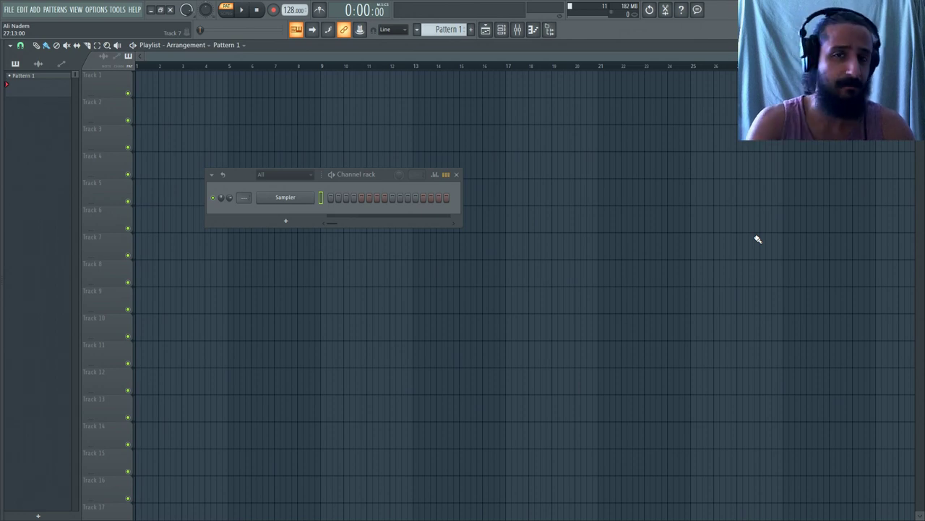
Add a Massive instrument channel and move the channel rack lower so oscillator 1's controls are uncovered.
left_click(461, 227)
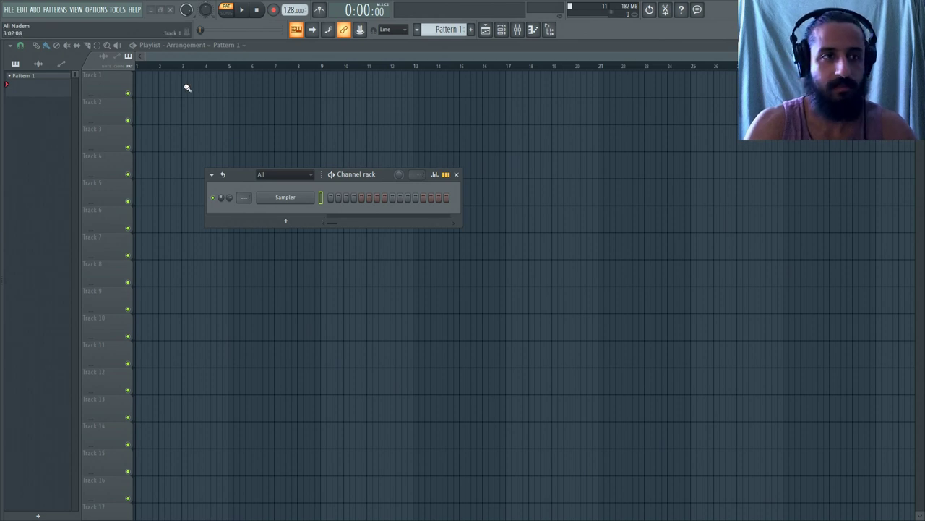
left_click(34, 9)
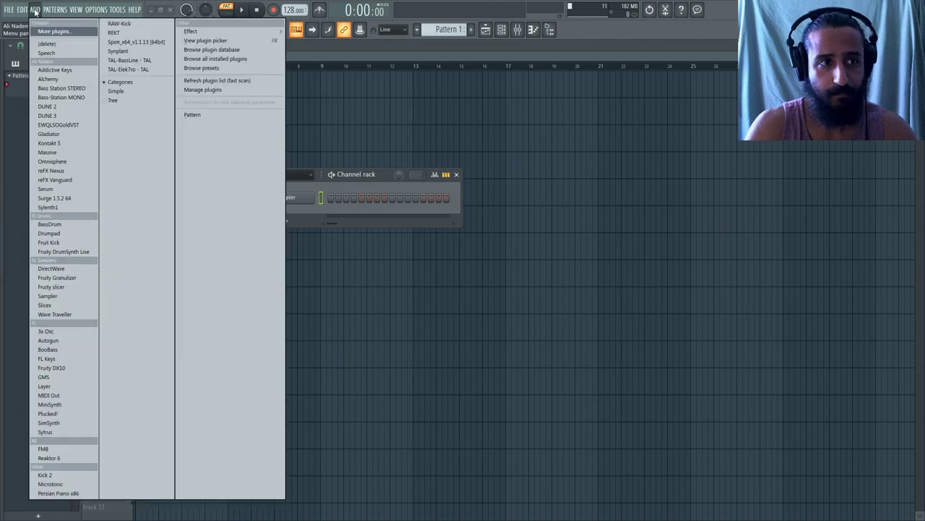
left_click(57, 151)
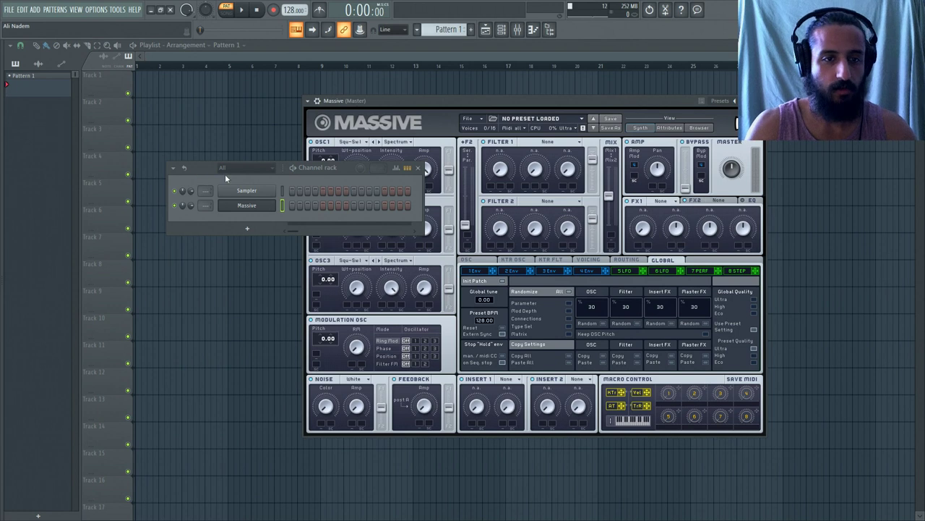
right_click(266, 207)
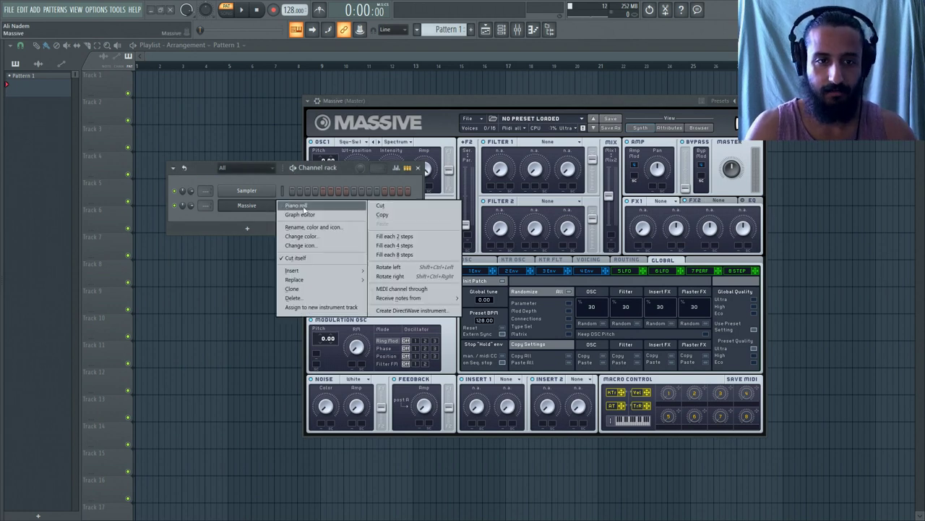
left_click(304, 208)
left_click_drag(340, 167, 324, 325)
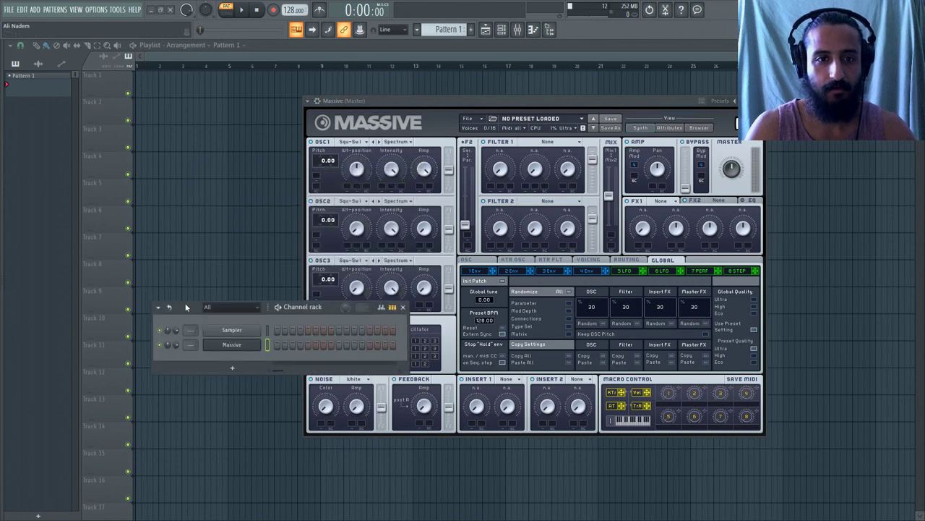
Set Massive's oscillator 1 filter routing to 0/100 and load Reverb as the FX2 effect.
mouse_move(325, 161)
left_mouse_down()
mouse_move(324, 175)
mouse_move(325, 160)
left_mouse_up()
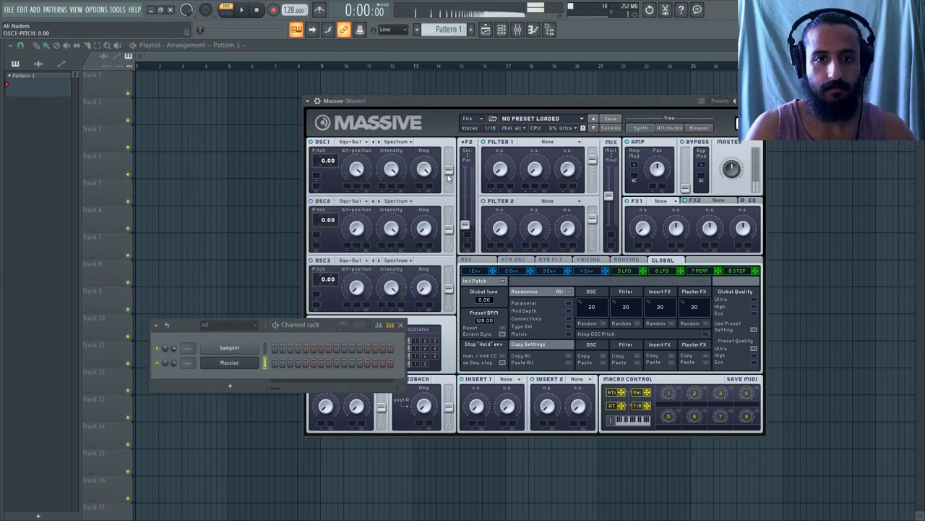
left_click_drag(448, 172, 453, 127)
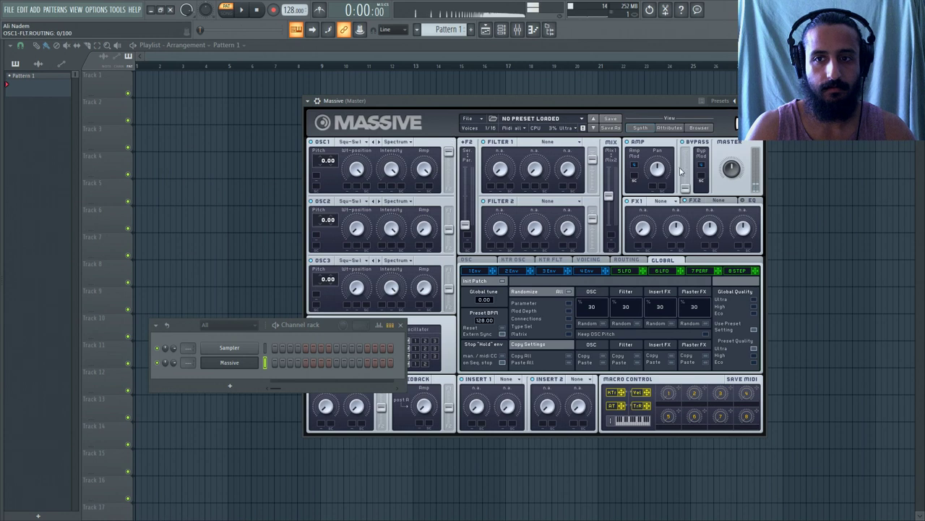
left_click(751, 200)
left_click(730, 200)
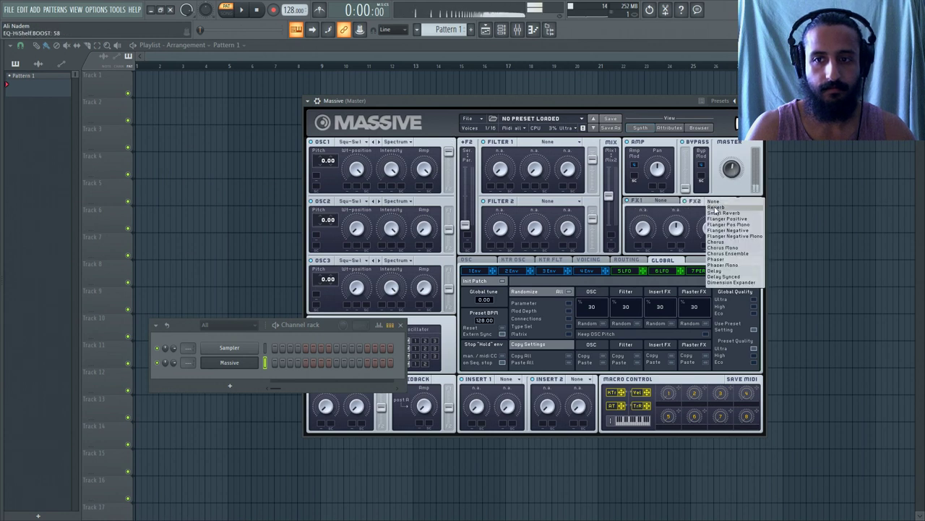
left_click(723, 250)
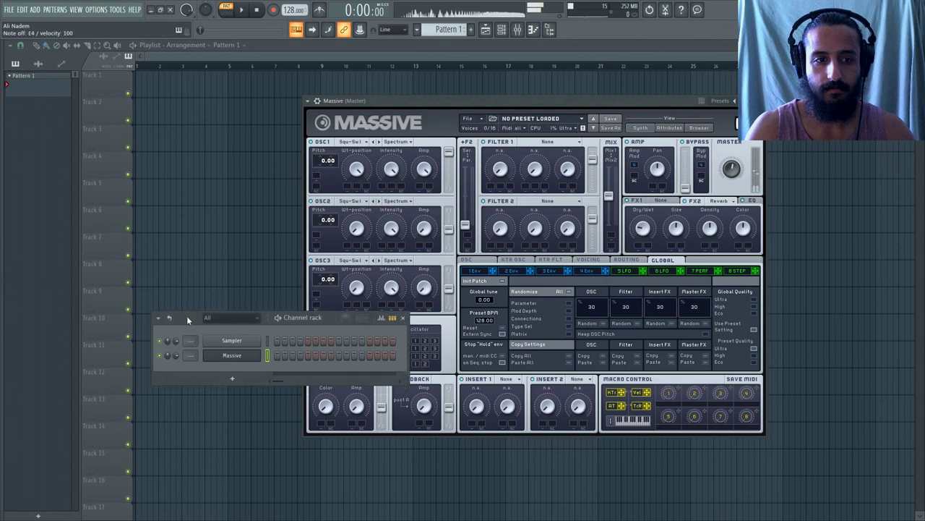
Open the piano roll for the Massive channel and draw a one-bar C#4 note at the start of bar 1.
left_click_drag(186, 321, 195, 222)
right_click(248, 263)
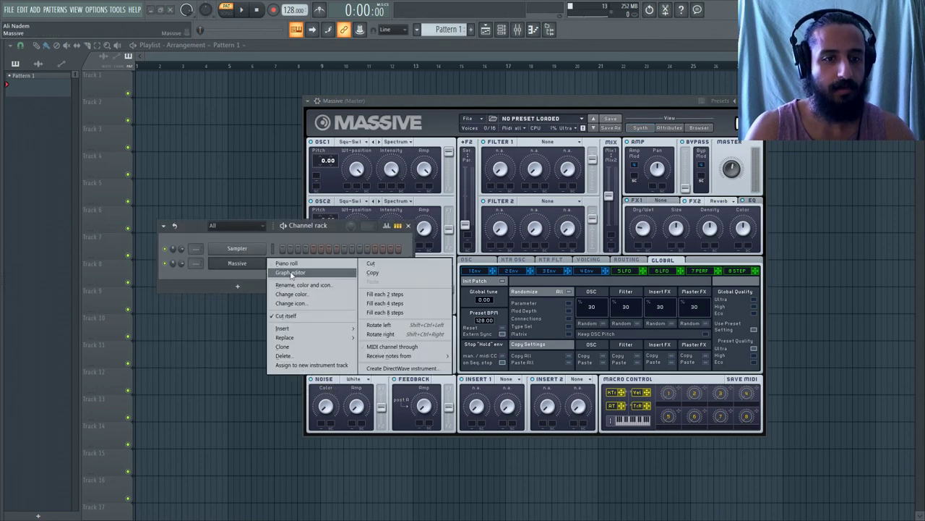
left_click(288, 264)
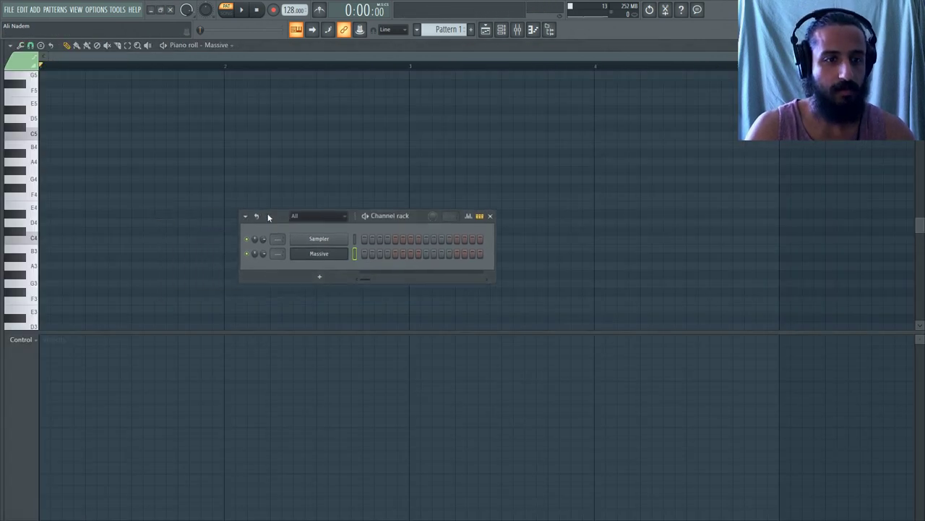
scroll(112, 221, "down", 4)
left_click_drag(73, 180, 224, 193)
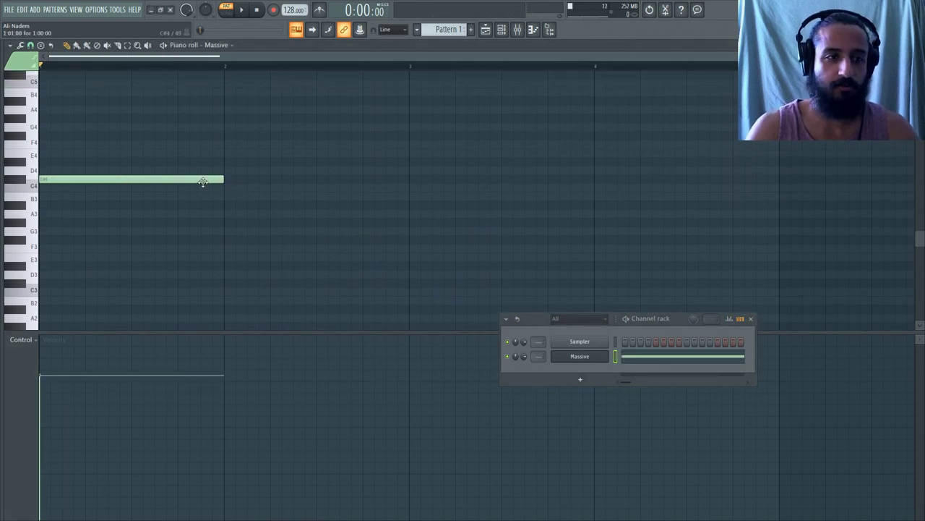
left_click_drag(200, 182, 219, 181)
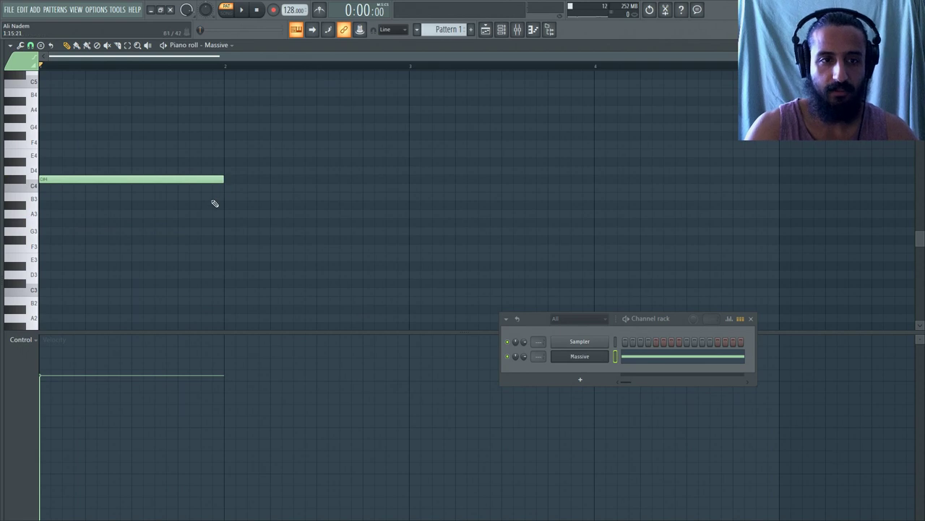
scroll(223, 199, "up", 1)
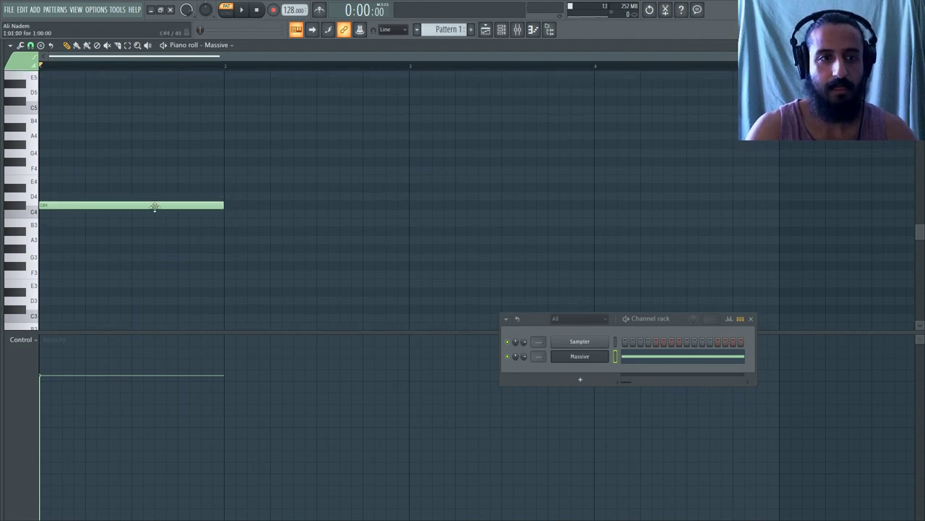
scroll(192, 167, "down", 1)
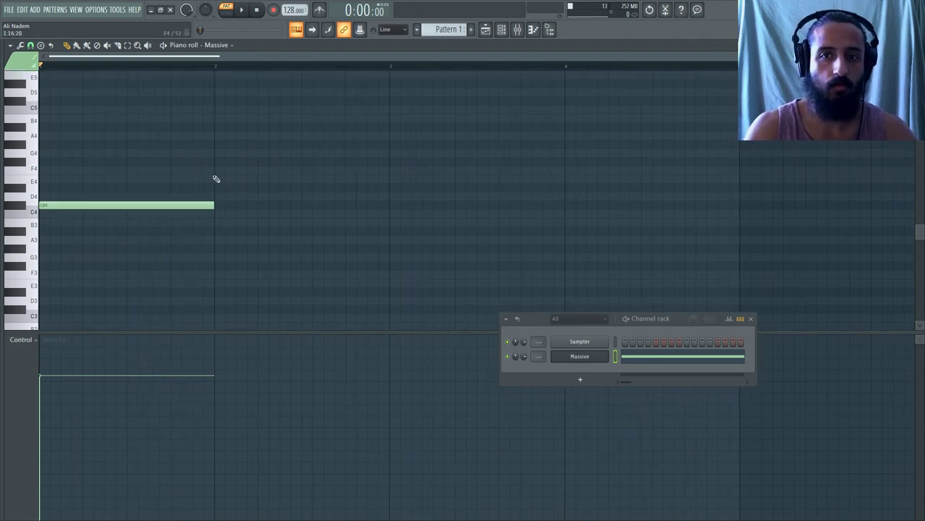
Shorten the C#4 note to two steps and add matching notes at steps 4, 7, 9, 12 and 15 of bar 1.
left_click_drag(214, 205, 60, 204)
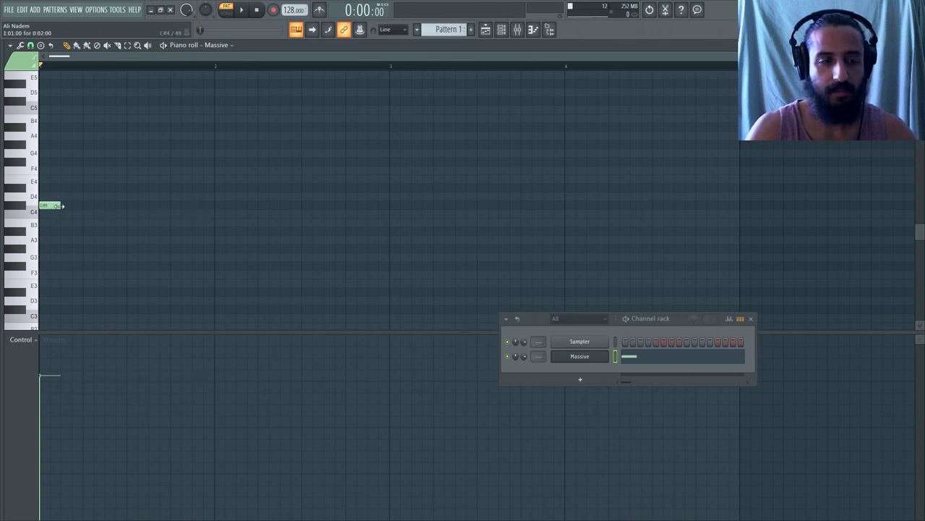
left_click(74, 207)
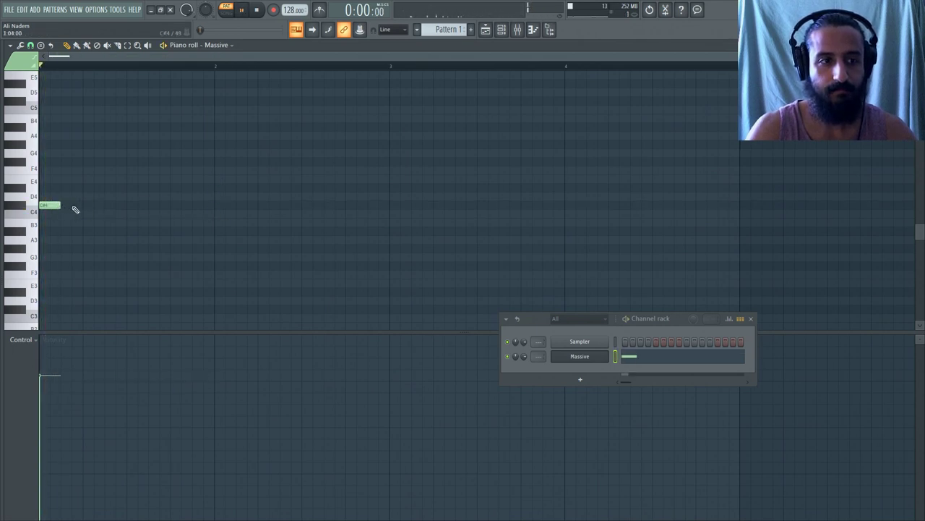
key("space")
left_click(107, 207)
left_click(129, 207)
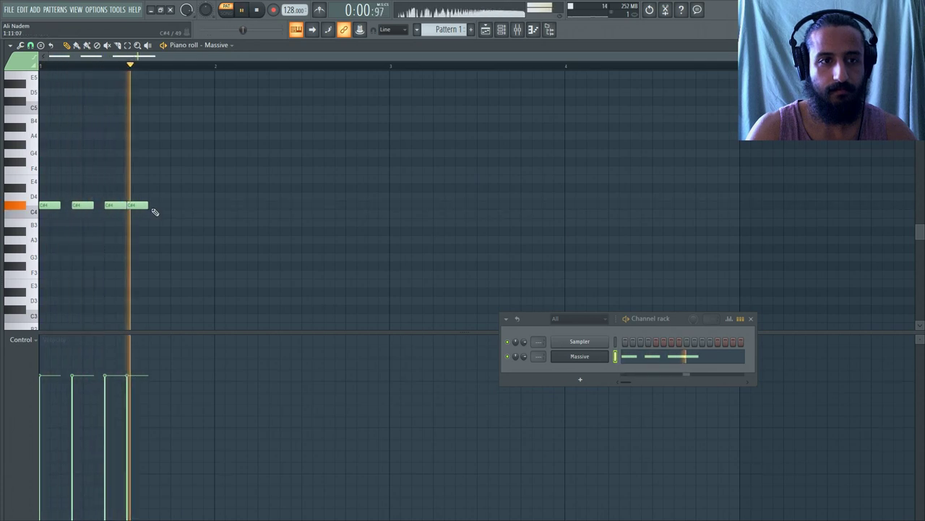
left_click(161, 207)
left_click(195, 207)
Place two-step A3 notes at steps 1, 4, 7, 9, 12 and 15 of bar 2.
left_click(217, 241)
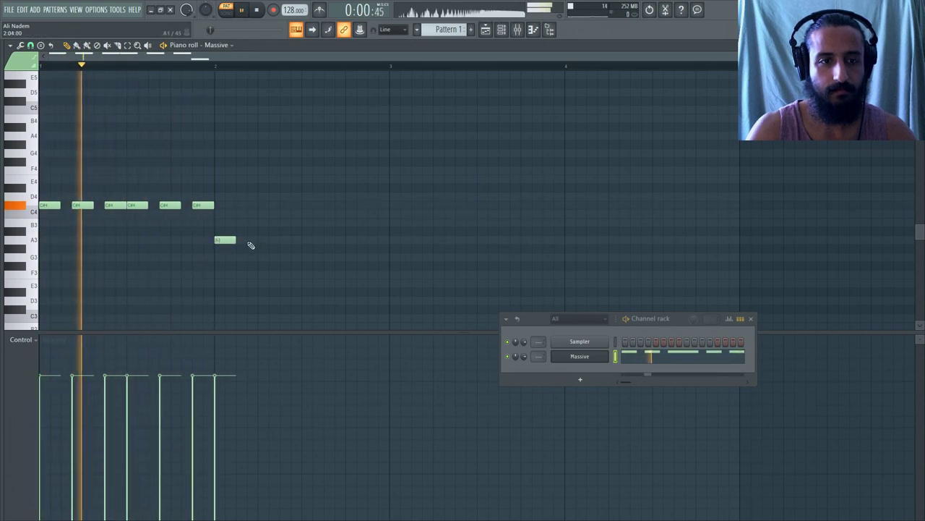
left_click(250, 241)
left_click(283, 242)
left_click(305, 242)
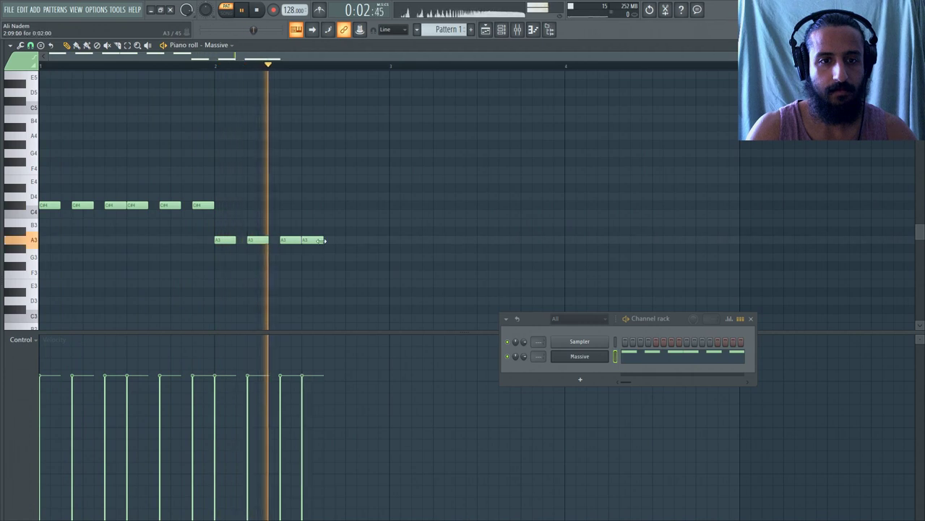
left_click(338, 241)
left_click(371, 241)
Fill bar 3 with two-step F#4 notes at steps 1, 4, 7, 9, 12 and 15.
left_click(392, 162)
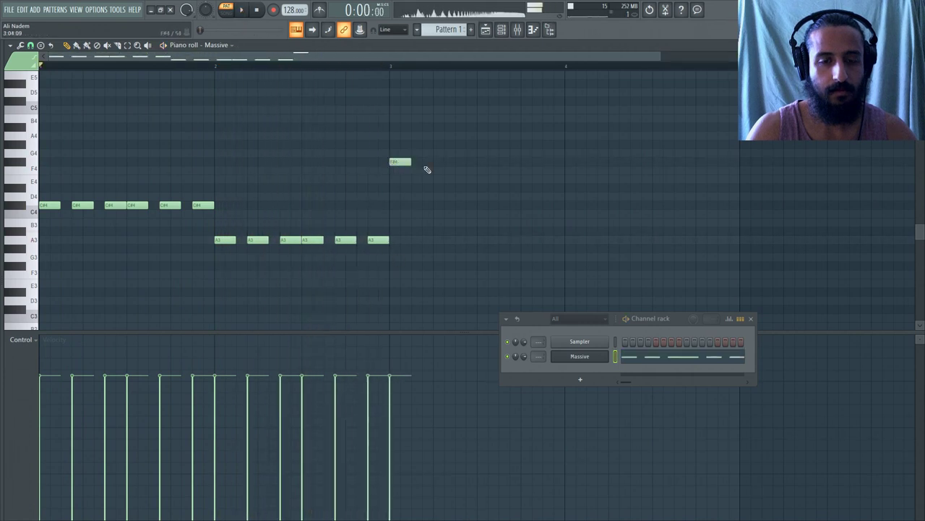
left_click(425, 166)
scroll(388, 169, "down", 1)
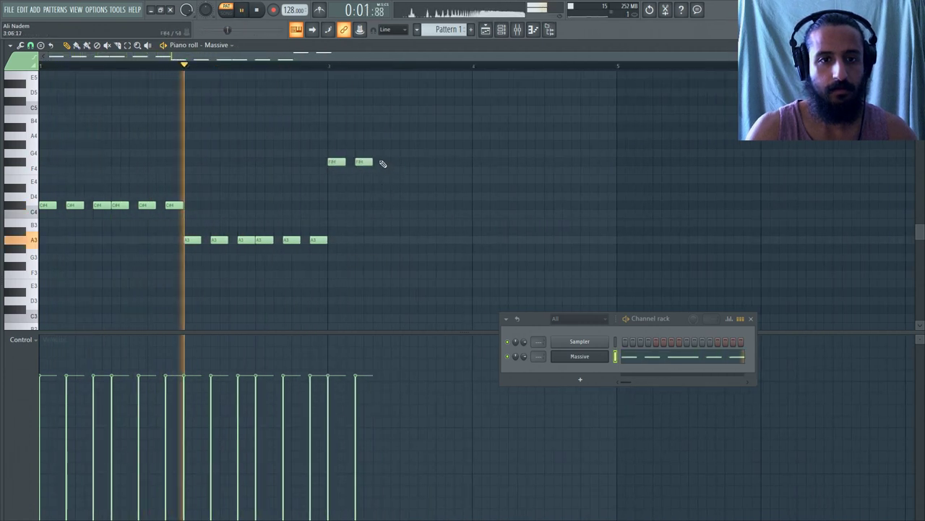
left_click(385, 162)
left_click(415, 162)
left_click(443, 162)
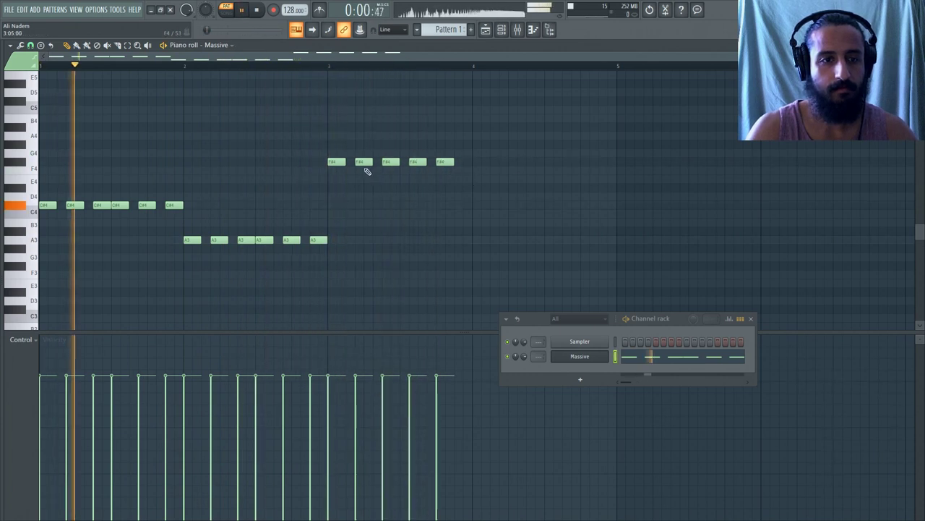
scroll(382, 169, "up", 1)
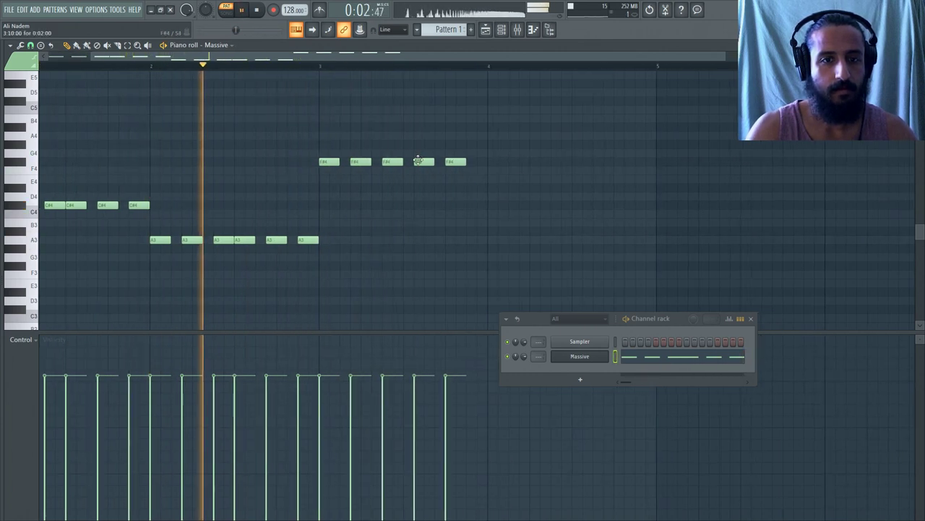
left_click_drag(417, 160, 445, 161)
left_click(474, 162)
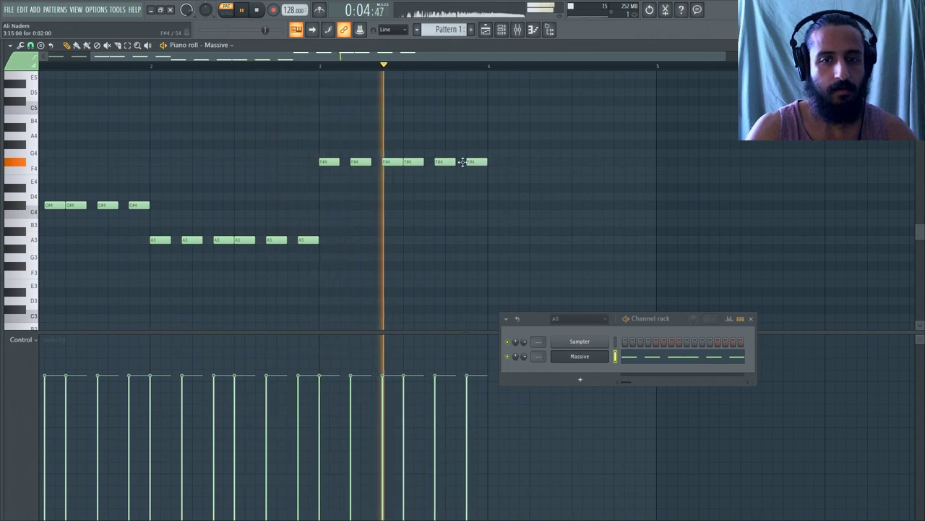
key("space")
Place two-step E4 notes at steps 1, 4 and 7 of bar 4.
left_click(497, 179)
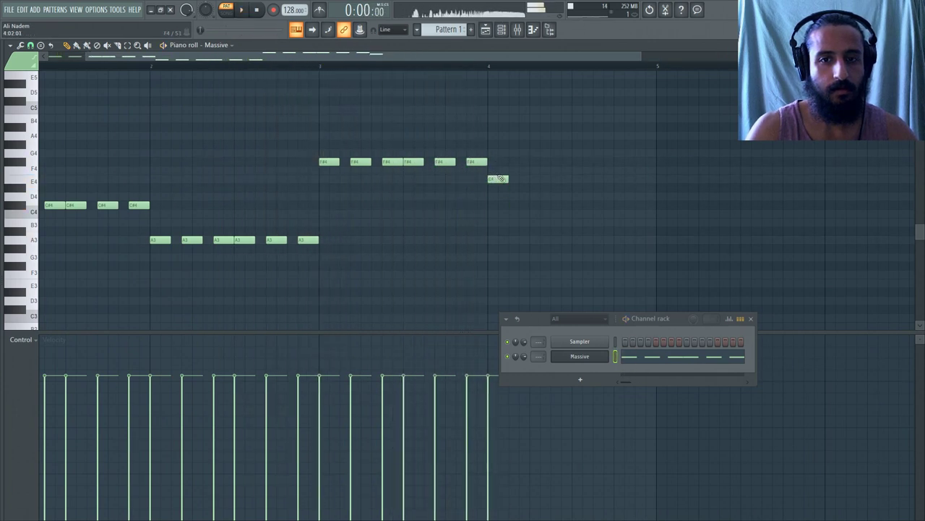
left_click(521, 178)
left_click(553, 180)
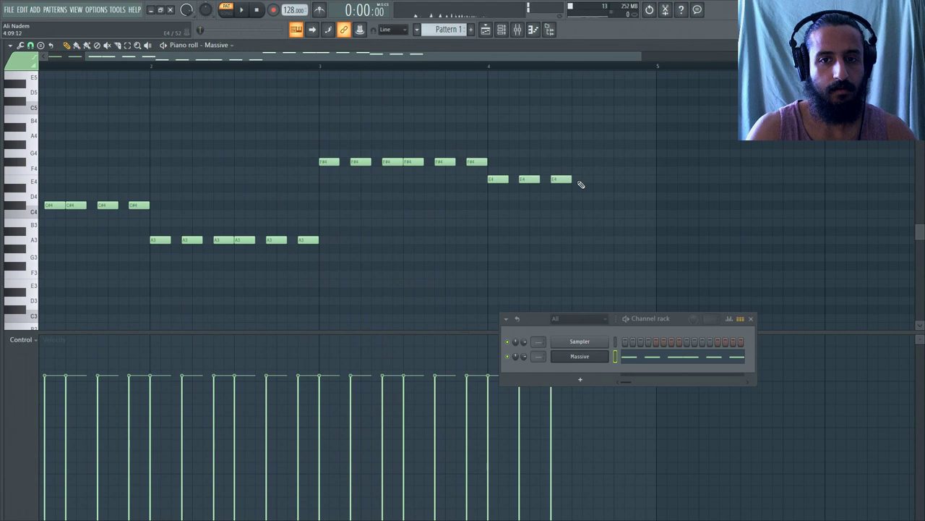
scroll(319, 80, "down", 2)
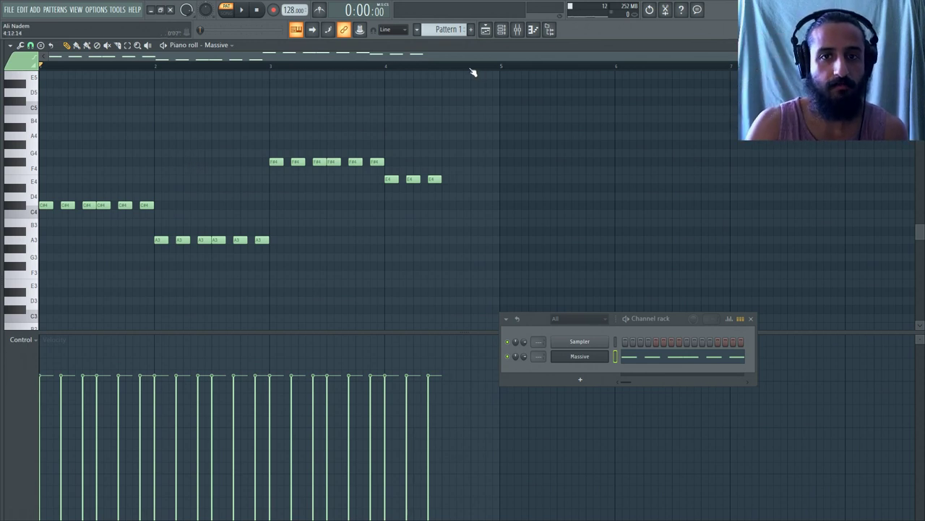
left_click_drag(386, 68, 500, 71)
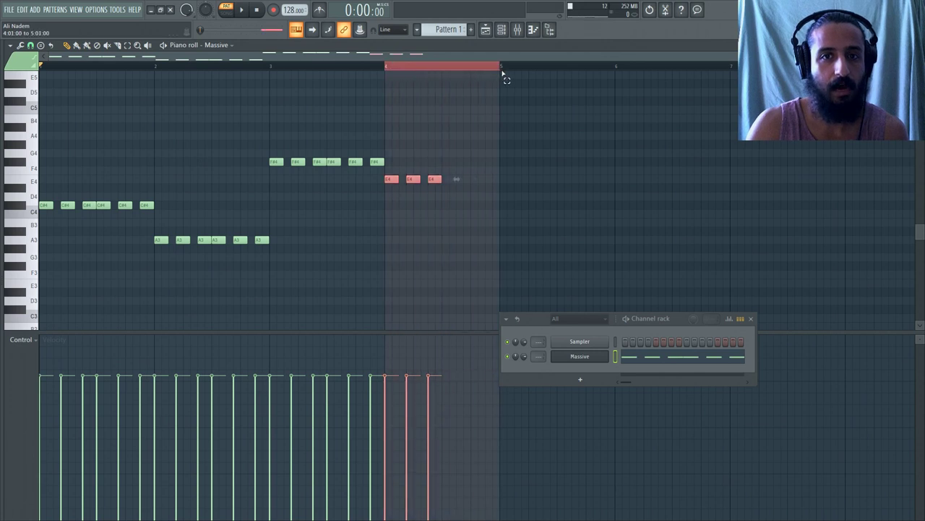
left_click(230, 69)
left_click_drag(159, 68, 41, 67)
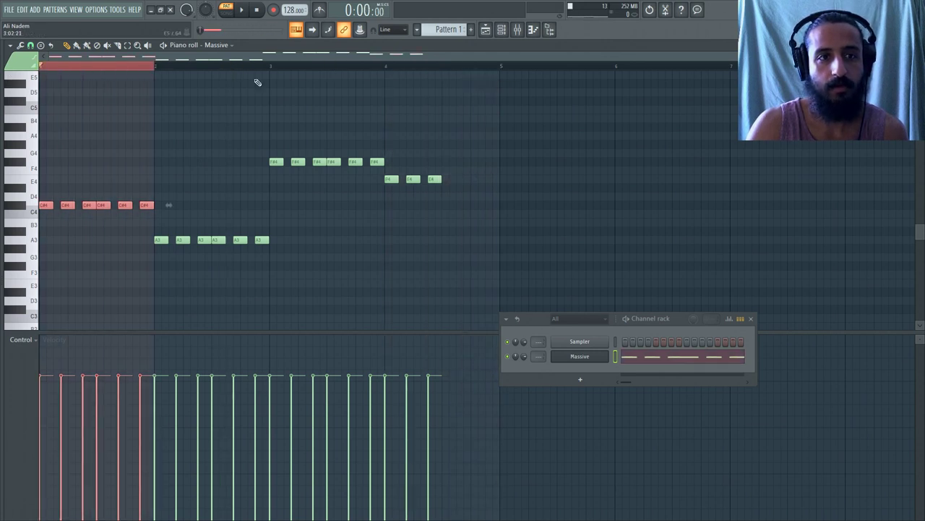
left_click(389, 68)
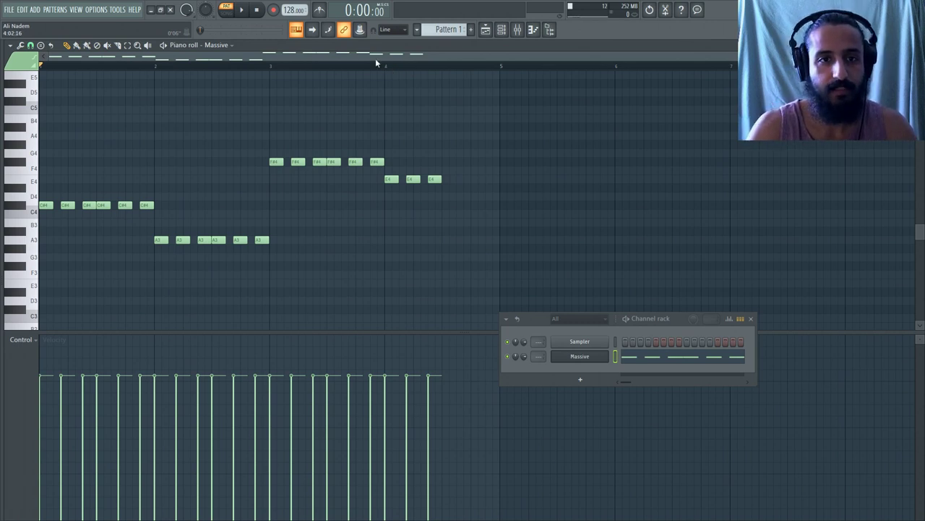
Add two-step D#4 notes at steps 9, 12 and 15 of bar 4 and play the pattern to check them.
left_click(381, 69)
key("space")
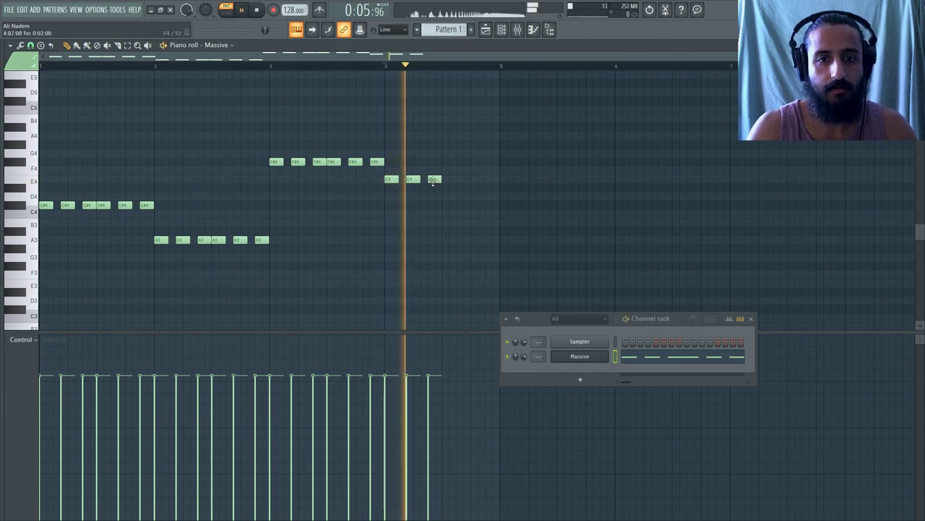
left_click(448, 187)
left_click(470, 187)
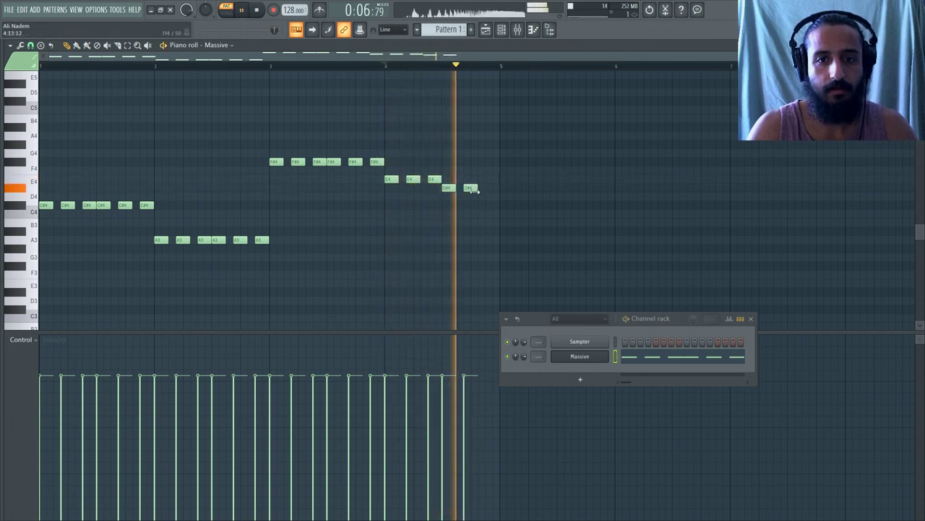
key("space")
key("space")
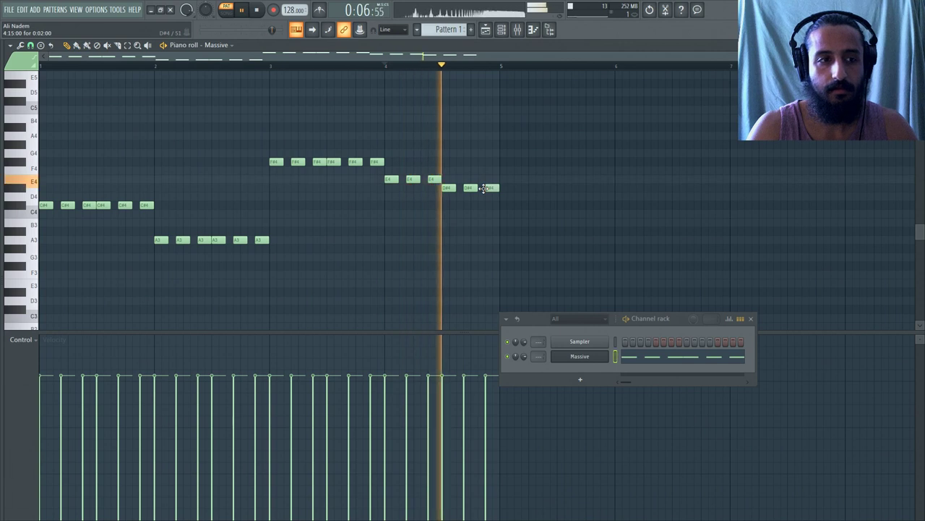
left_click(489, 188)
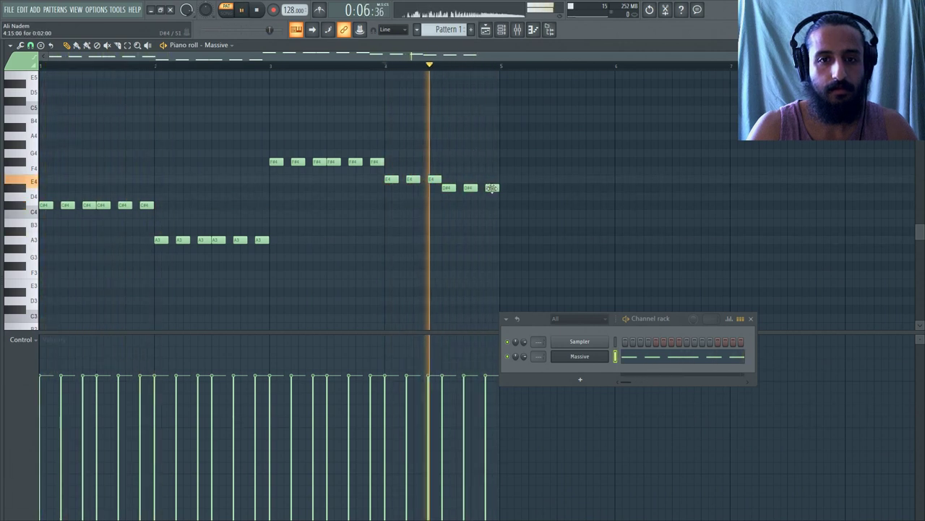
Try the last note of bar 4 on F#4, return it to D#4 and play the pattern.
left_click_drag(489, 188, 493, 162)
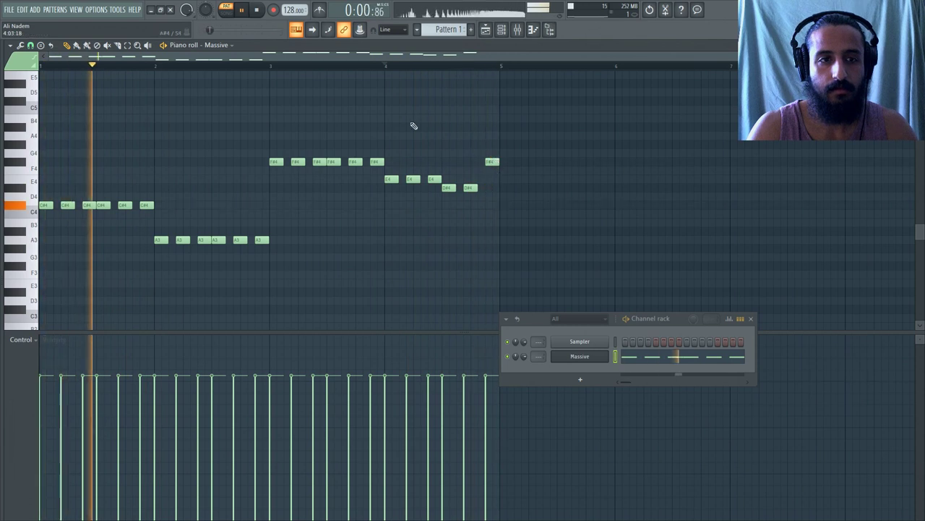
key("ctrl+a")
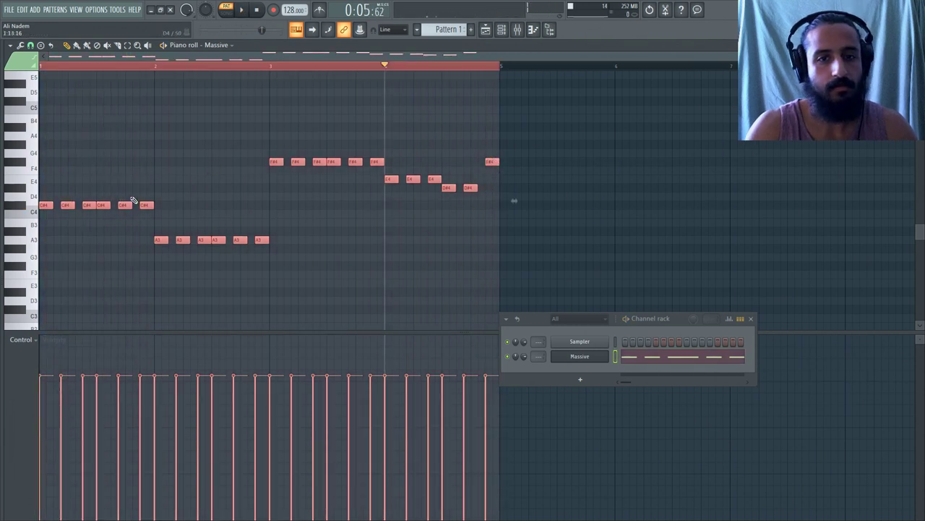
left_click(499, 184)
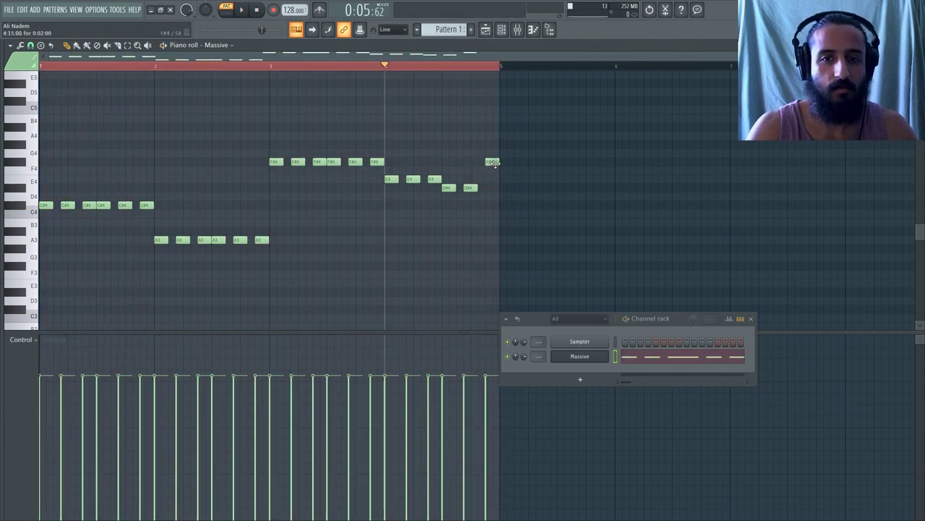
left_click_drag(491, 161, 491, 187)
key("space")
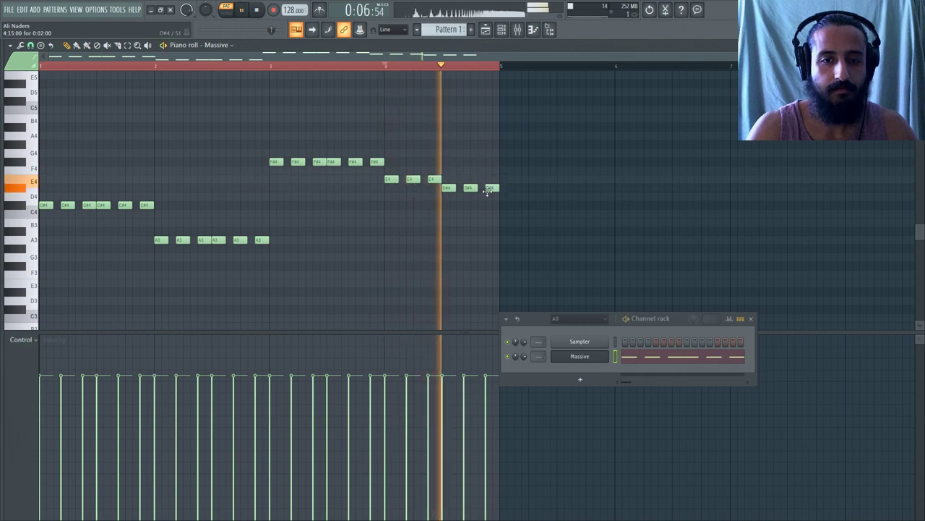
key("space")
Transpose all notes in the pattern down one octave and play the result.
key("ctrl+a")
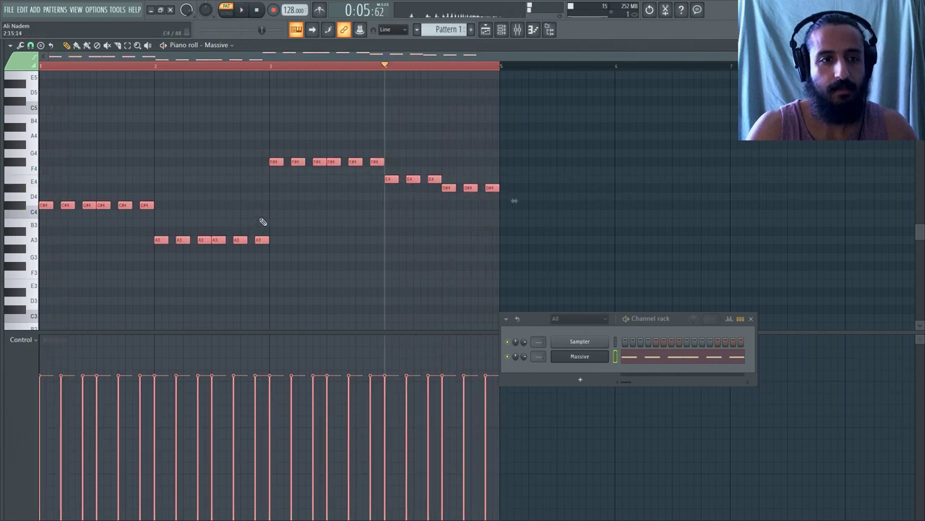
key("ctrl+Down")
key("space")
scroll(204, 181, "down", 5)
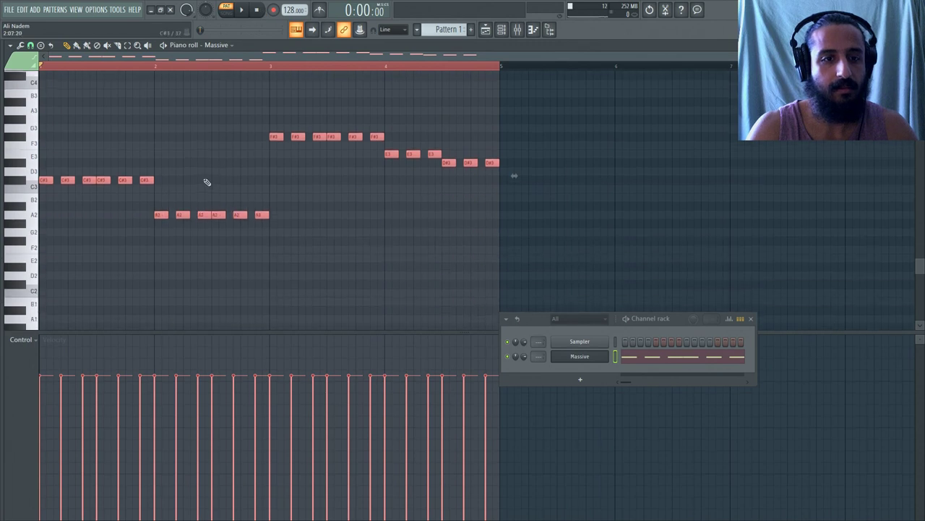
key("ctrl+Up")
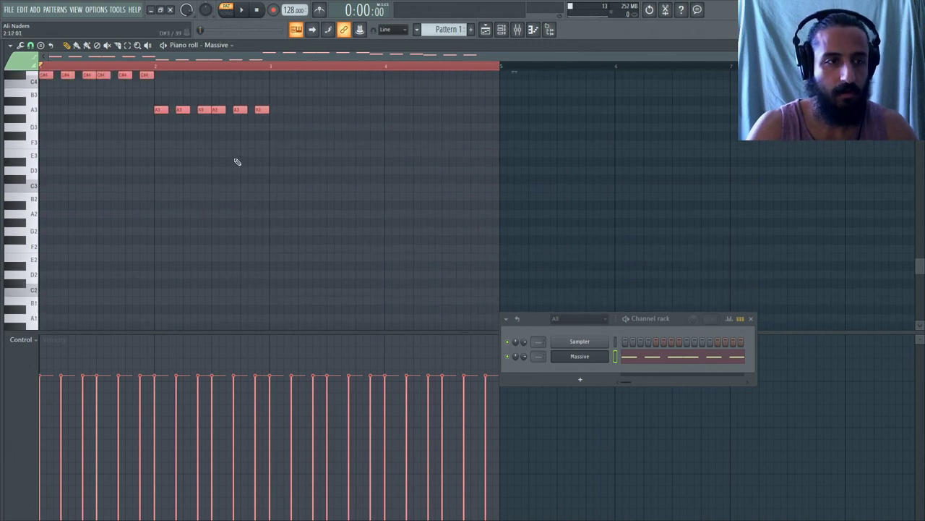
key("ctrl+Down")
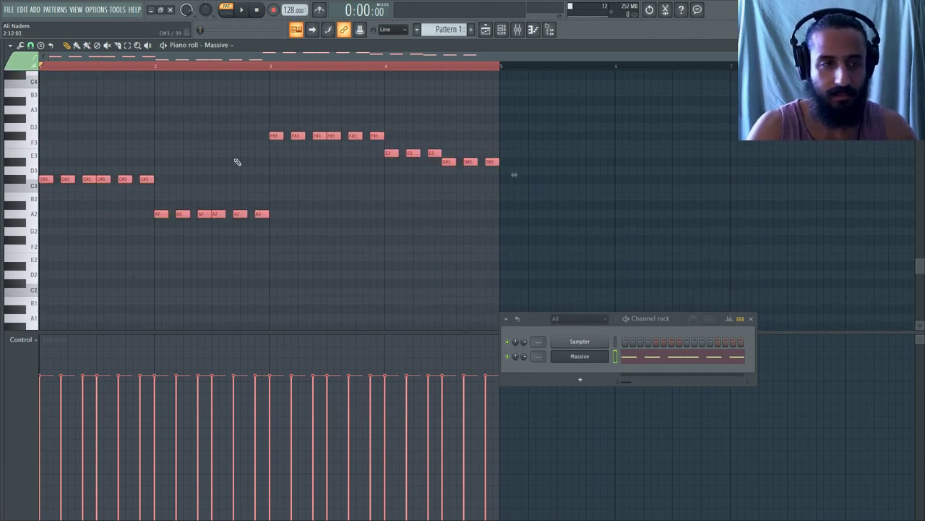
key("space")
Set the FX2 reverb dry/wet of the Massive synth to 8, open its EQ section and stop playback.
left_click(582, 357)
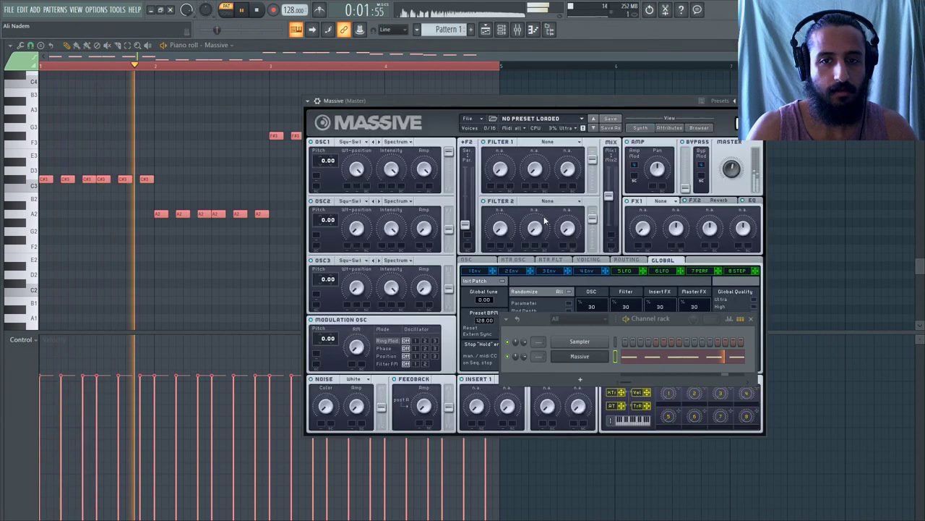
left_click_drag(642, 254, 647, 240)
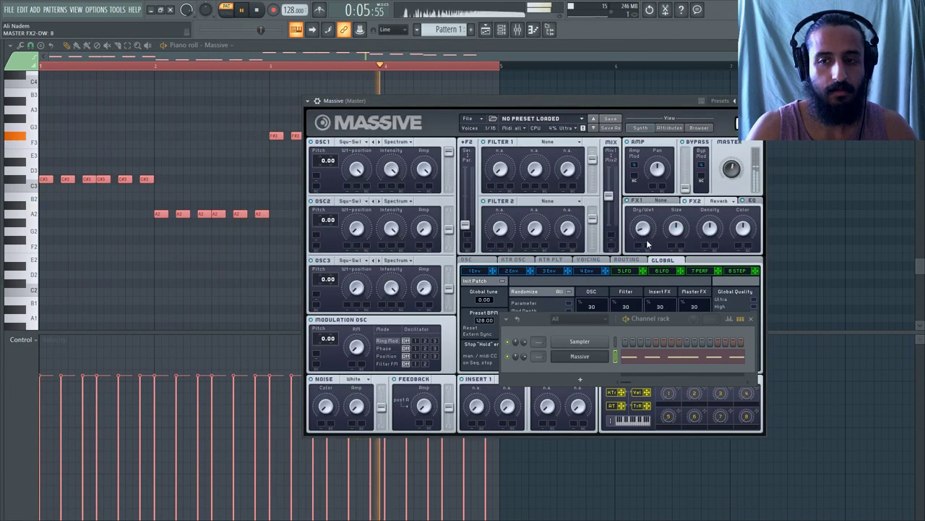
left_click(752, 201)
key("space")
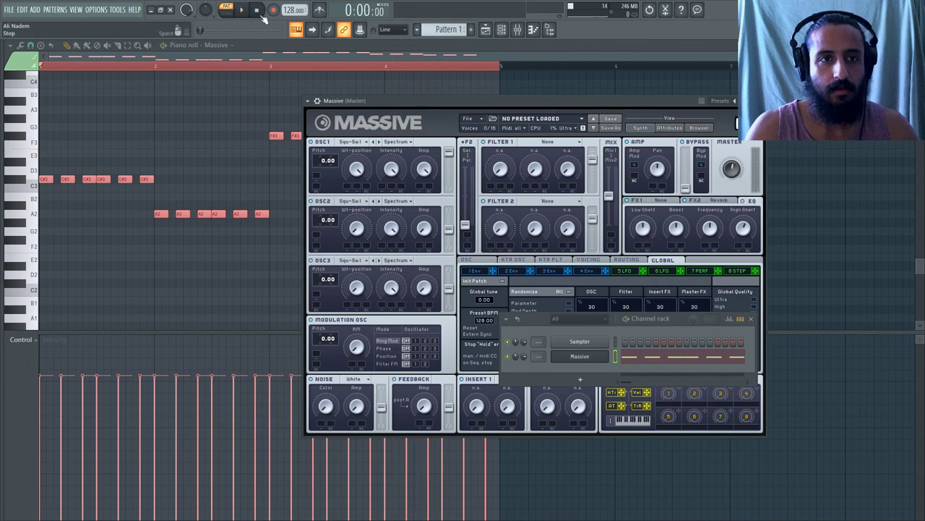
left_click(404, 53)
left_click(486, 31)
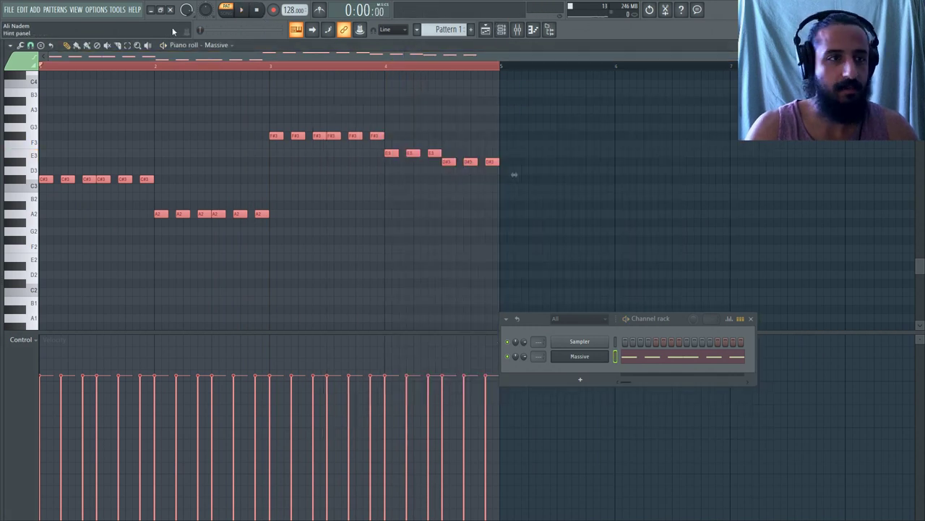
Add a second Massive channel and arrange its synth window clear of the channel rack.
left_click(35, 10)
left_click(47, 153)
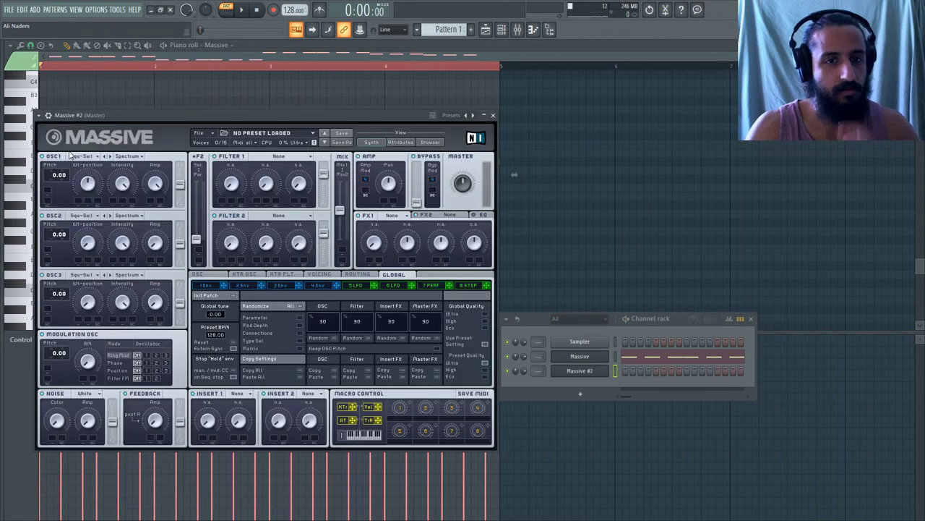
left_click_drag(174, 121, 253, 83)
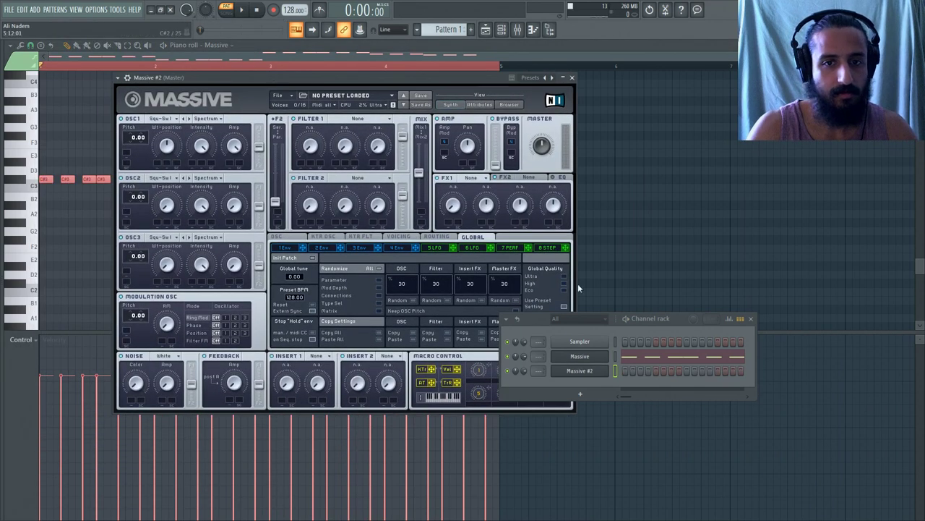
left_click_drag(532, 318, 615, 305)
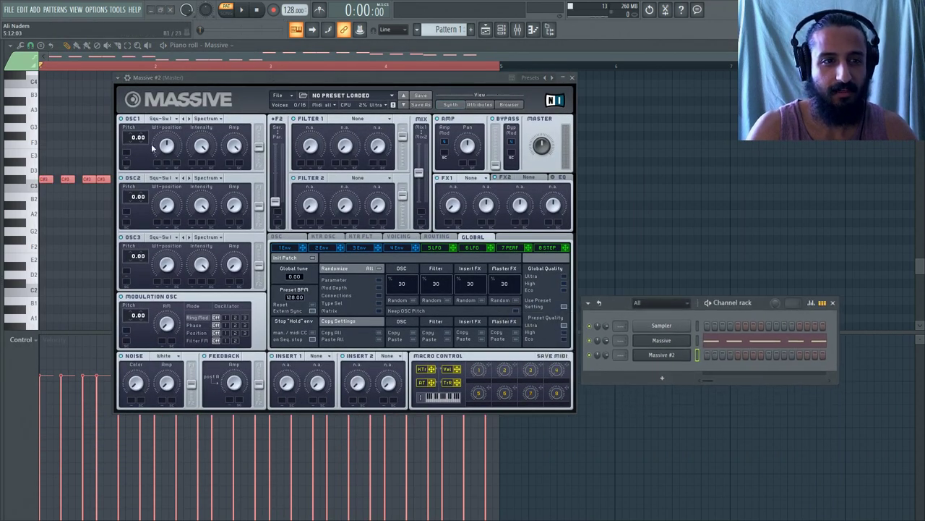
In Massive #2, route oscillator 1 fully to filter 1, set filter 1's output gain to 100 and load Reverb in FX2.
left_click_drag(166, 148, 246, 153)
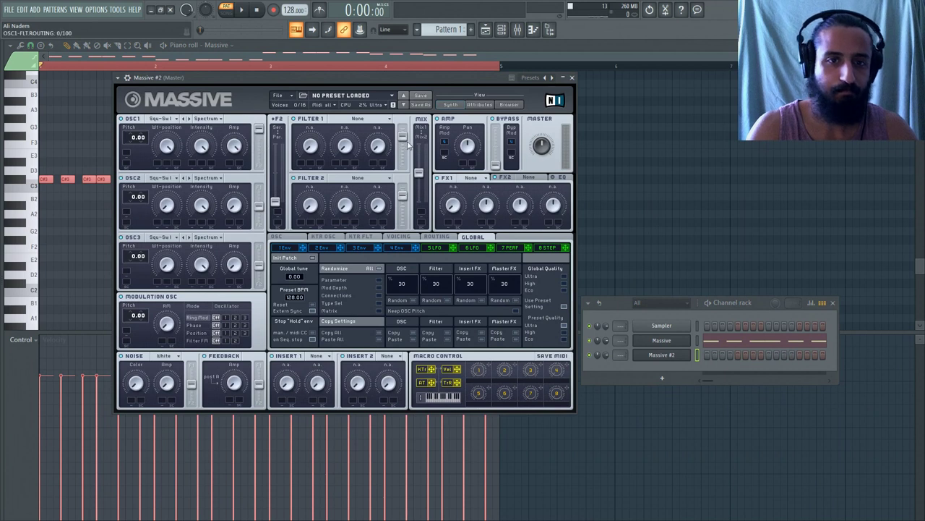
left_click_drag(404, 137, 404, 125)
left_click(557, 177)
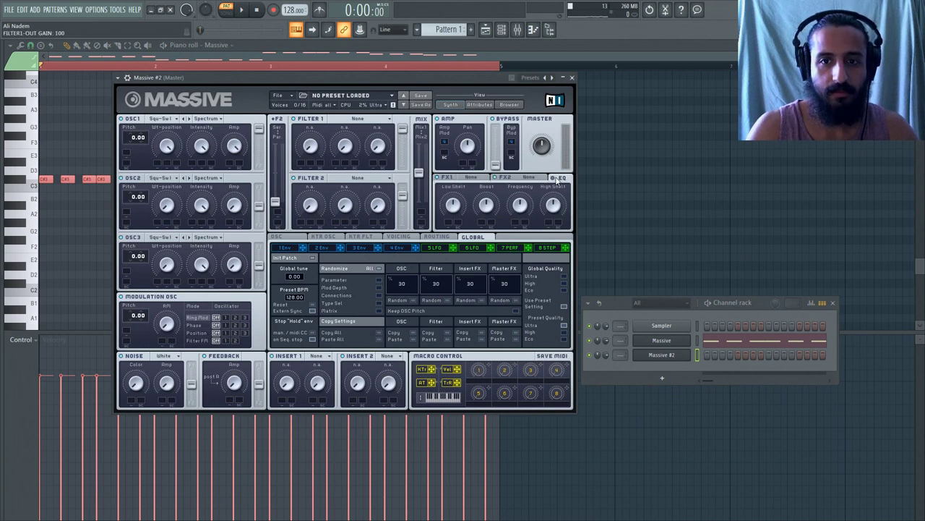
left_click(530, 183)
left_click(532, 190)
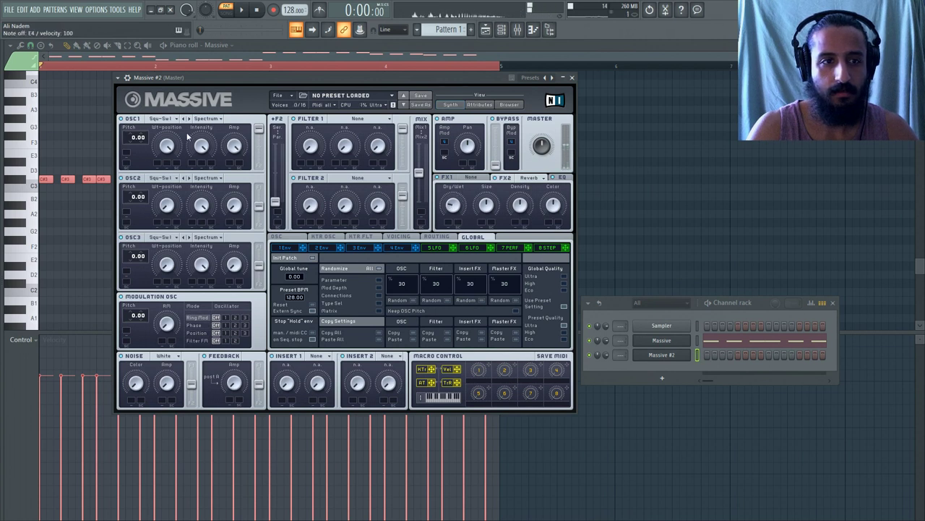
Set oscillator 1's pitch to 12.00 and enable a wide unison pan spread with 2 voices.
left_click_drag(137, 138, 142, 129)
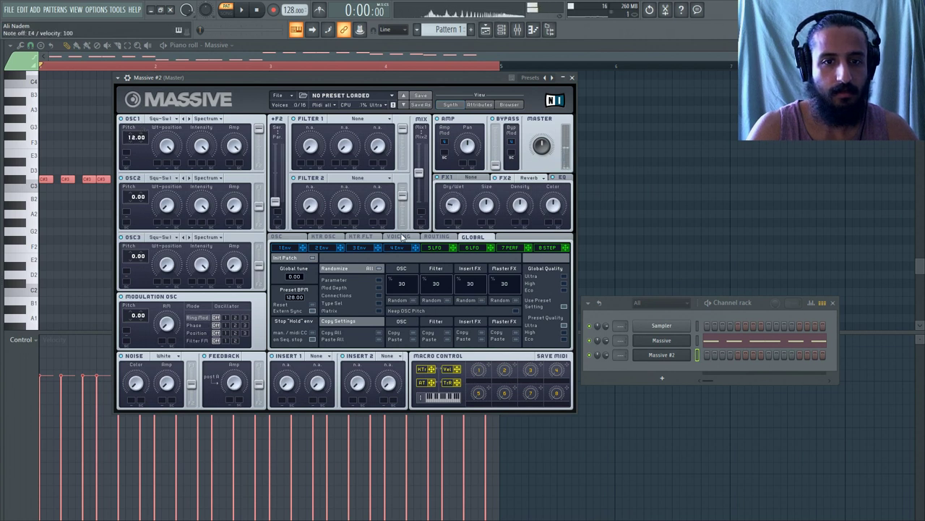
left_click(399, 237)
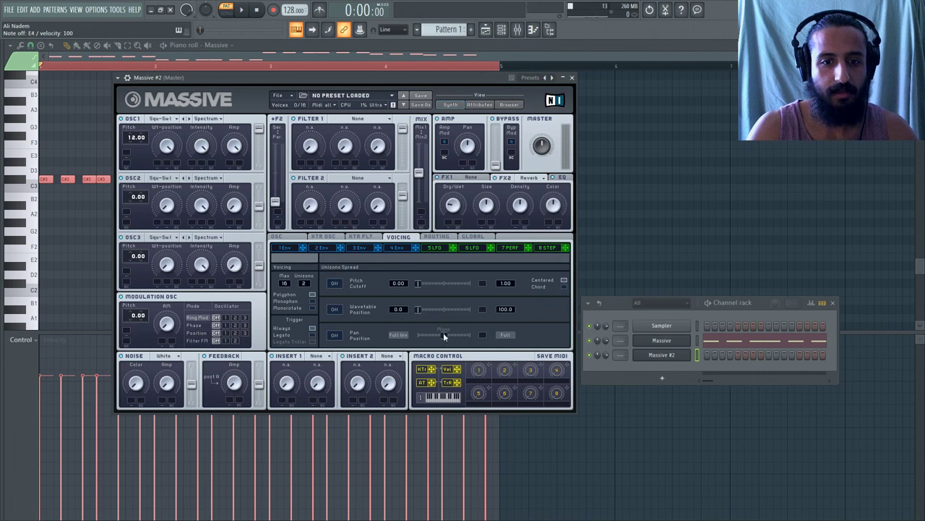
left_click_drag(441, 342, 469, 344)
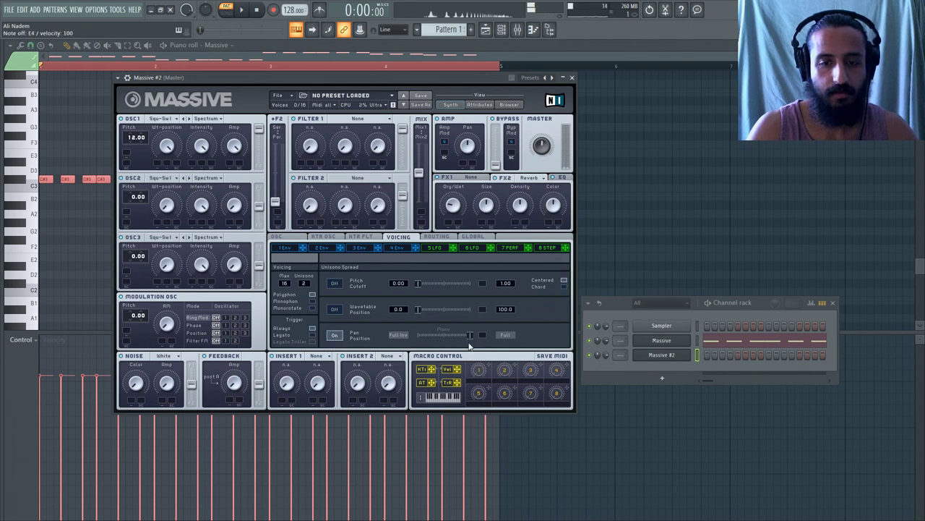
Adjust the master volume of Massive #2 while auditioning test notes.
key("c")
left_click_drag(545, 156, 544, 150)
key("c")
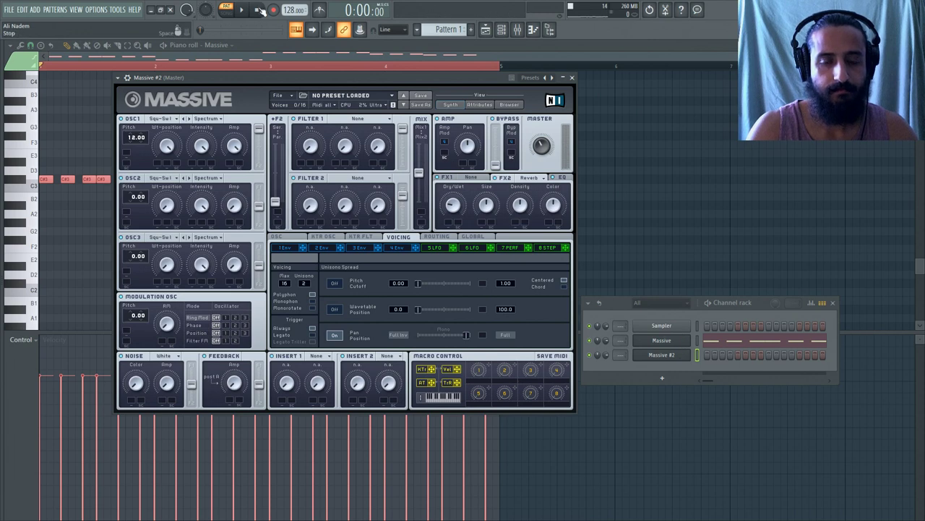
Open the piano roll of Massive #2 and switch back to the first Massive channel's notes.
right_click(656, 354)
left_click(700, 356)
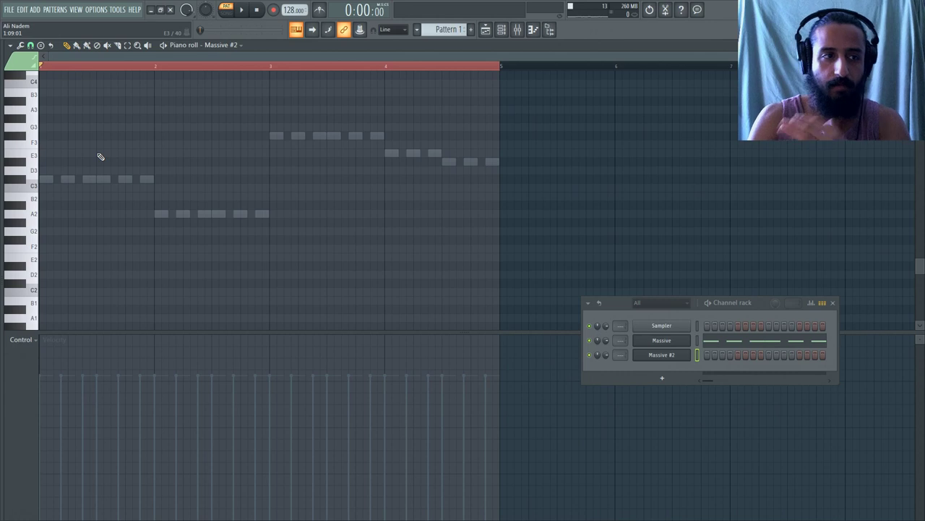
left_click(720, 342)
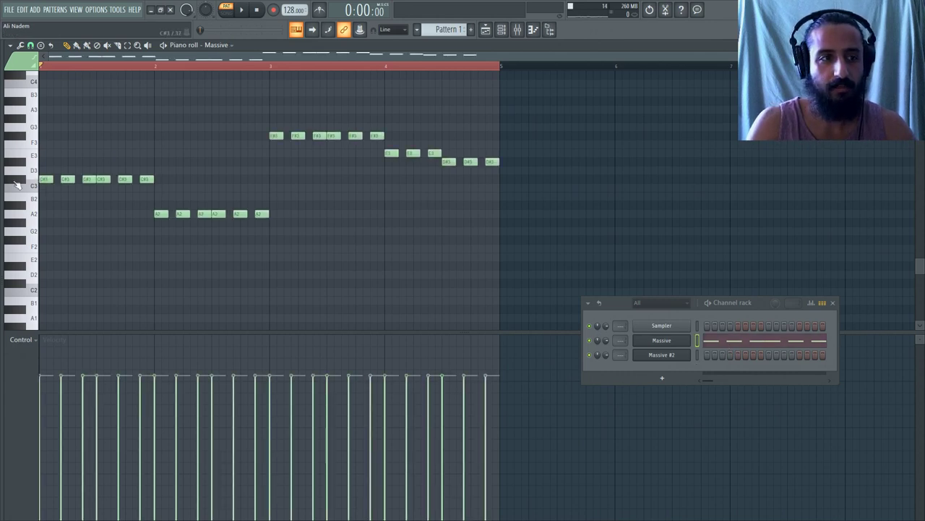
Try C#3 and E3 notes above the A2 notes in bar 2 and delete both.
scroll(17, 186, "up", 1)
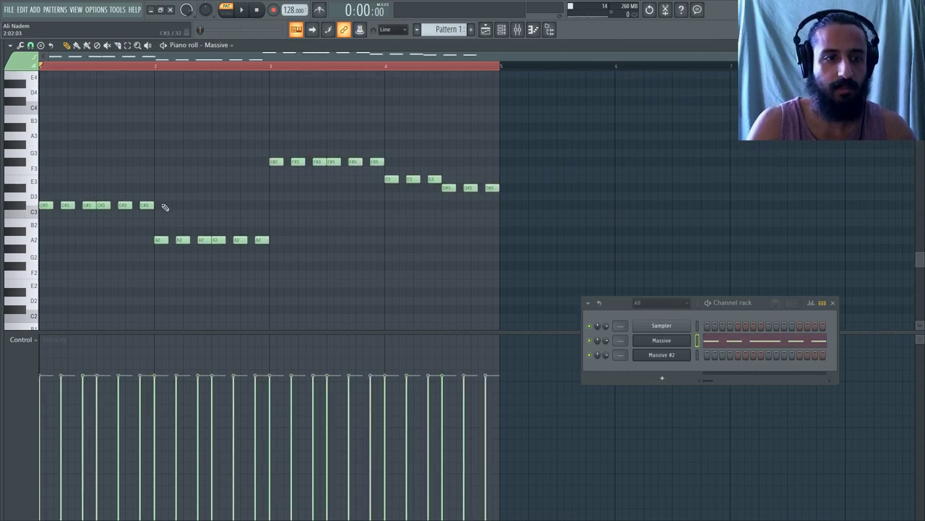
left_click(186, 205)
left_click(182, 180)
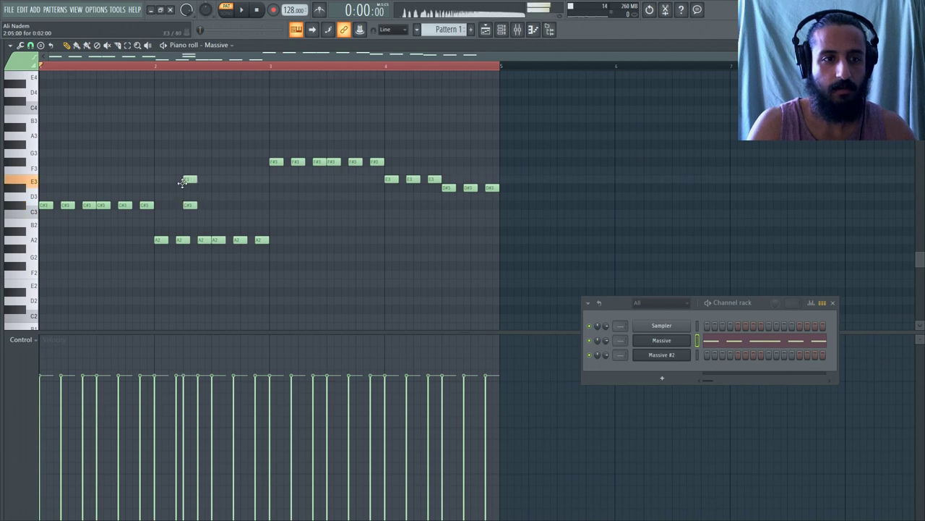
right_click(187, 179)
right_click(189, 205)
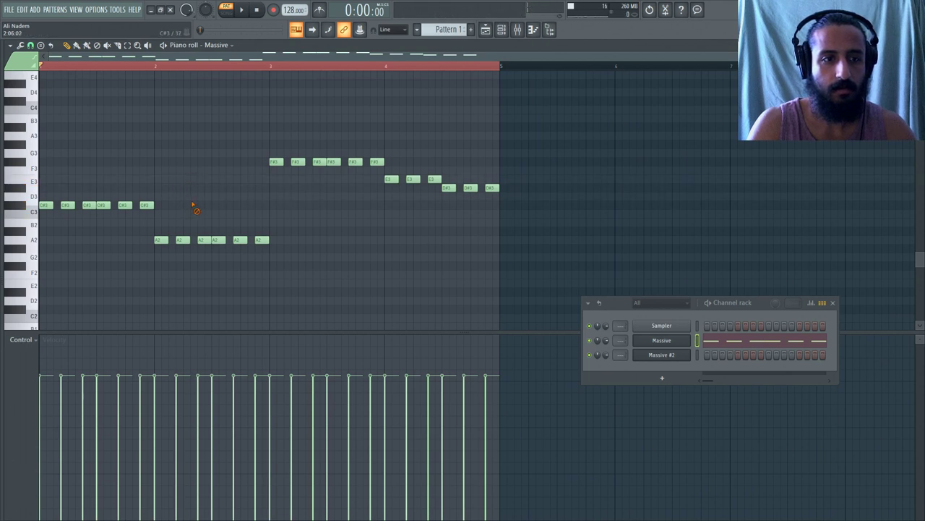
Stack C#5, E5 and G#5 notes at the start of bar 1 to form a minor chord.
scroll(180, 204, "up", 3)
scroll(72, 133, "up", 1)
left_click(22, 96)
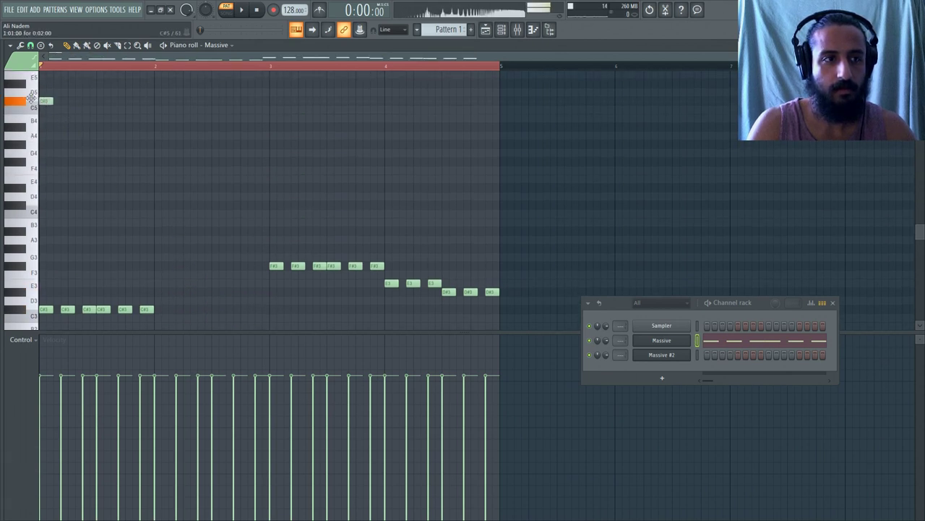
scroll(62, 118, "up", 2)
left_click(28, 128)
left_click(27, 92)
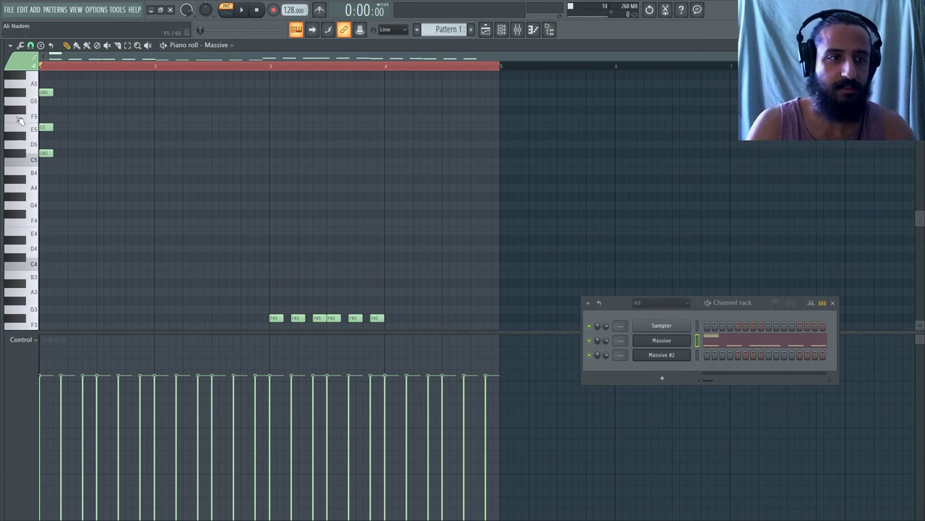
Choose the Minor chord stamp and place a C#5 minor chord at step 4 of bar 1.
left_click(10, 46)
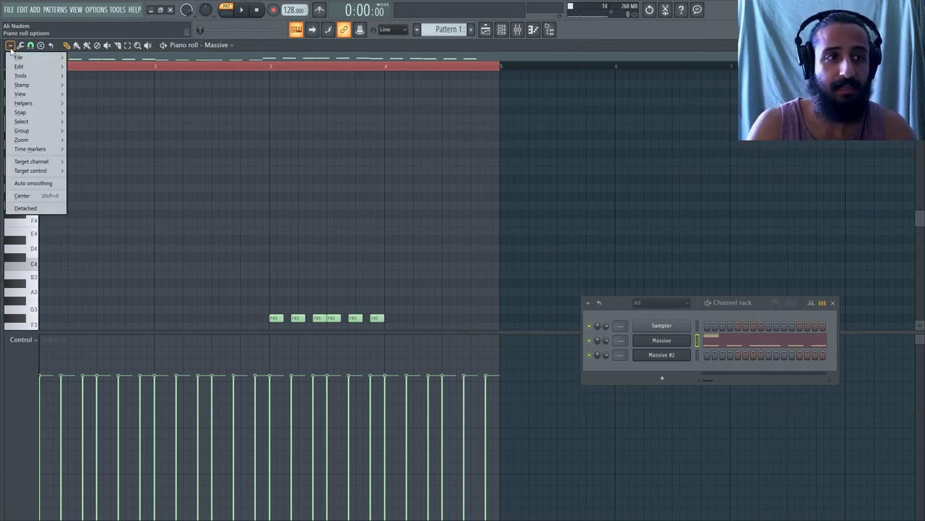
mouse_move(27, 103)
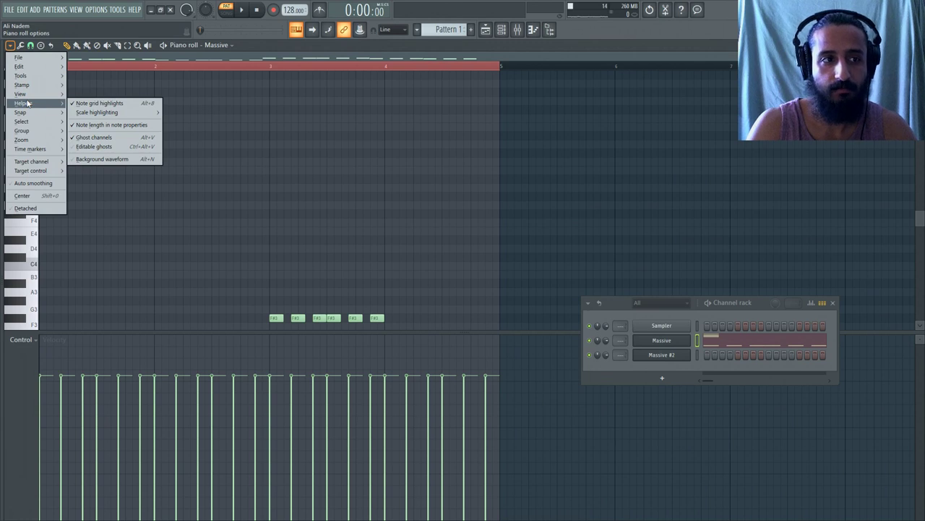
left_click(11, 46)
left_click(12, 47)
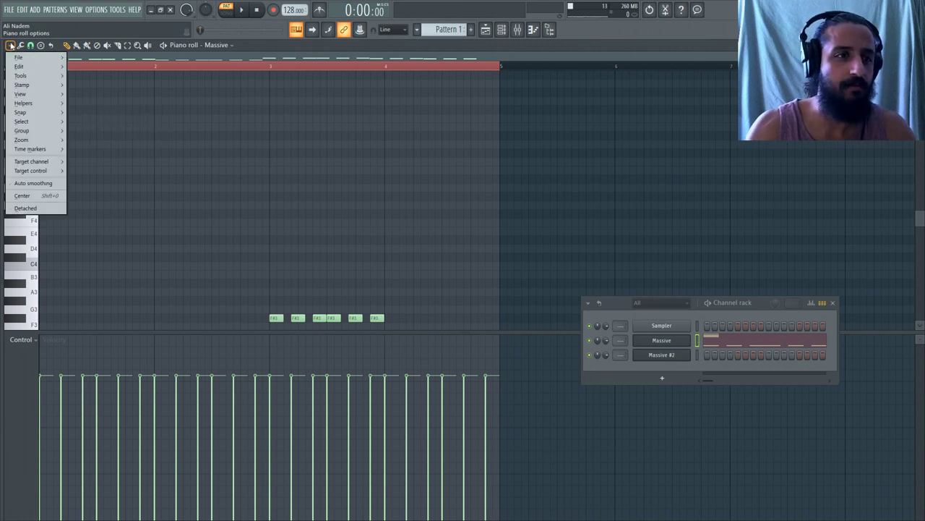
mouse_move(29, 85)
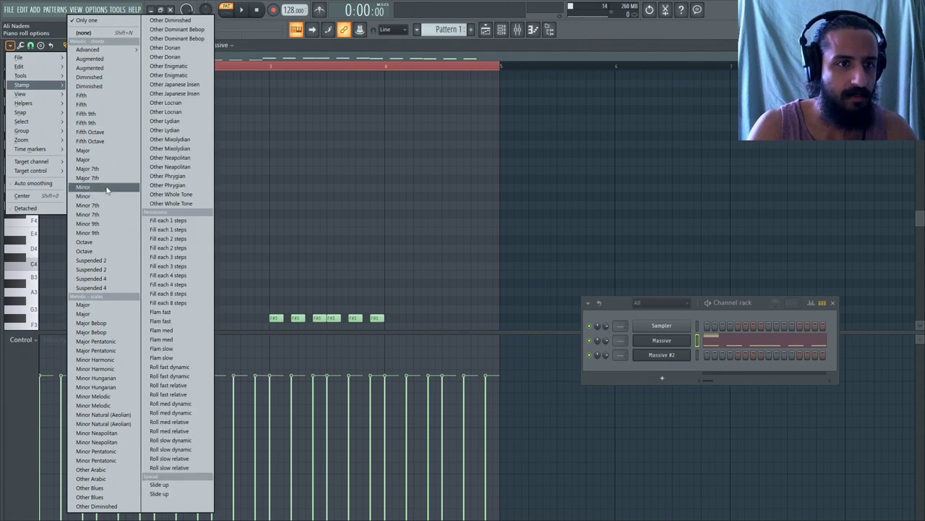
left_click(106, 189)
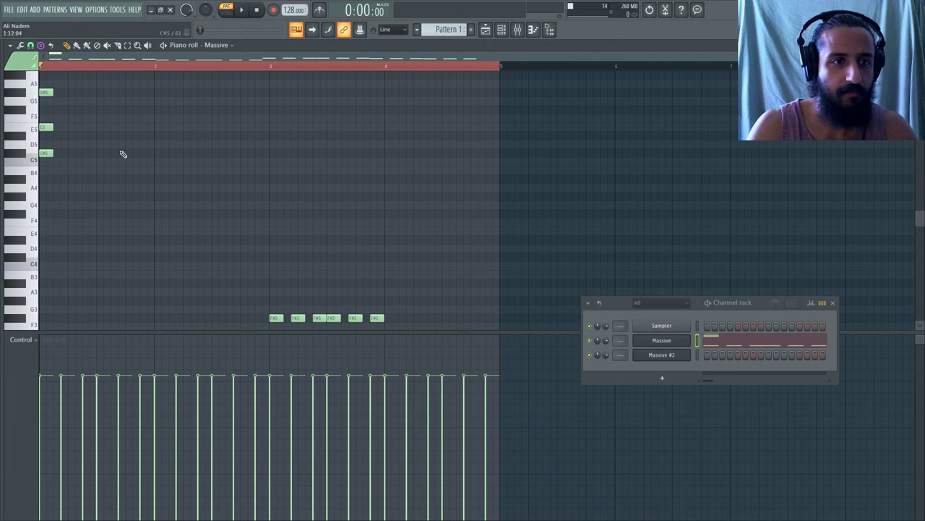
left_click_drag(123, 155, 62, 147)
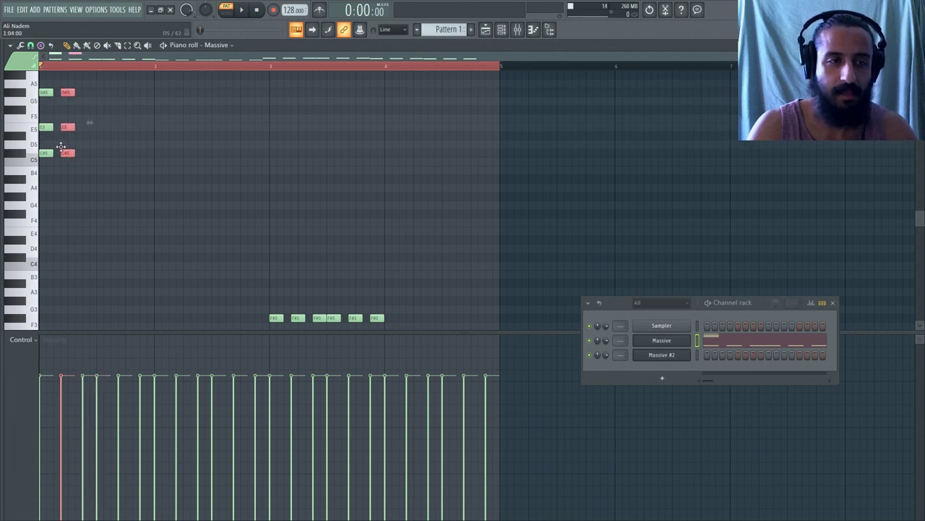
Delete the C#5 minor chords at step 4 and at the start of bar 1 from the Massive channel.
right_click(61, 148)
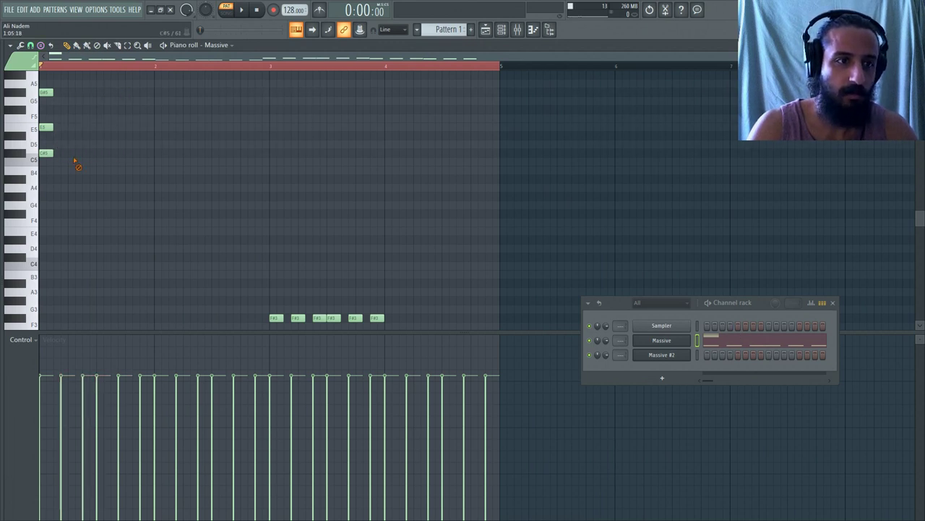
left_click(79, 143)
right_click(84, 146)
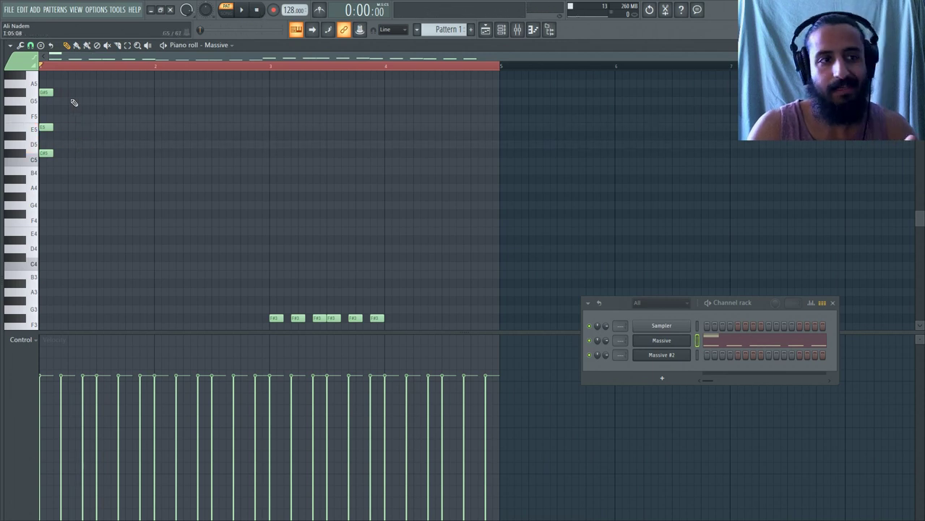
scroll(73, 103, "down", 2)
scroll(74, 103, "up", 2)
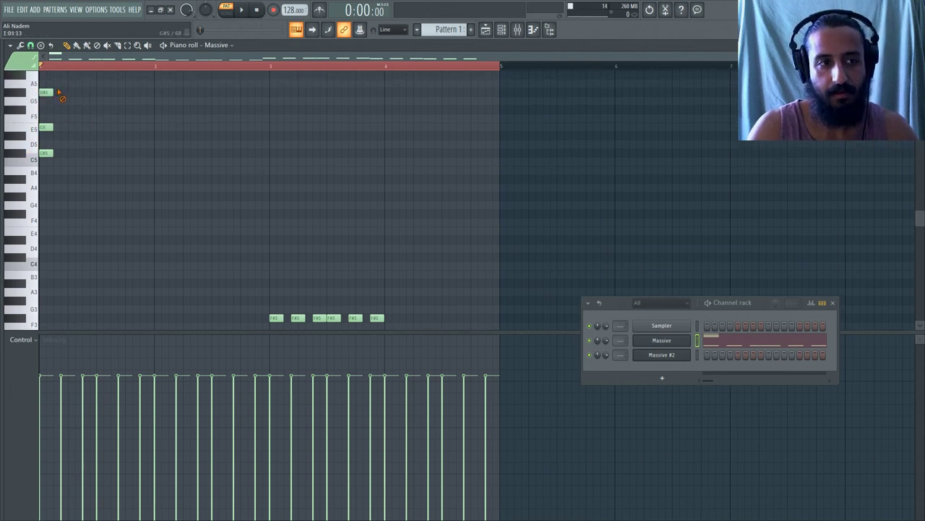
right_click(46, 93)
scroll(85, 126, "down", 8)
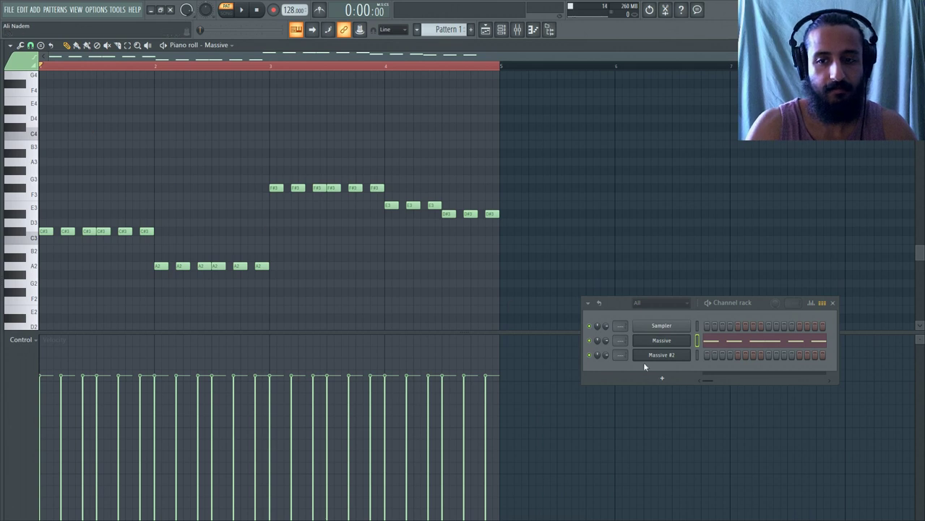
Open the piano roll of Massive #2 and place a C#5 note at the start of bar 1, auditioning pitches during playback.
right_click(666, 354)
left_click(712, 354)
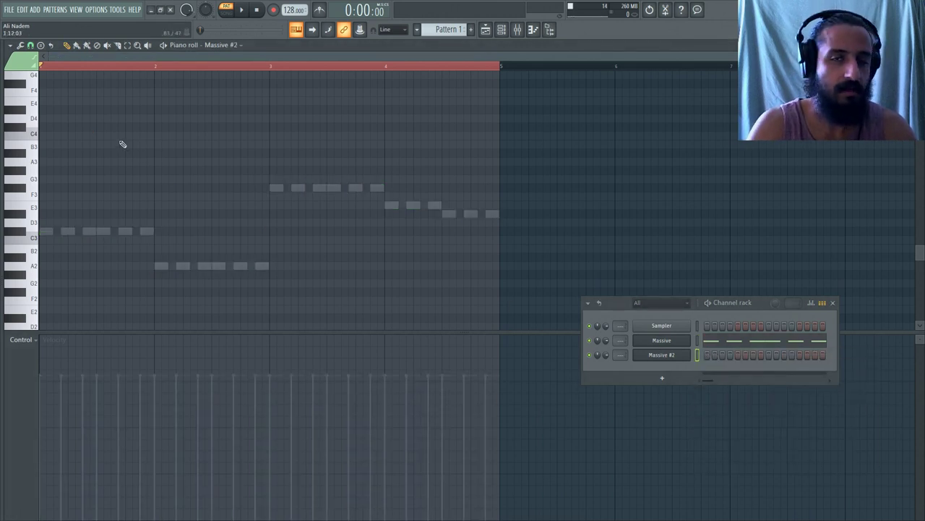
left_click(49, 118)
key("space")
key("space")
mouse_move(50, 118)
left_mouse_down()
mouse_move(64, 68)
mouse_move(65, 92)
mouse_move(47, 107)
left_mouse_up()
key("space")
key("space")
key("space")
right_click(65, 94)
key("space")
scroll(64, 94, "up", 2)
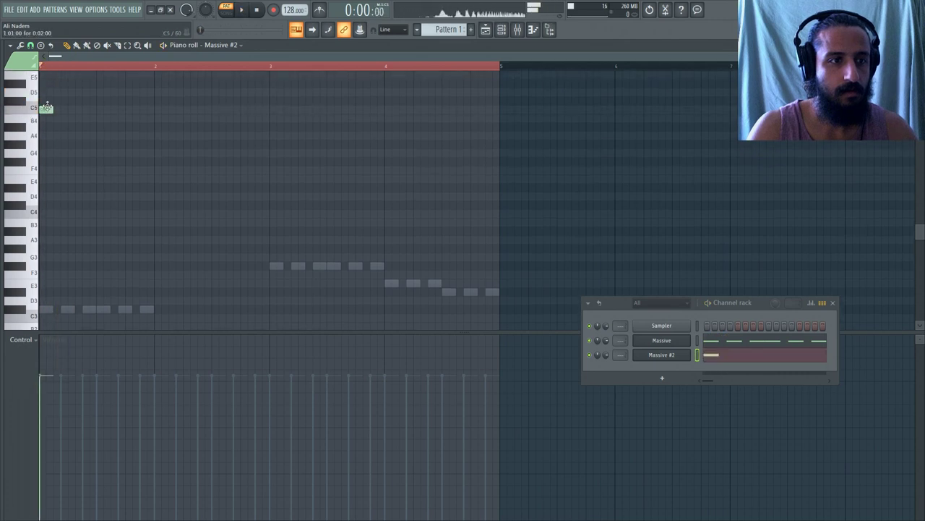
key("space")
key("space")
key("space")
Add a D#5 note at step 5 of bar 1, comparing it with E5 during playback.
left_click(78, 86)
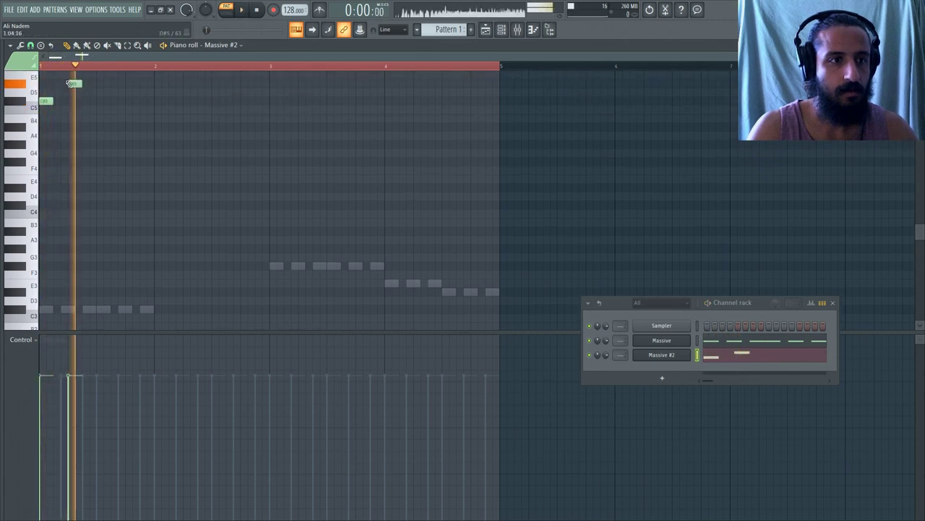
key("space")
scroll(81, 108, "up", 2)
key("space")
right_click(79, 135)
key("space")
key("space")
left_click(71, 126)
key("space")
key("space")
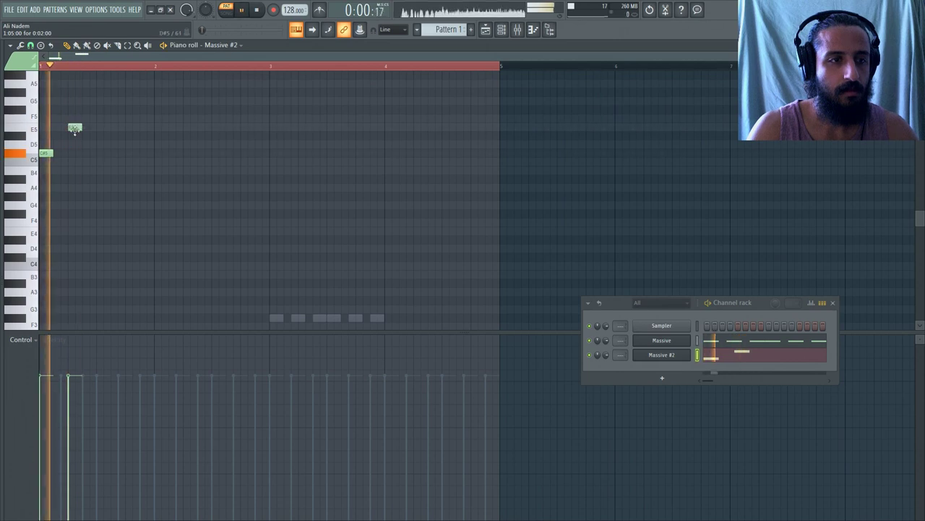
mouse_move(76, 127)
left_mouse_down()
mouse_move(88, 124)
mouse_move(77, 134)
left_mouse_up()
key("space")
key("space")
key("space")
key("space")
key("space")
key("space")
key("space")
key("space")
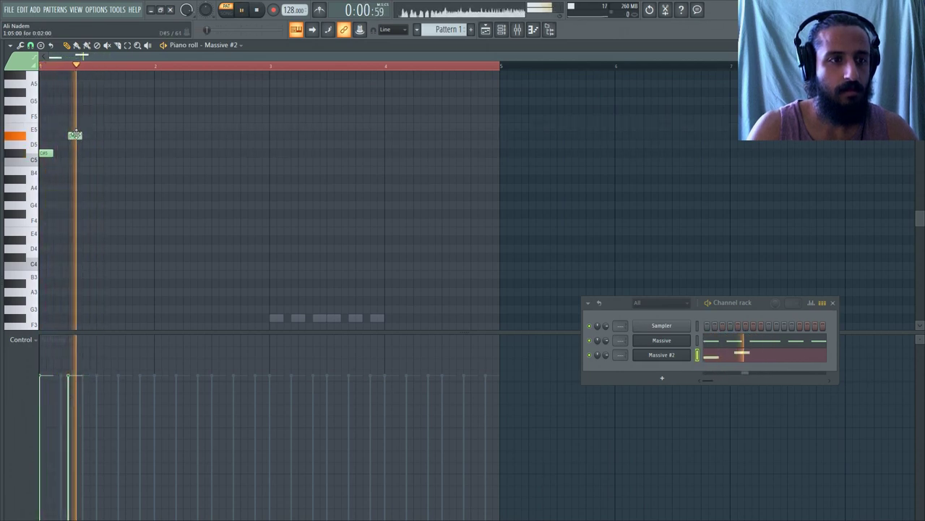
key("space")
key("space")
Continue the bar 1 melody with E5 at step 7 and C#5 at step 9, auditioning it during playback.
left_click(88, 127)
key("space")
key("space")
left_click(99, 135)
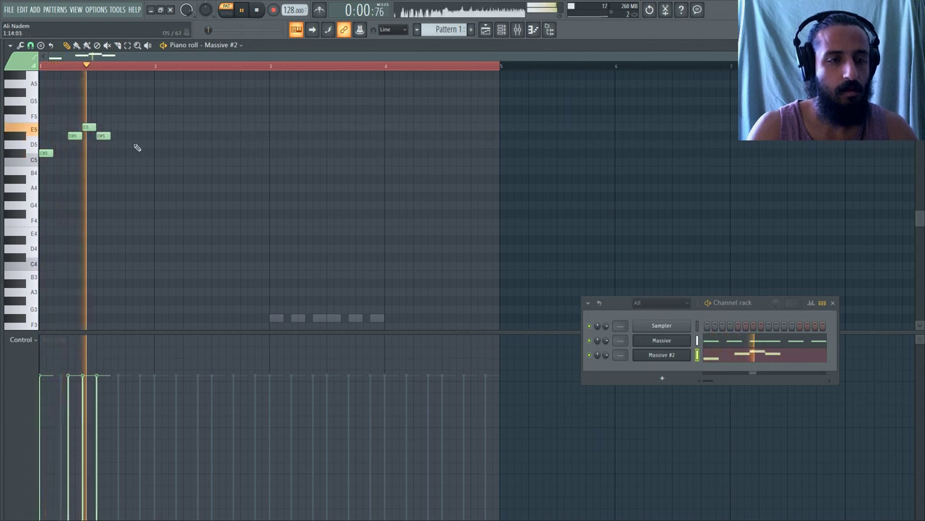
key("space")
key("space")
left_click_drag(103, 136, 102, 155)
key("space")
key("space")
key("space")
key("space")
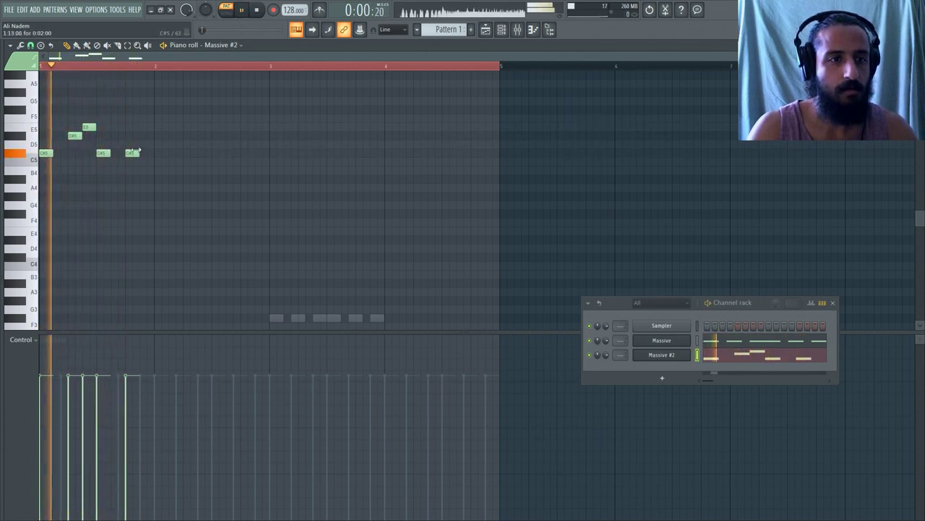
Add D#5 at step 13 and E5 at step 15 of bar 1, followed by F#5 at the start of bar 2.
left_click(131, 136)
left_click(145, 128)
left_click(159, 154)
key("space")
key("space")
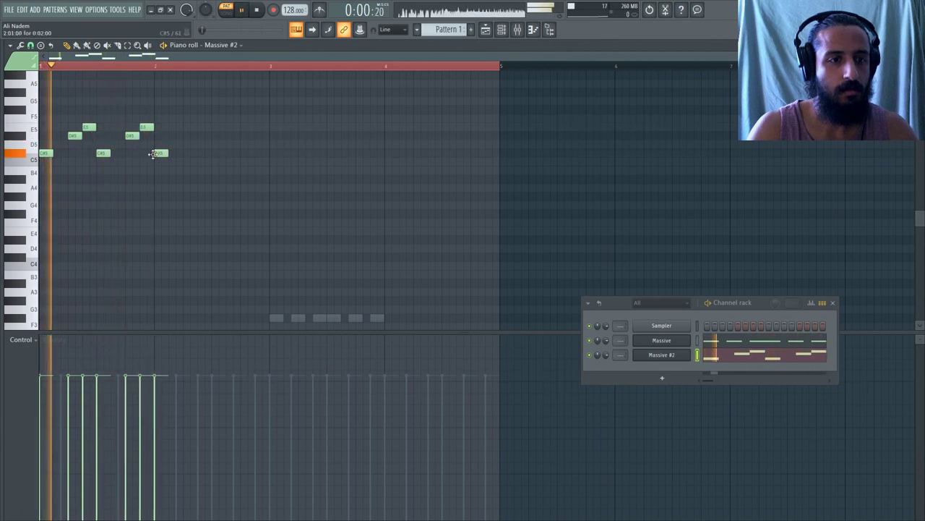
left_click_drag(160, 153, 160, 110)
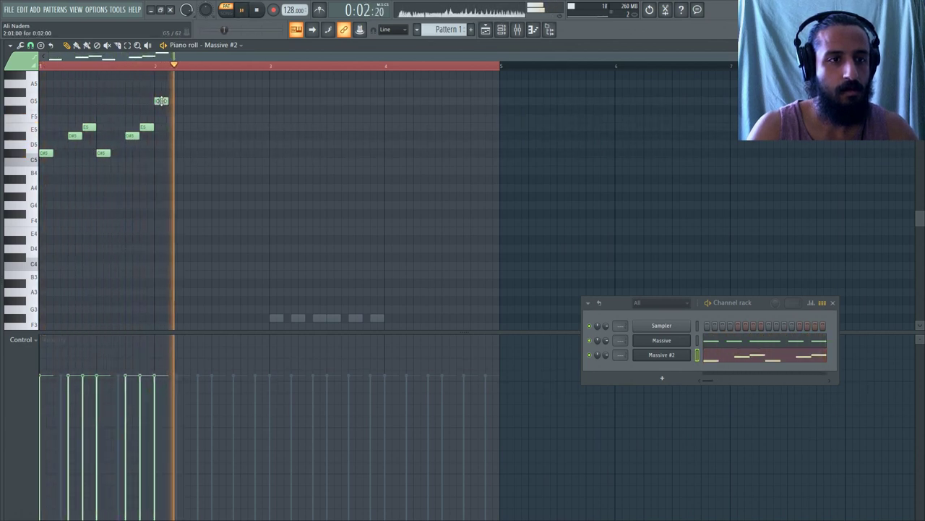
key("space")
key("space")
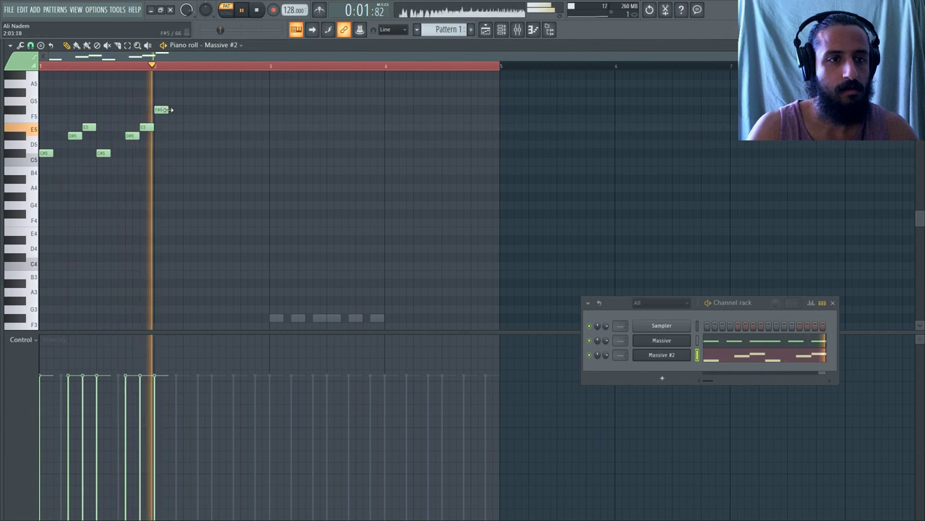
key("space")
key("space")
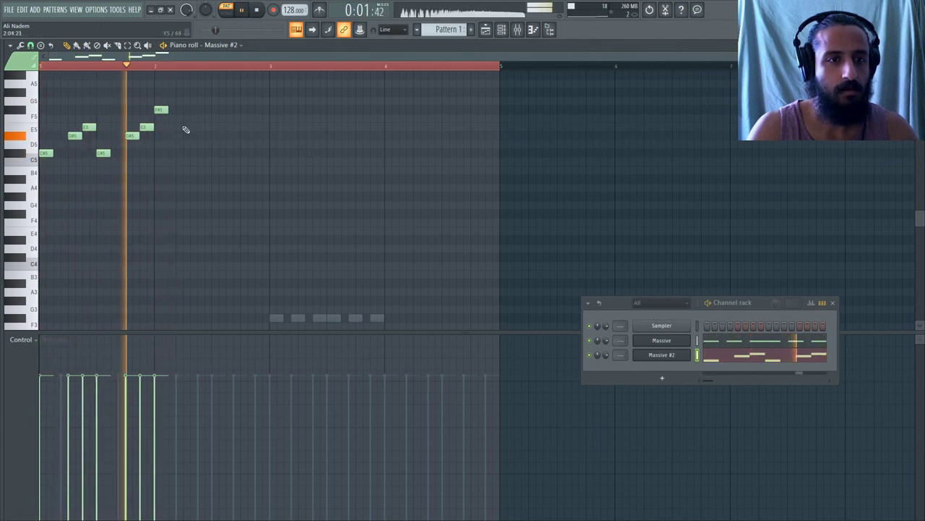
Fill bar 2 with E5, D#5 and C#5 at steps 5, 7 and 9, then E5 and D#5 at steps 13 and 15.
left_click(190, 127)
left_click(204, 136)
left_click(216, 153)
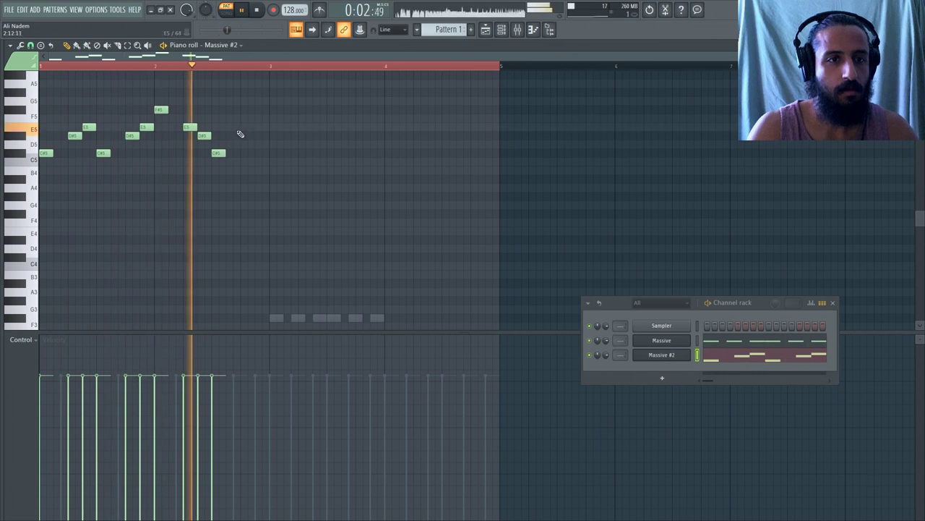
left_click(239, 127)
left_click(261, 136)
key("space")
Place an A4 note at the start of bar 3 in the Massive #2 melody.
left_click_drag(272, 171, 271, 190)
key("space")
scroll(293, 171, "down", 4)
scroll(289, 170, "up", 5)
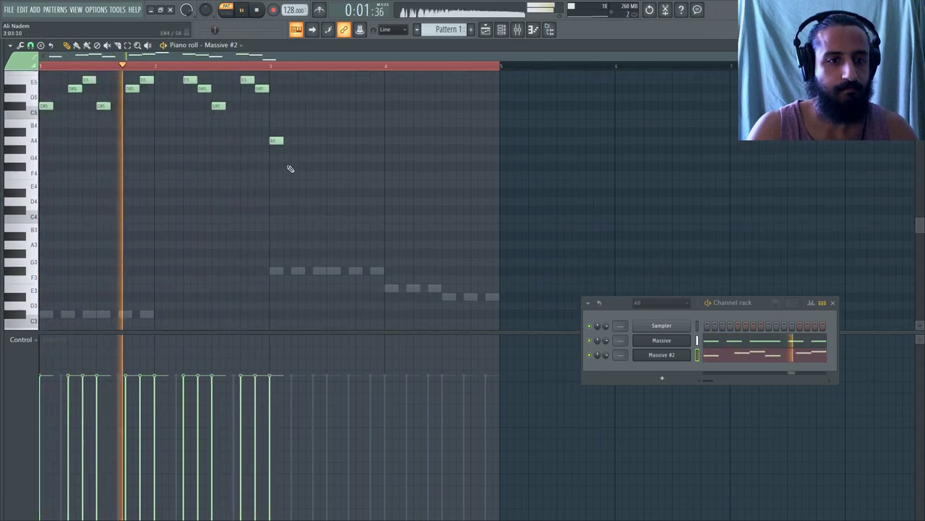
scroll(289, 165, "down", 3)
scroll(291, 160, "up", 4)
scroll(296, 173, "down", 2)
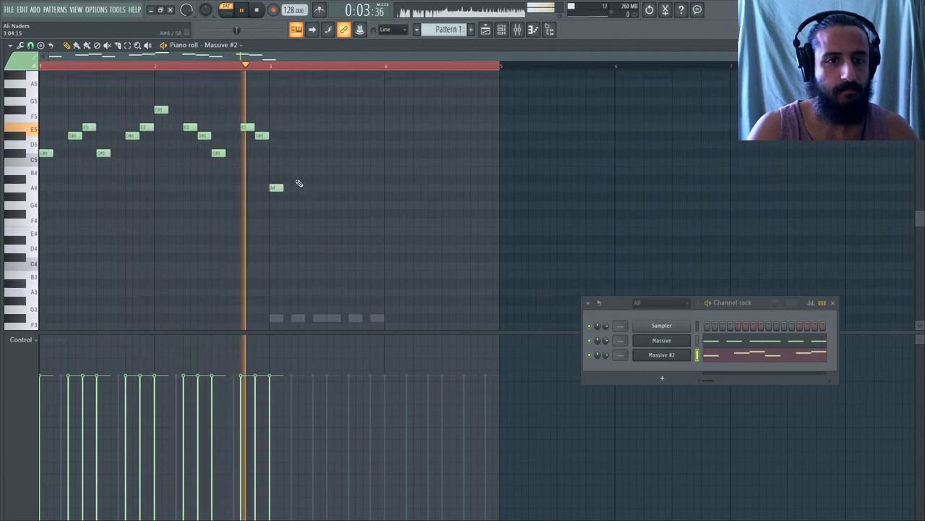
Add B4 at step 5 and C#5 at step 7 of bar 3, and play the phrase to check it.
left_click(204, 66)
left_click(302, 187)
key("space")
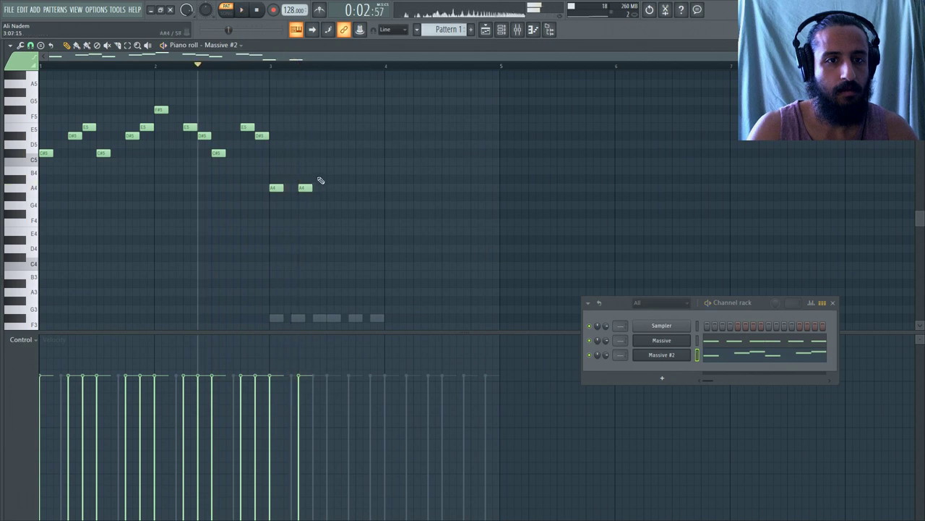
key("space")
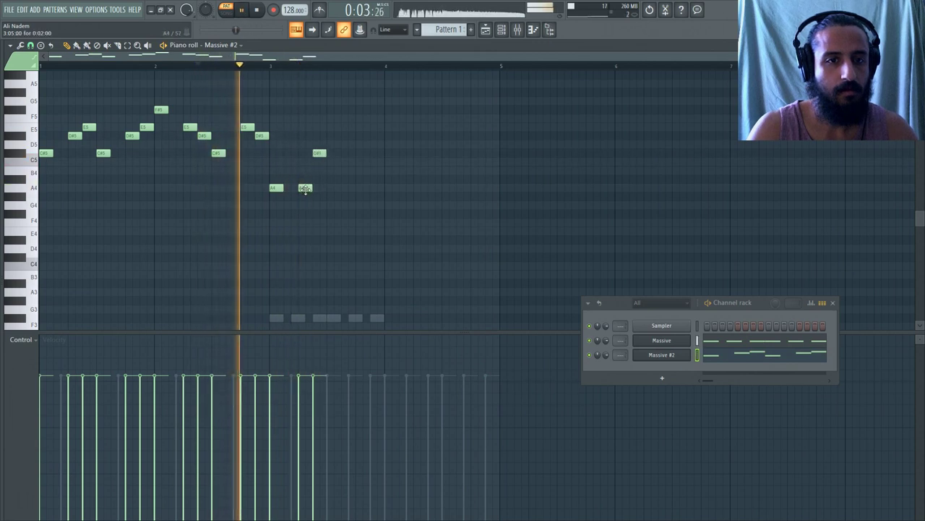
left_click_drag(305, 187, 305, 170)
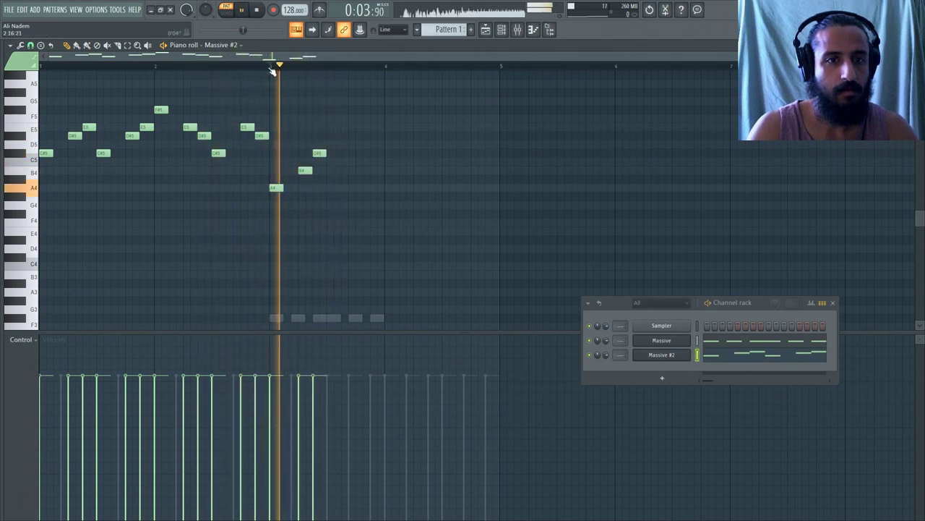
key("space")
key("space")
key("space")
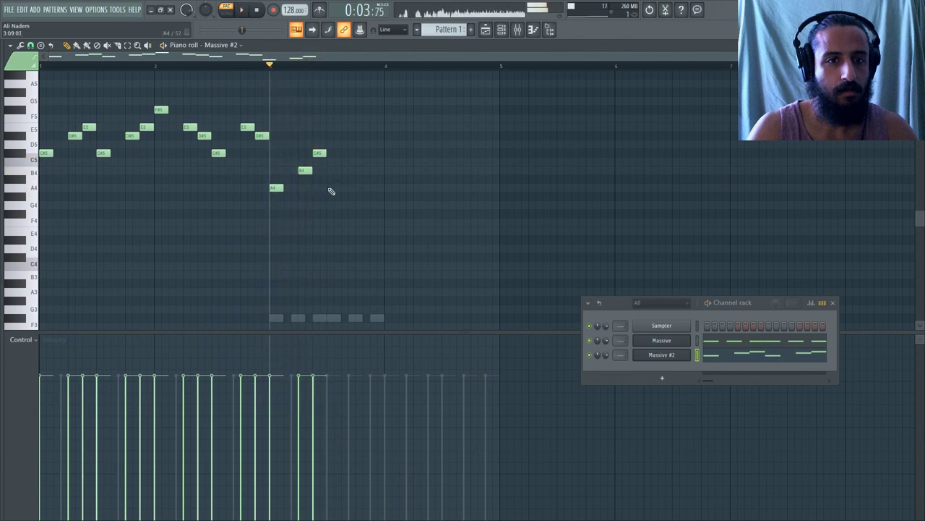
Repeat the rising phrase in bar 3 with A4 at step 9, B4 at step 13 and C#5 at step 15.
left_click(333, 188)
key("space")
left_click(358, 171)
left_click(377, 152)
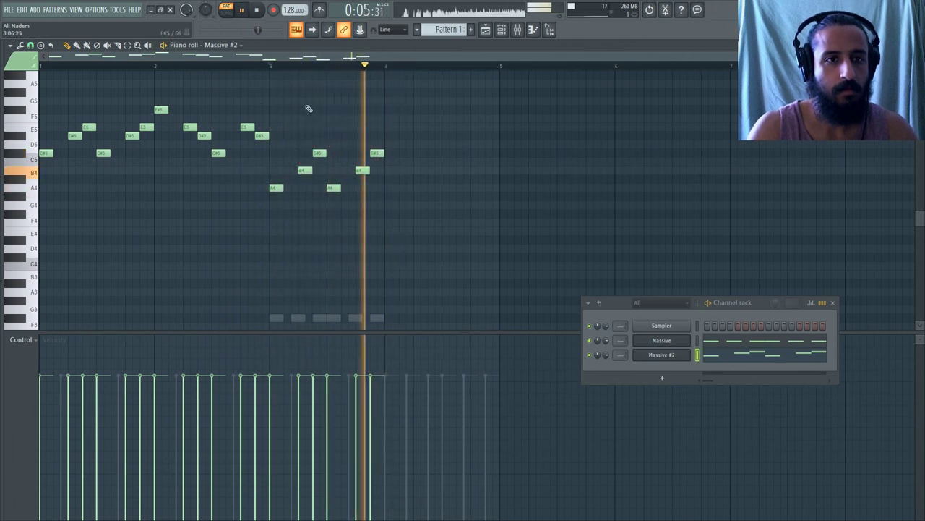
key("space")
left_click(257, 9)
Select bar 4 as the playback range and audition the first Massive channel's notes there.
scroll(523, 269, "down", 3)
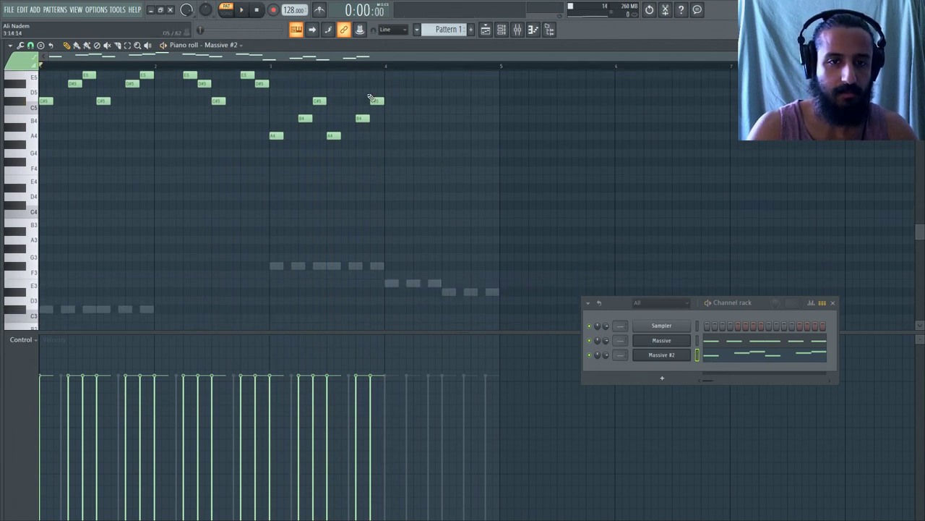
left_click_drag(389, 66, 504, 85)
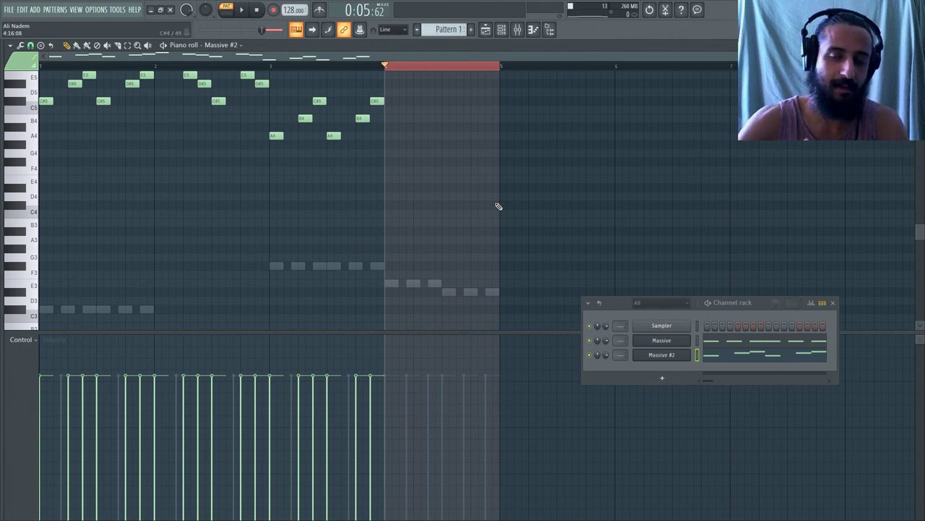
left_click(751, 340)
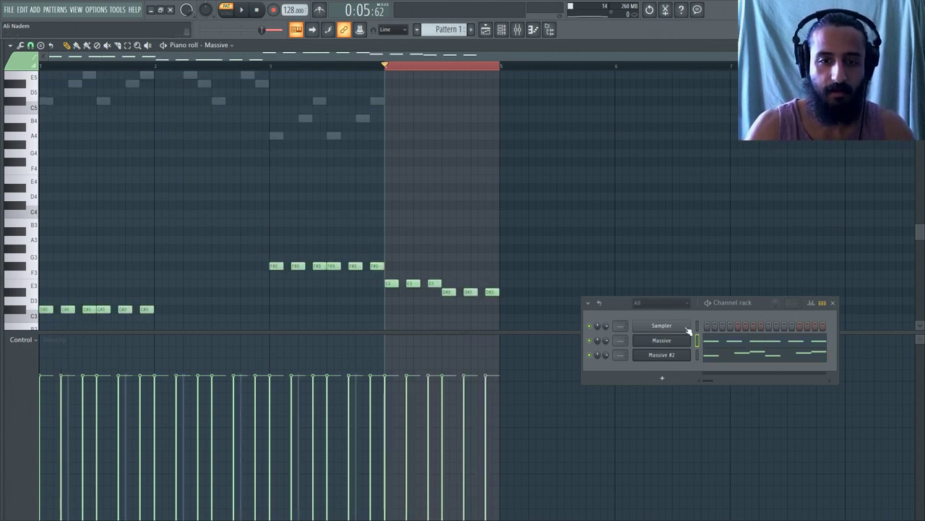
scroll(434, 224, "up", 3)
scroll(430, 222, "up", 2)
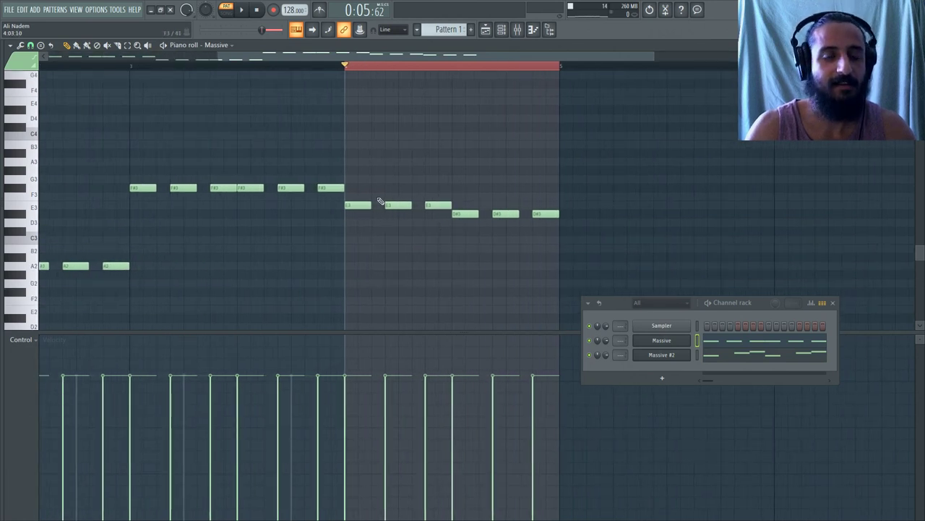
key("space")
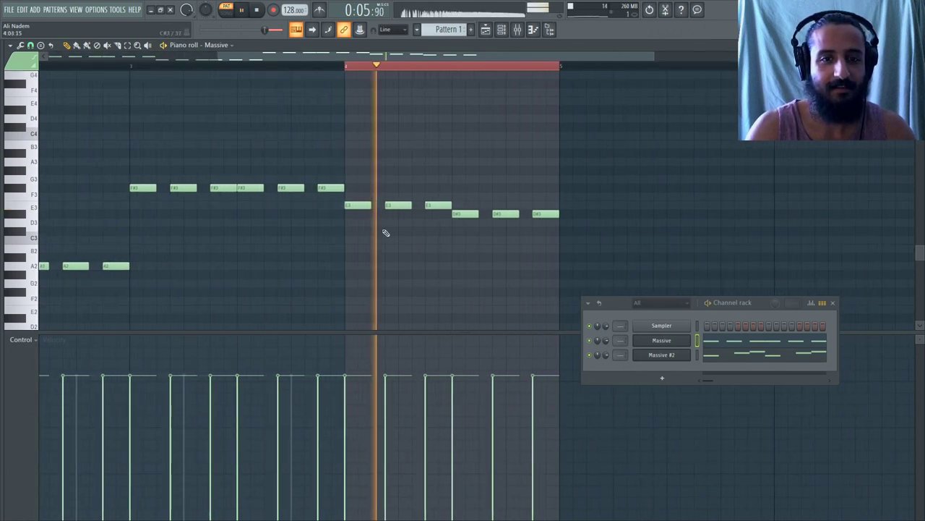
Try lowering the first E3 note of bar 4 to D#3 and play the change from bar 3.
key("space")
left_click_drag(357, 205, 357, 214)
key("space")
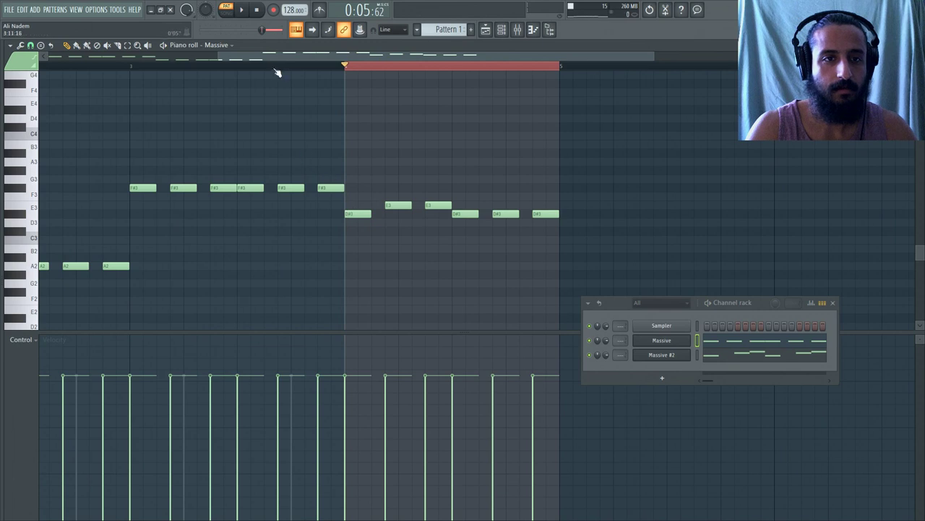
left_click(275, 67)
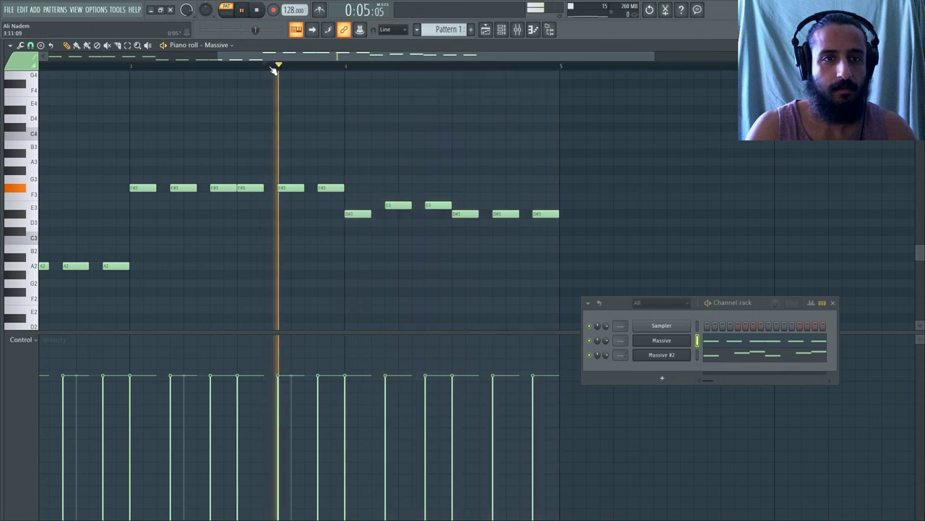
left_click(131, 66)
key("space")
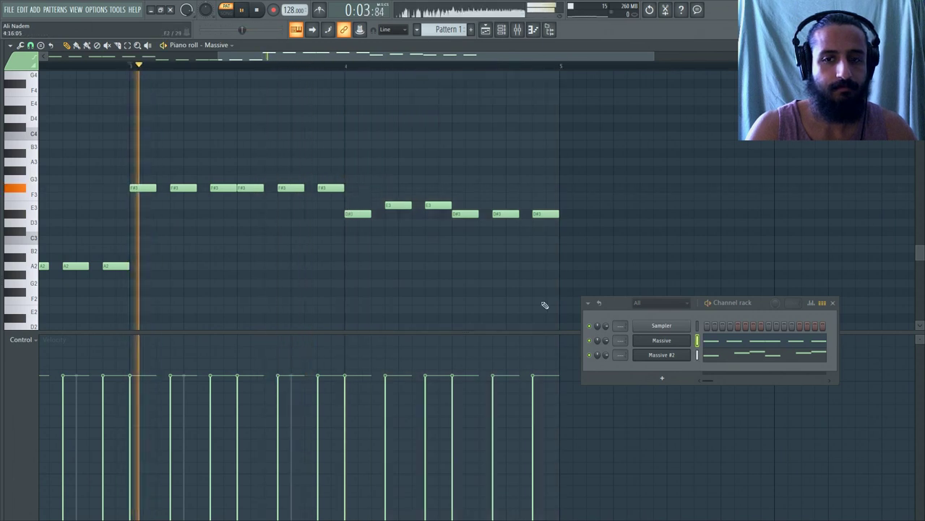
Play the low notes from bar 3 with Massive #2 muted and move bar 4's first note back to E3.
left_click(590, 355)
key("space")
key("space")
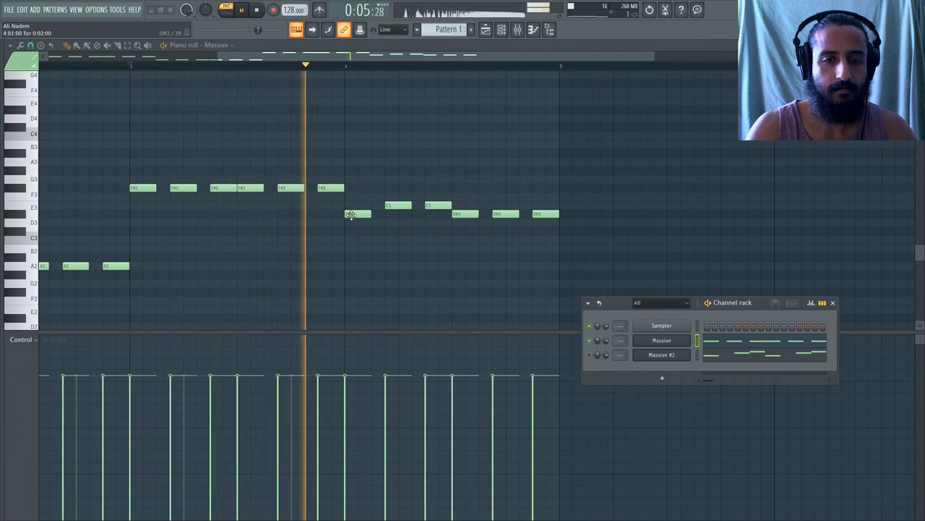
key("space")
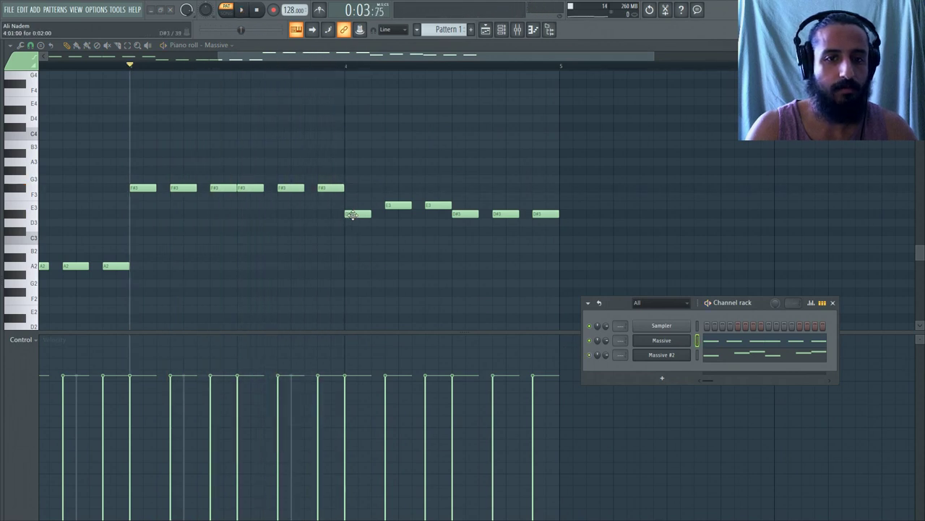
left_click_drag(351, 214, 352, 206)
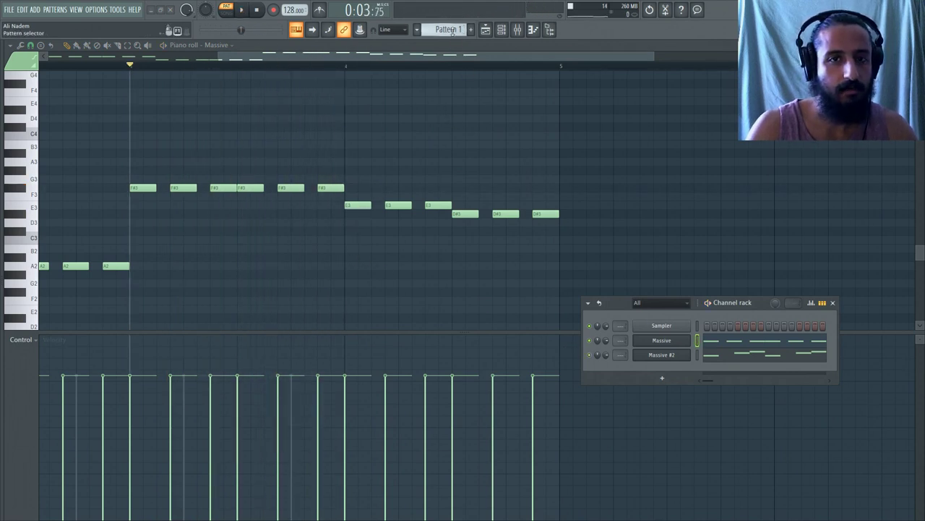
Clone Pattern 1 and bring up the first Massive channel's notes in Pattern 1.
left_click(448, 29)
mouse_move(472, 37)
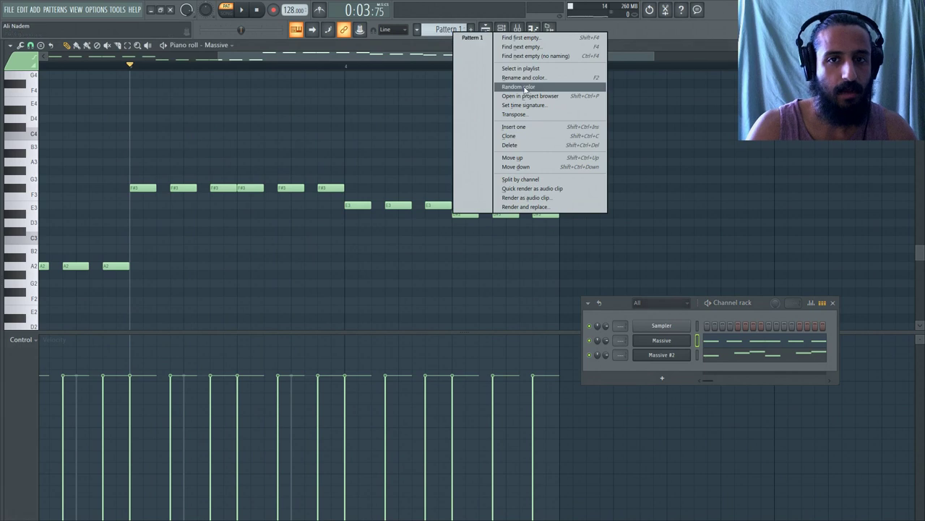
left_click(527, 137)
left_click(726, 359)
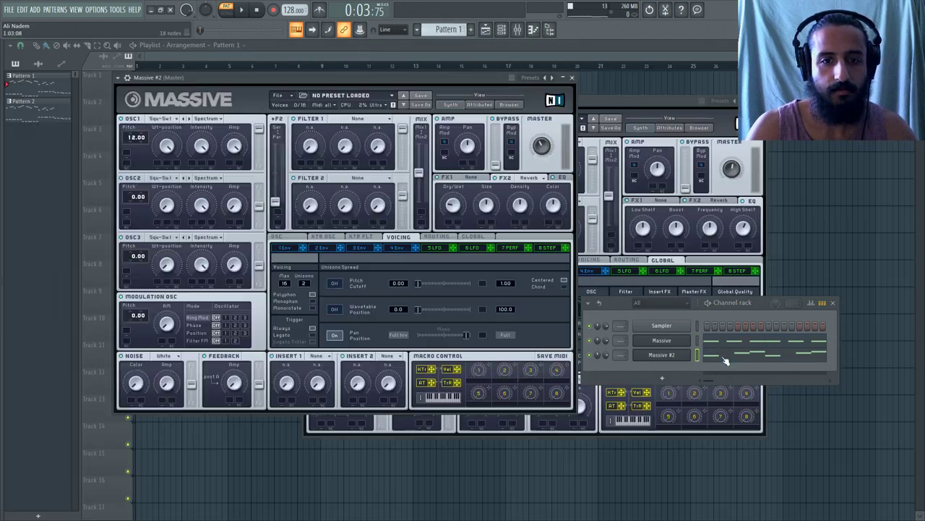
left_click(726, 358)
Raise all six bar 4 notes of the first Massive channel to G#3, auditioning the change from bar 3.
scroll(517, 202, "right", 4)
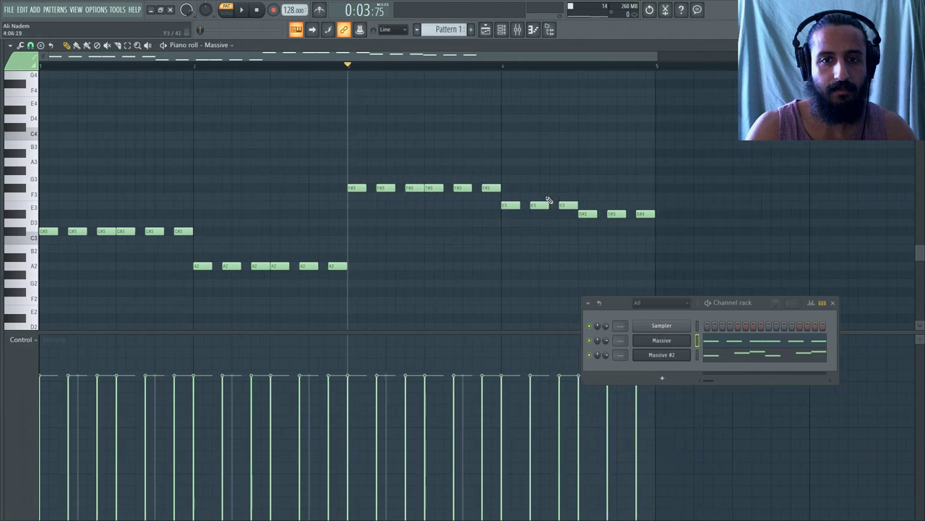
key("space")
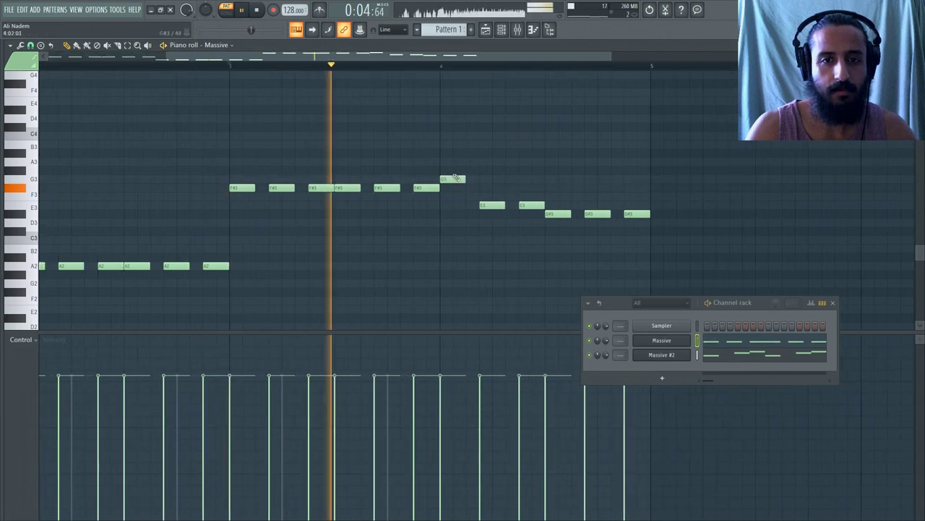
left_click_drag(448, 182, 450, 171)
left_click_drag(491, 206, 490, 171)
key("space")
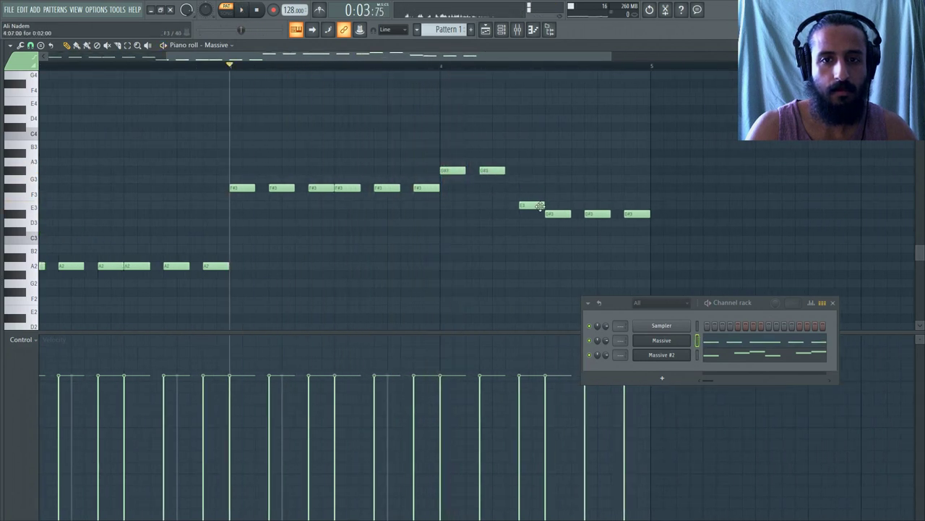
left_click_drag(532, 206, 531, 171)
key("space")
left_click_drag(556, 213, 563, 171)
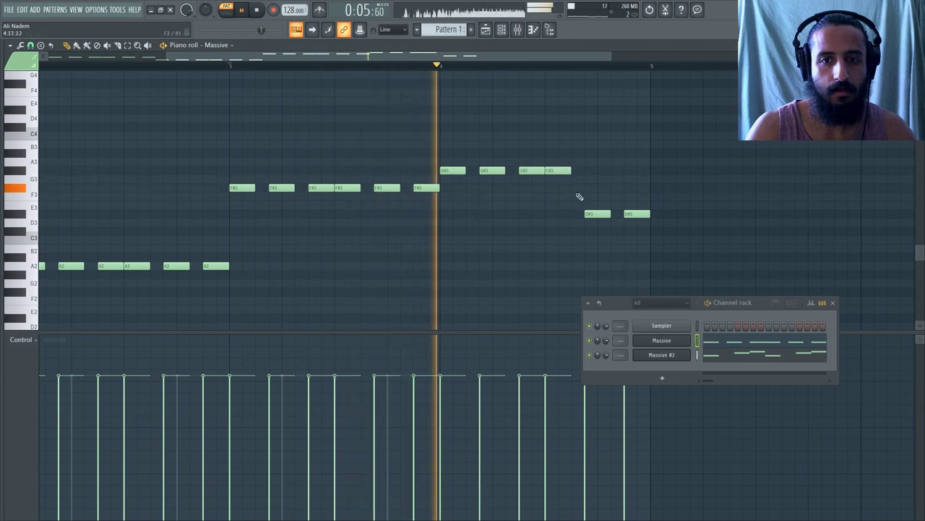
left_click_drag(598, 213, 600, 167)
left_click_drag(636, 214, 635, 165)
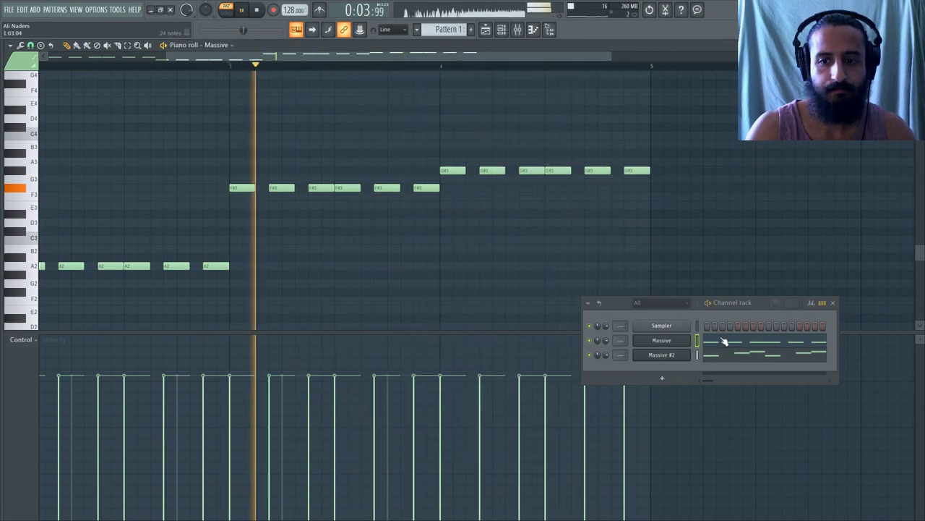
Add a C5 note at the start of bar 4 in Massive #2, trying other pitches during playback.
left_click(729, 356)
left_click(728, 343)
left_click(728, 355)
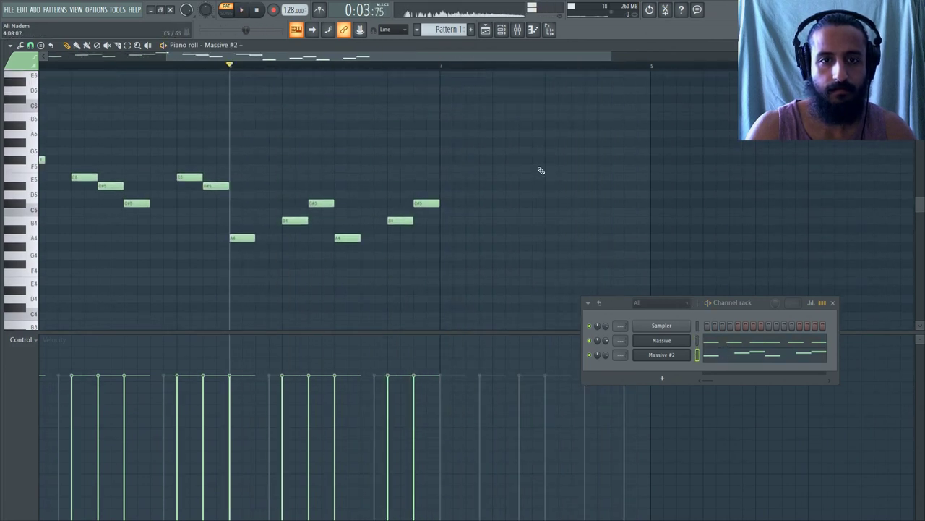
scroll(424, 206, "down", 3)
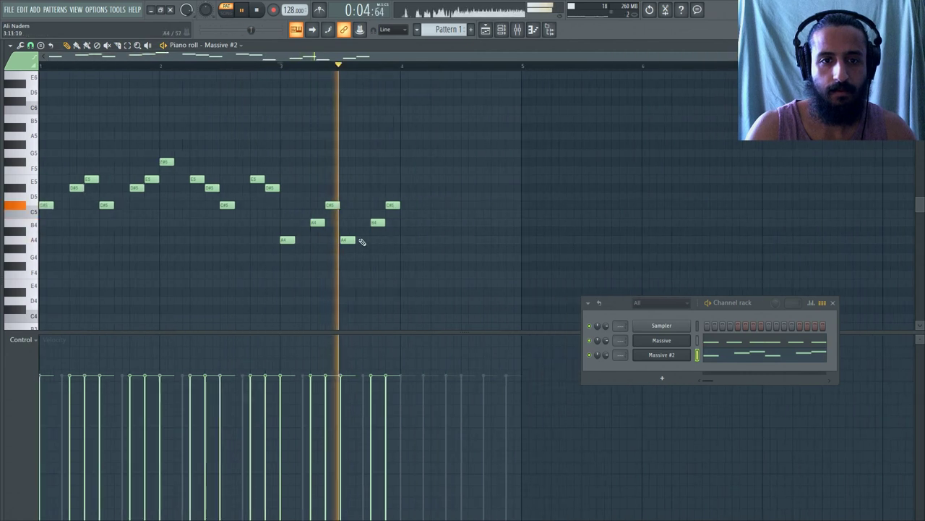
left_click(390, 206)
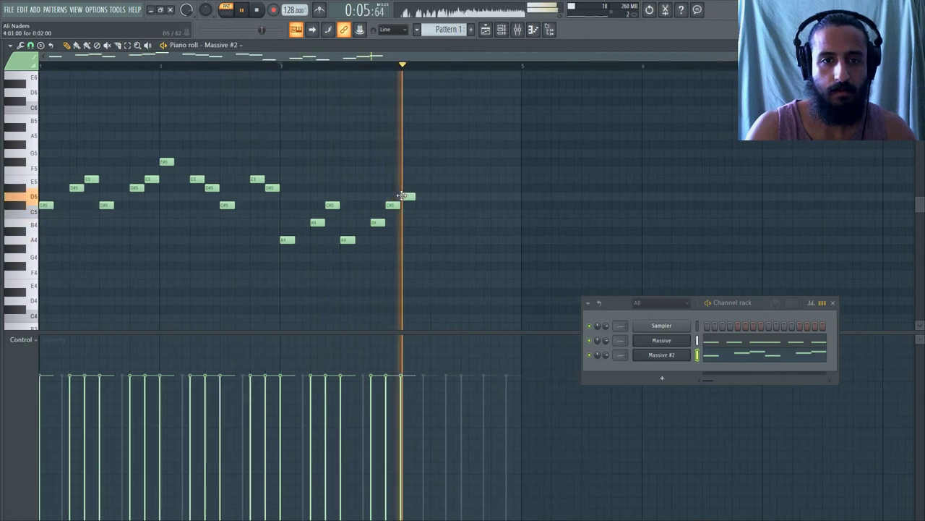
left_click(402, 240)
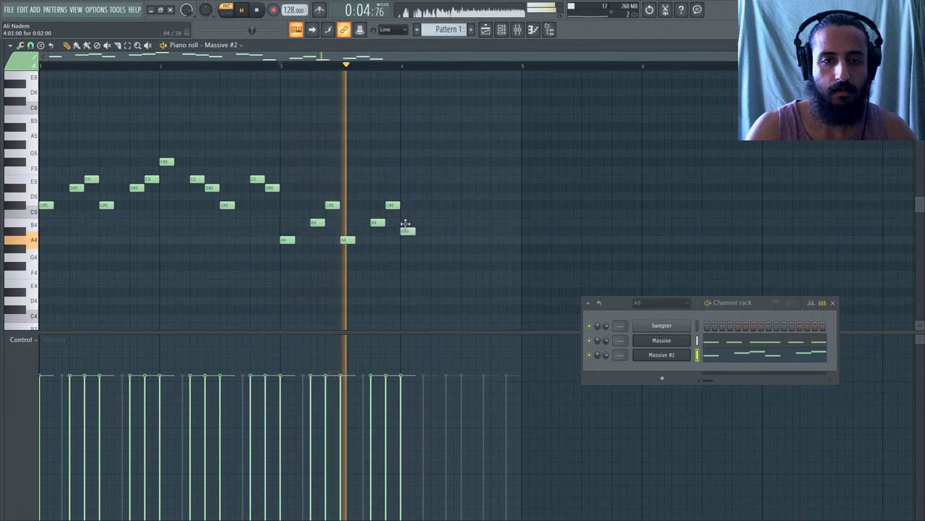
key("space")
left_click_drag(406, 233, 407, 205)
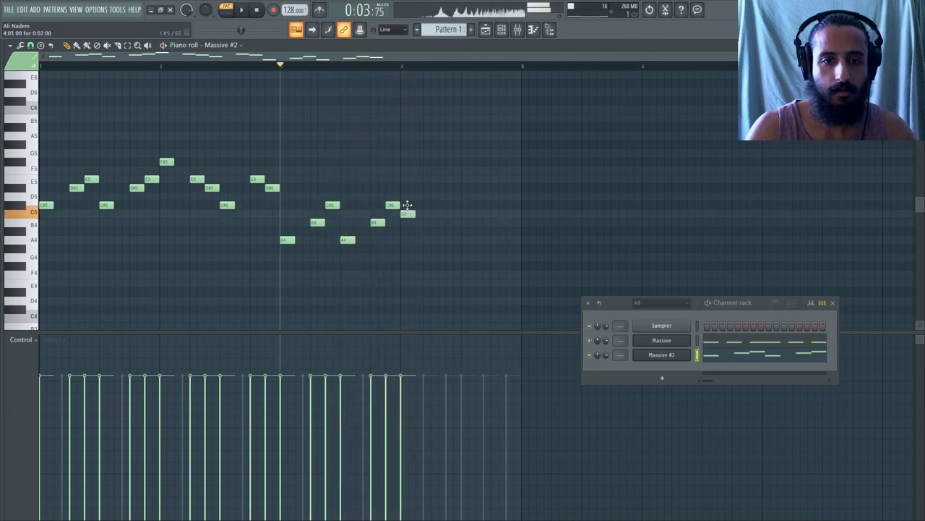
key("space")
Add C5 at step 9 and C#5 at step 5 of bar 4 in Massive #2, playing it from bar 3.
left_click(467, 213)
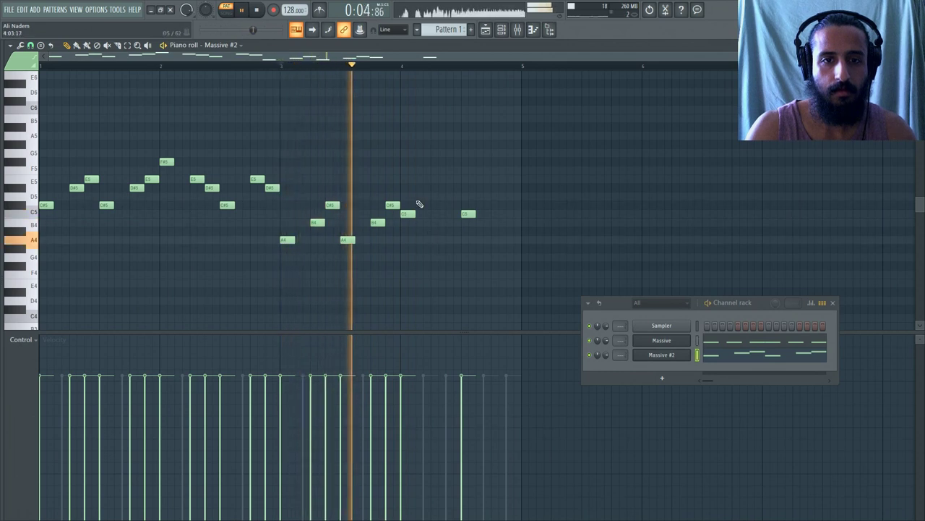
left_click(437, 225)
key("space")
key("space")
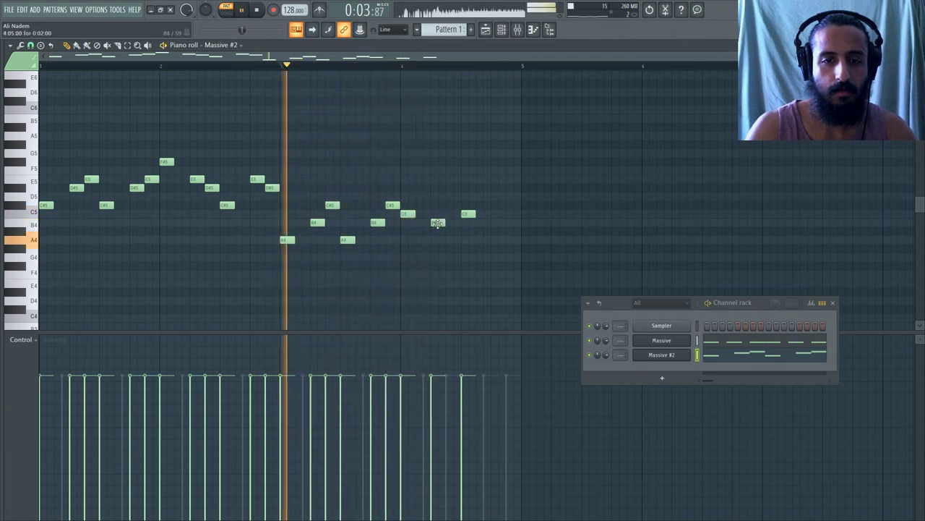
left_click_drag(437, 224, 438, 206)
key("space")
key("space")
Replay the melody from bar 3 and add D#5 at step 7 of bar 4.
mouse_move(315, 222)
left_mouse_down()
mouse_move(315, 179)
mouse_move(310, 225)
mouse_move(318, 224)
left_mouse_up()
key("space")
key("space")
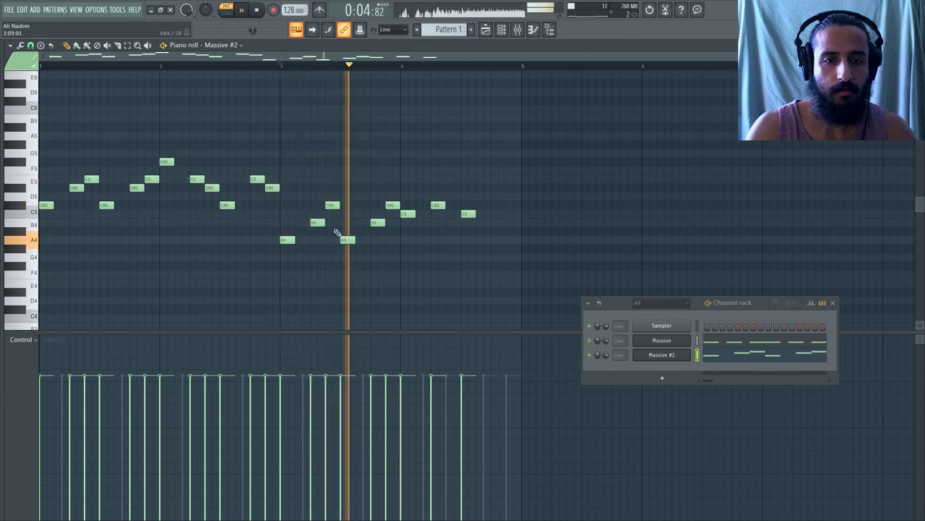
key("space")
key("space")
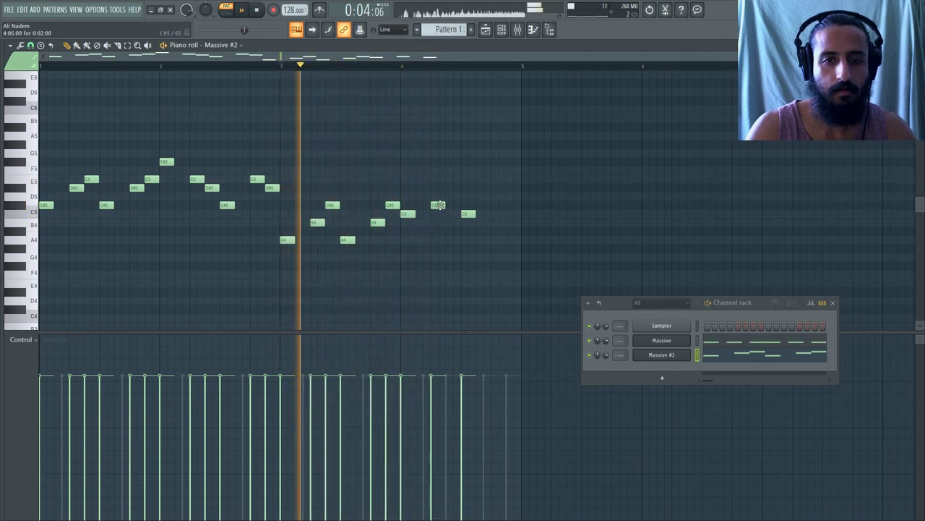
left_click(452, 188)
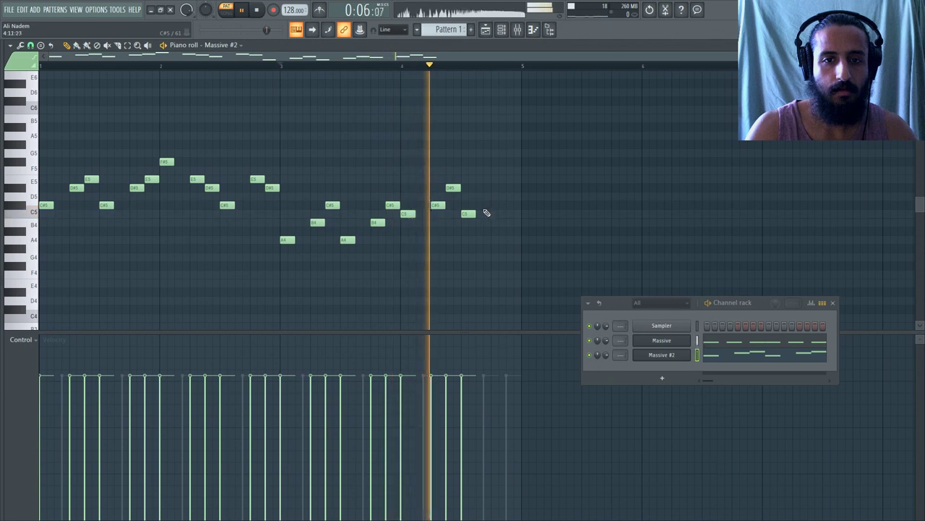
key("space")
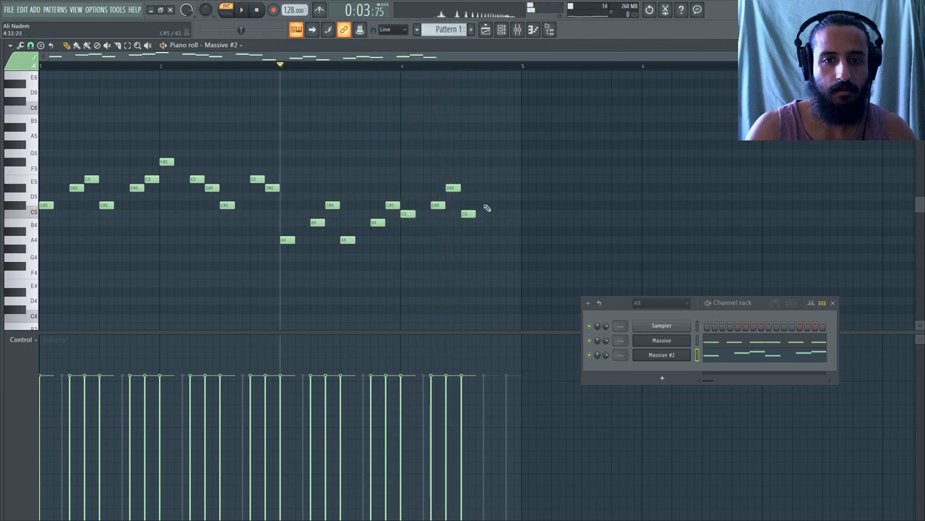
Complete bar 4 of the melody with C#5 at step 13 and E5 at step 15, and return playback to the start.
left_click(514, 179)
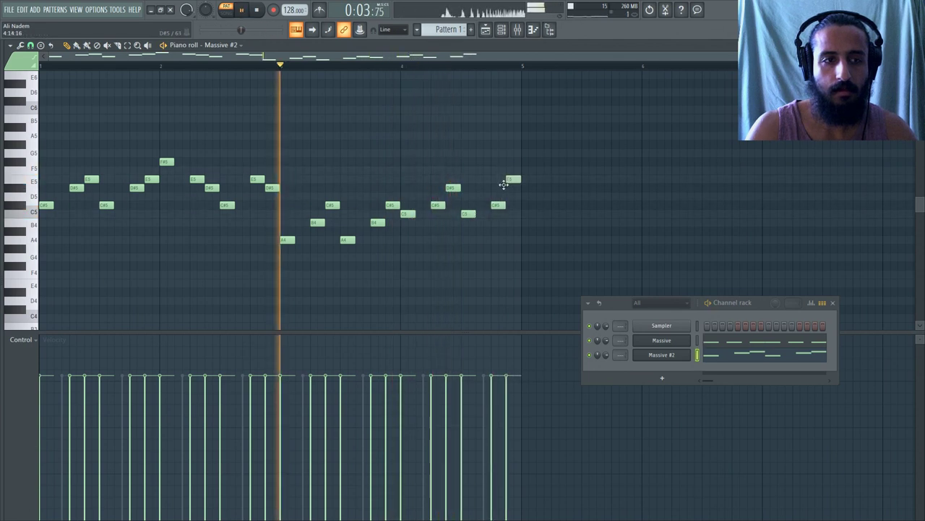
left_click(483, 196)
right_click(483, 196)
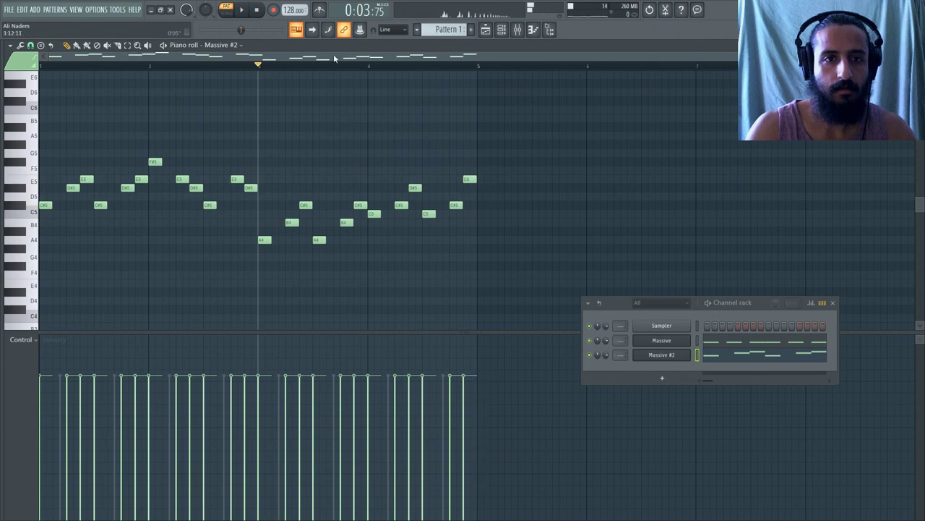
left_click(258, 10)
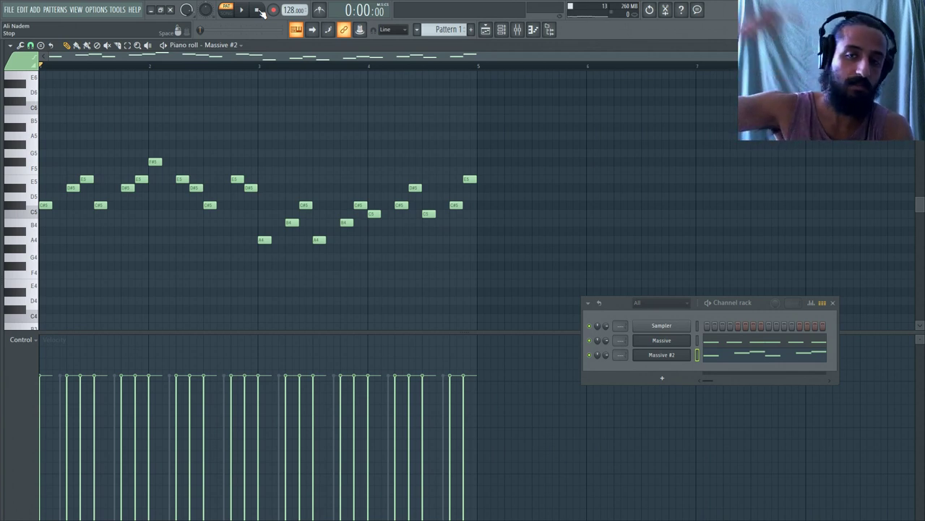
Set the playback position to step 9 of bar 4 and audition the end of the melody.
left_click_drag(444, 66, 423, 66)
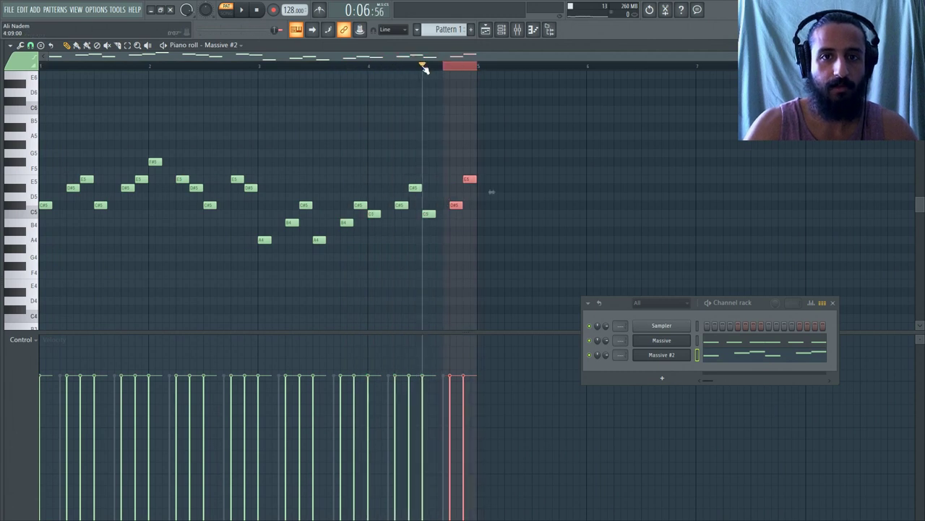
key("space")
key("space")
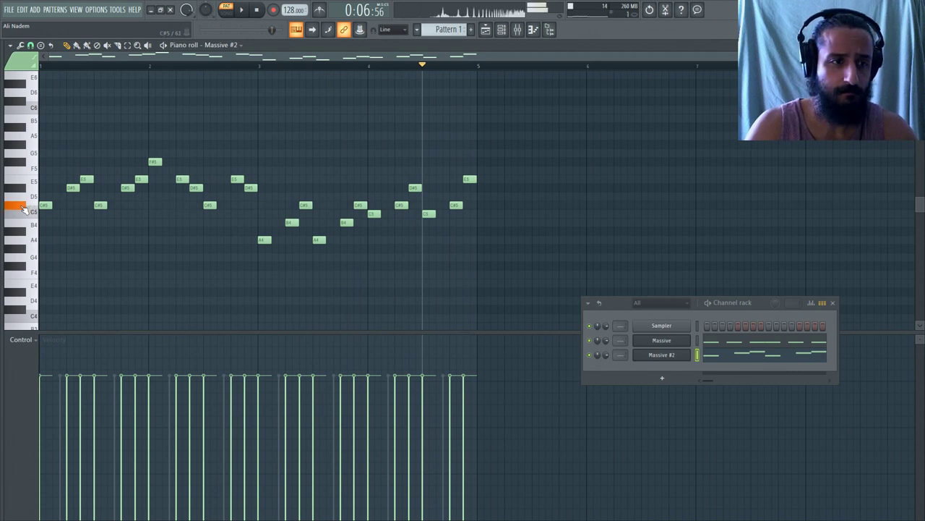
Change the melody's last two bar 4 notes to D#5 at step 13 and C5 at step 15, and play the pattern.
left_click(456, 207)
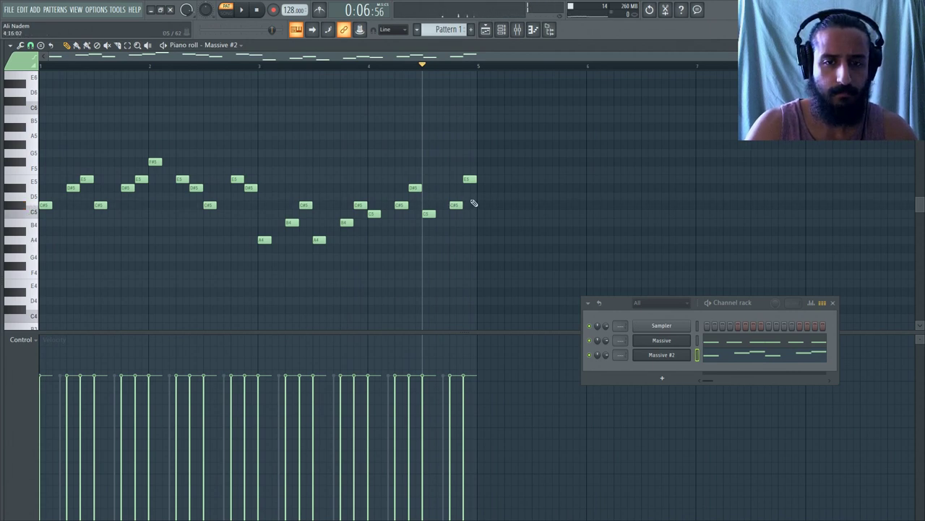
mouse_move(472, 180)
left_mouse_down()
mouse_move(470, 231)
mouse_move(456, 187)
left_mouse_up()
key("space")
key("space")
key("space")
key("space")
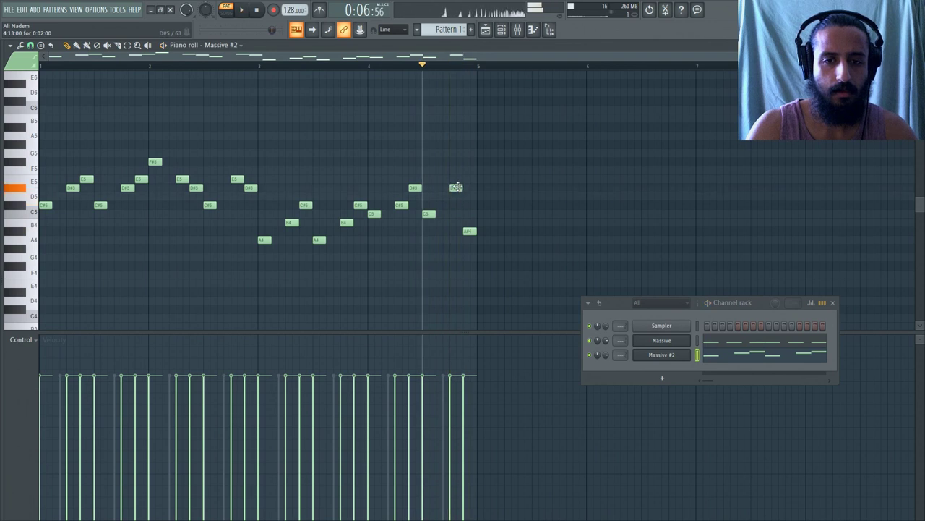
left_click_drag(470, 231, 470, 213)
key("space")
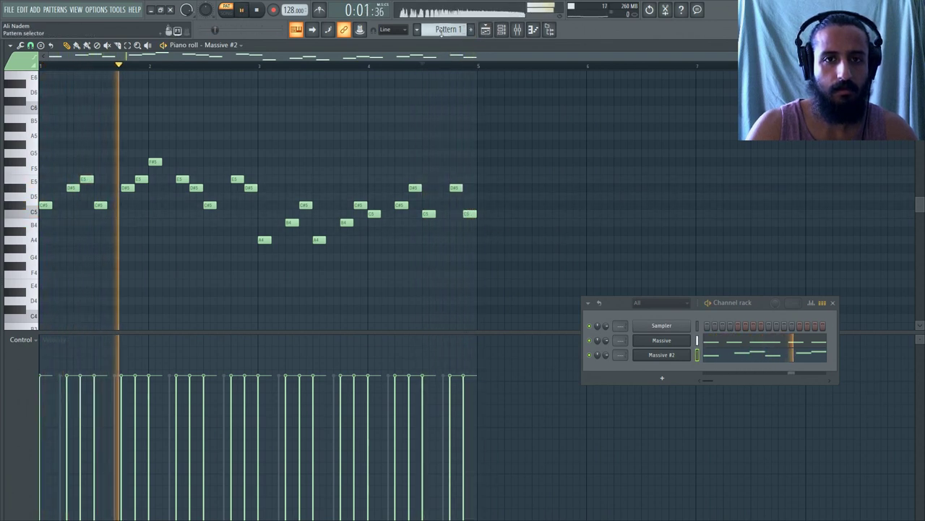
key("space")
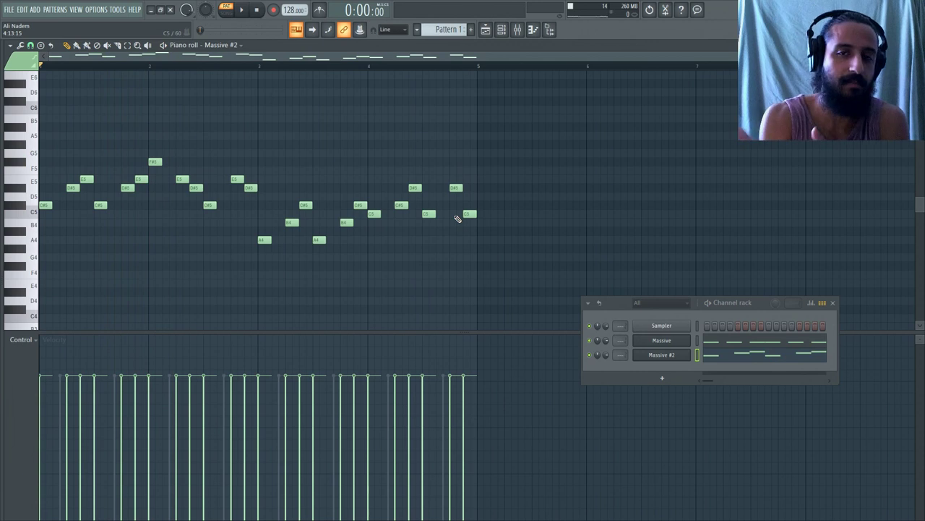
Open the first Massive channel's notes and review the low line across all four bars.
left_click(724, 343)
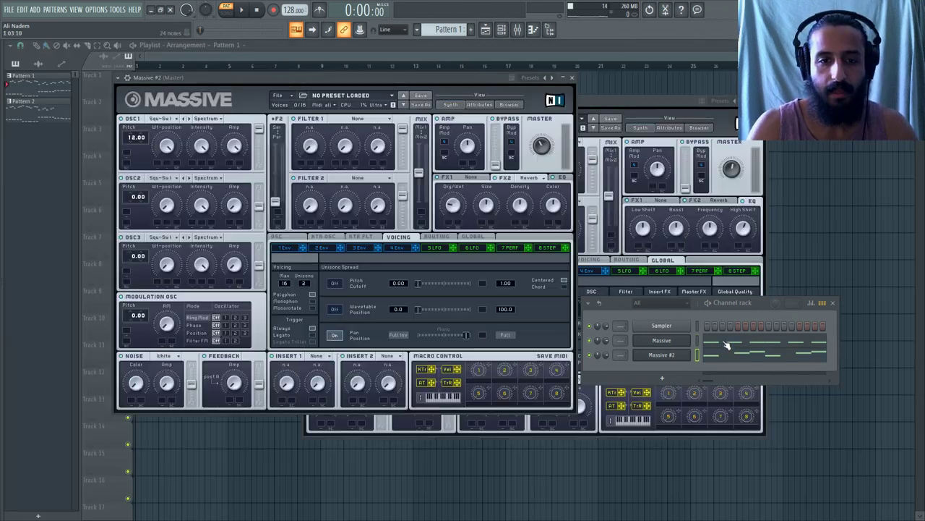
left_click(725, 343)
scroll(383, 190, "down", 8)
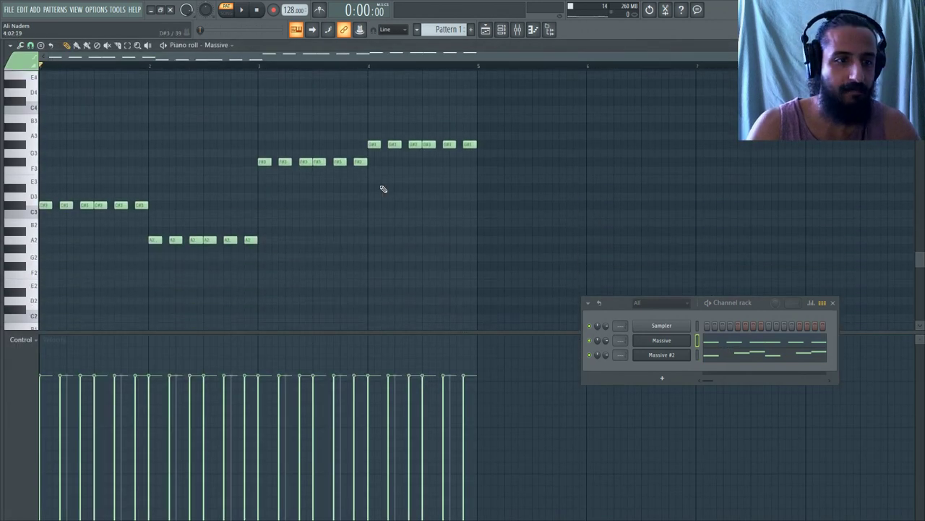
Place one Pattern 1 clip at bar 1 of Track 4 in the playlist and delete the extra clips on Tracks 6 and 7.
left_click(487, 30)
left_click(382, 219)
left_click_drag(410, 248, 186, 221)
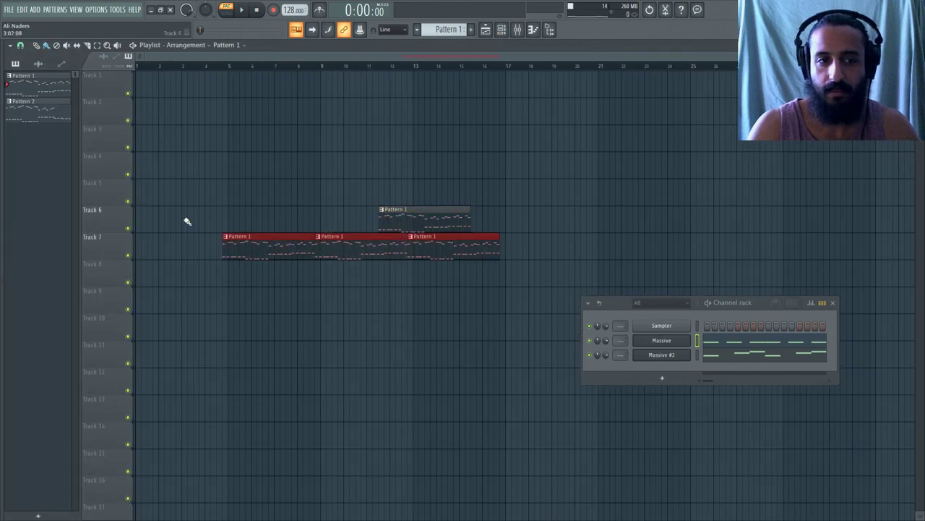
right_click(448, 246)
right_click(347, 246)
left_click_drag(287, 246, 174, 151)
right_click(386, 224)
Play the arrangement from the start in song mode and duplicate the Pattern 1 clip to bar 5, removing the surplus copy at bar 9.
left_click(149, 66)
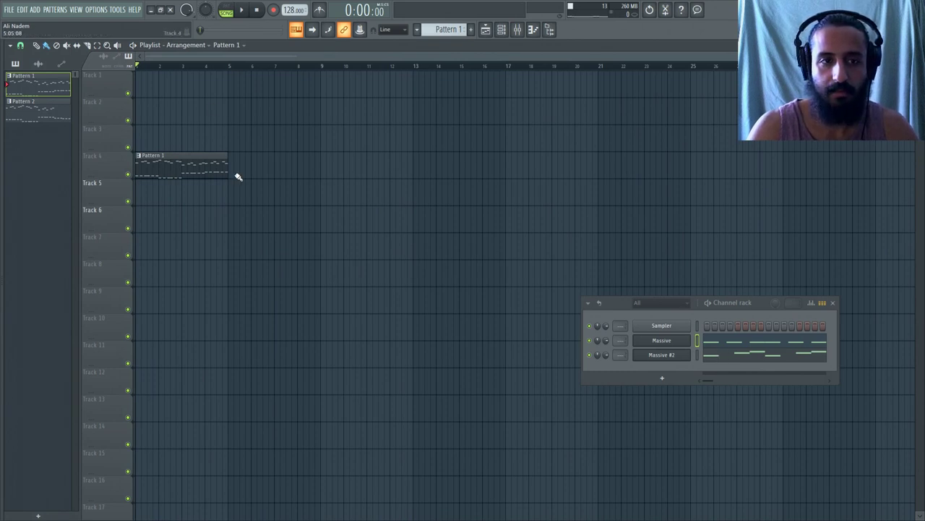
key("space")
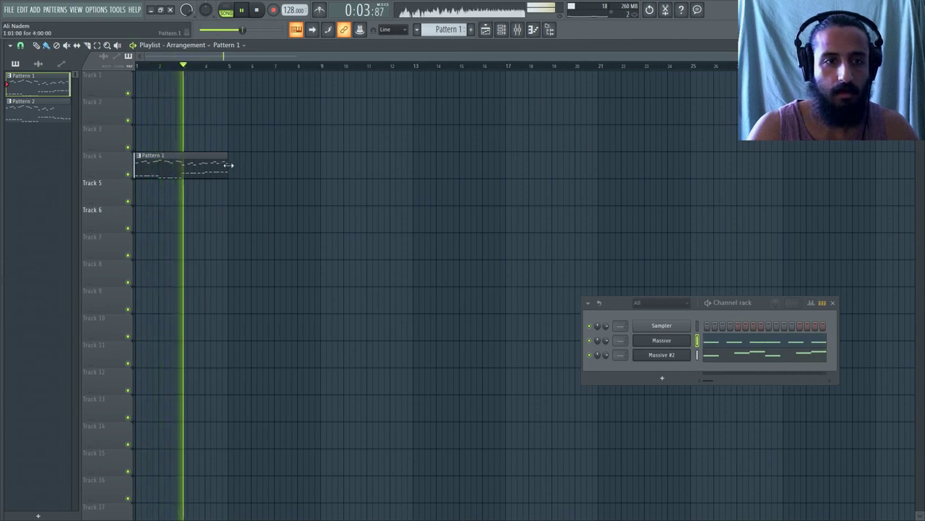
key("ctrl+b")
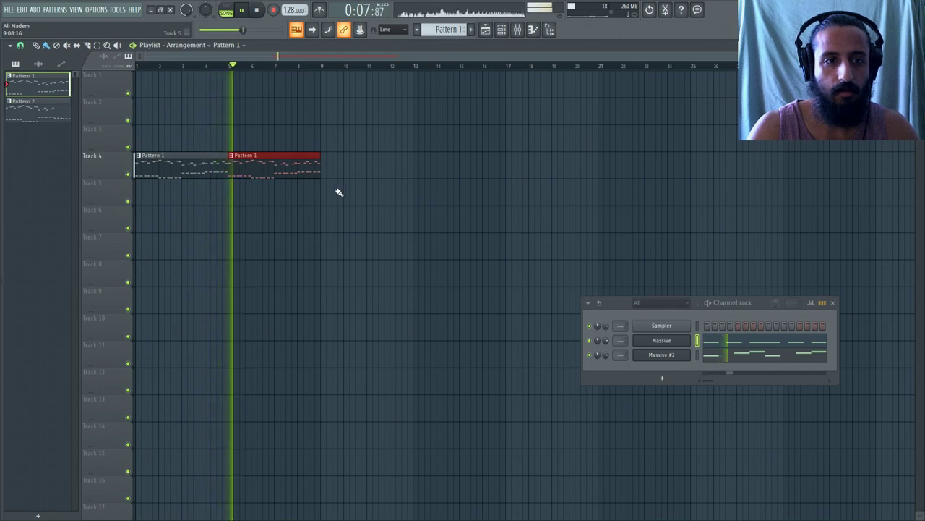
key("ctrl+b")
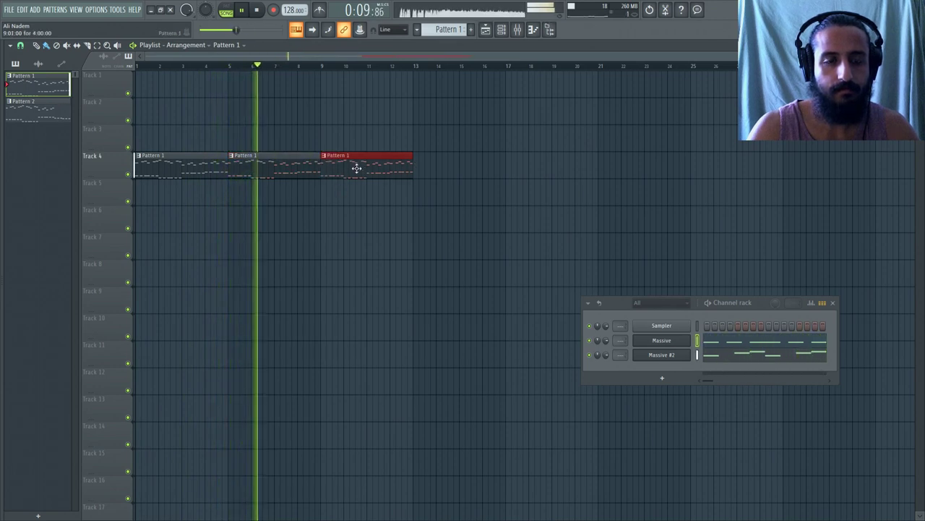
right_click(357, 168)
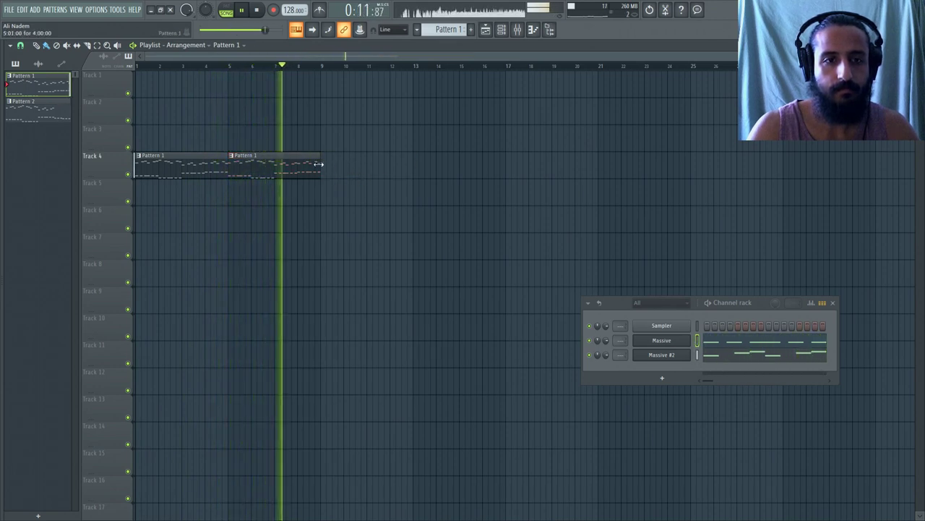
Copy both Pattern 1 clips on Track 4 to bars 9 and 13, and stop playback.
left_click_drag(329, 165, 445, 175)
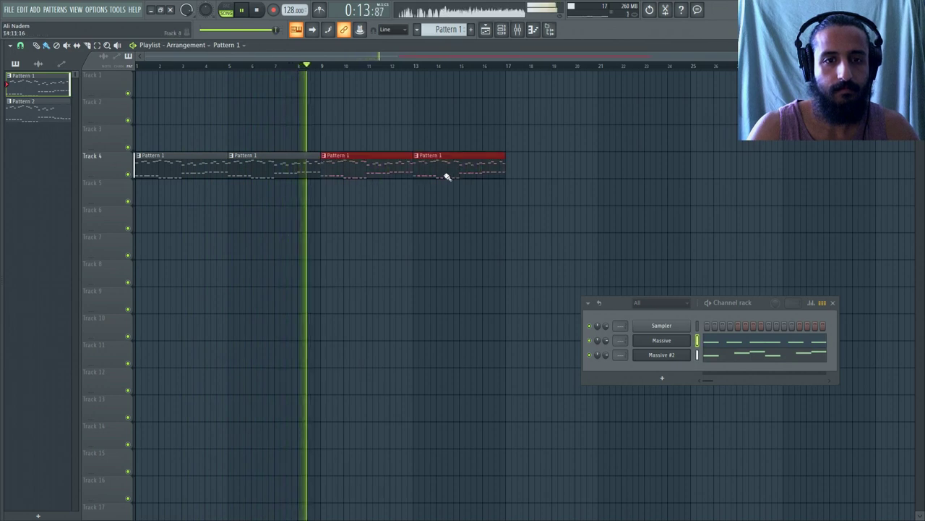
left_click(256, 10)
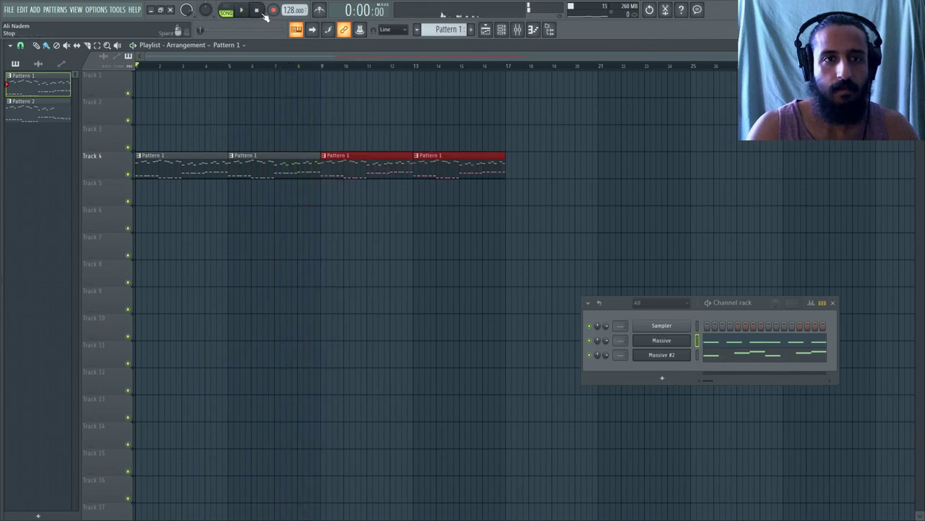
Create a new pattern named CHORD LAYER and place its clip on Track 3 spanning bar 9 to bar 17.
left_click(473, 29)
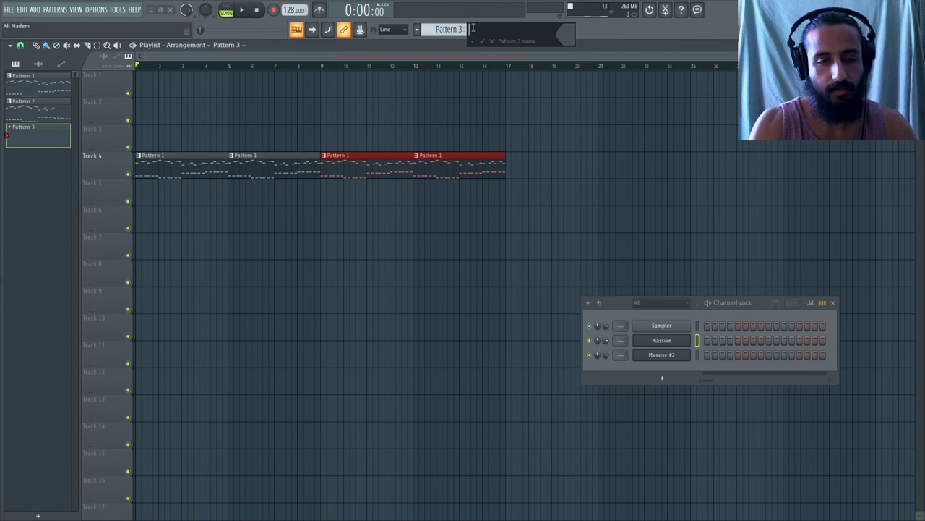
type("CHORD LAYER")
key("Return")
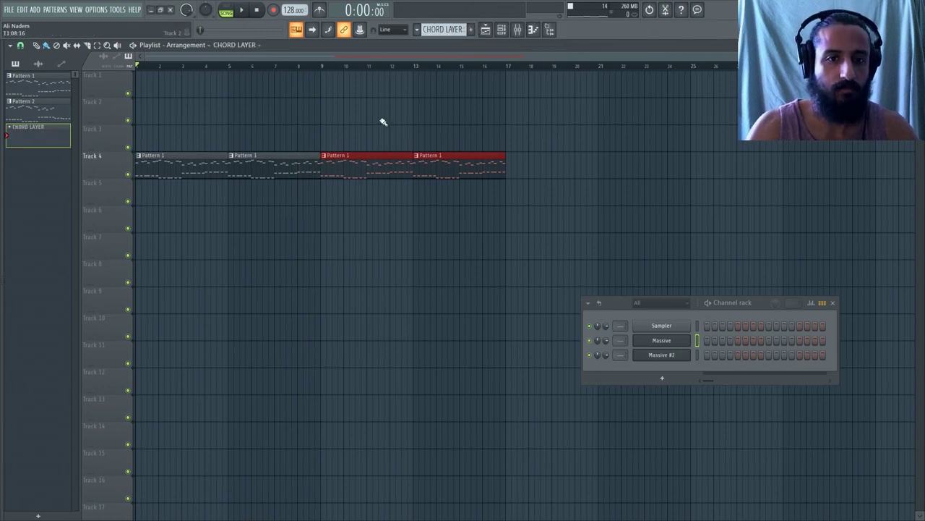
left_click(339, 140)
left_click_drag(341, 139, 506, 139)
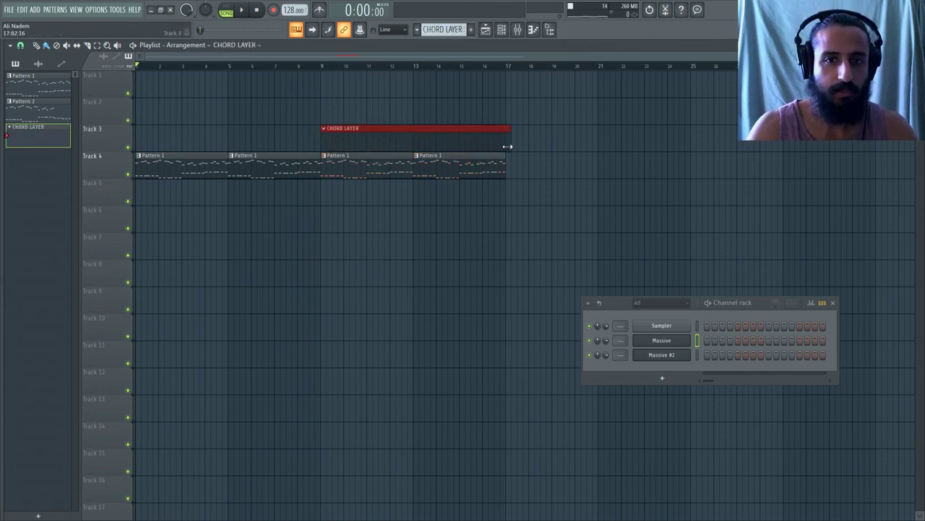
left_click(513, 148)
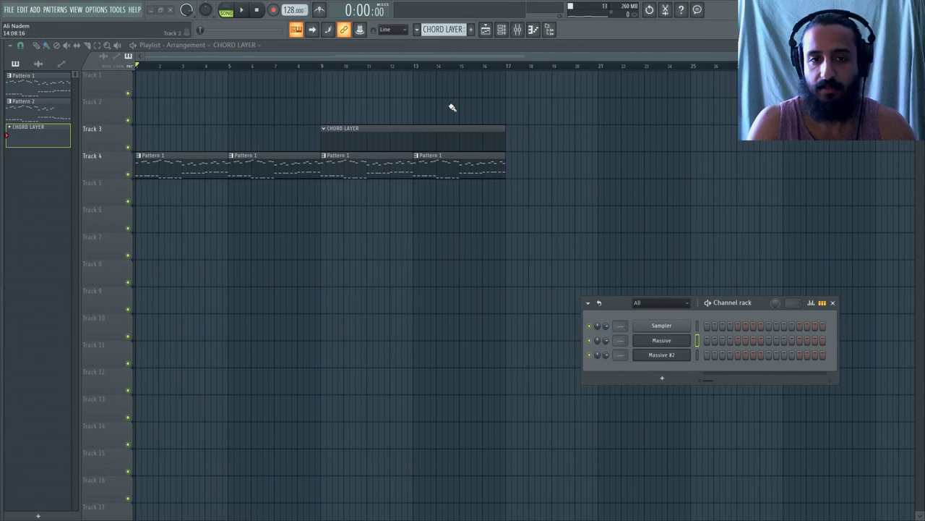
Add an Omnisphere instrument channel to the project.
left_click(34, 10)
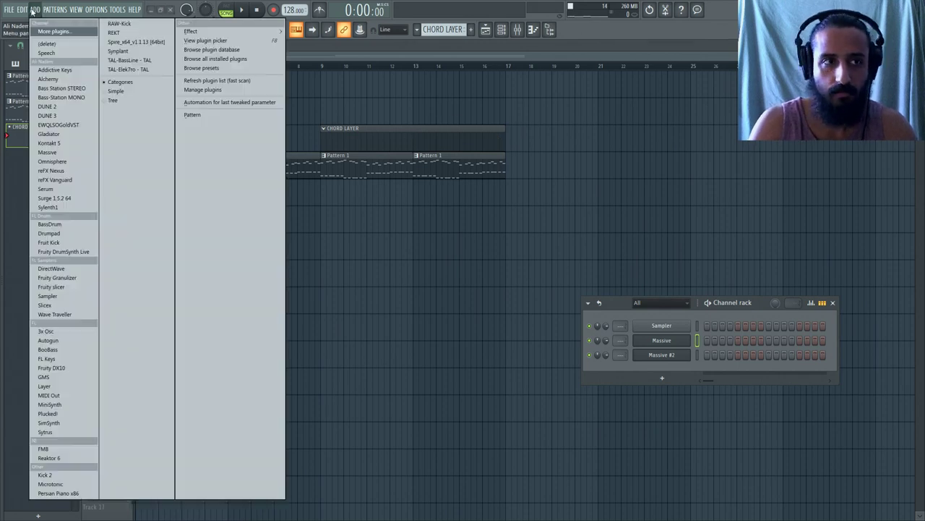
left_click(34, 11)
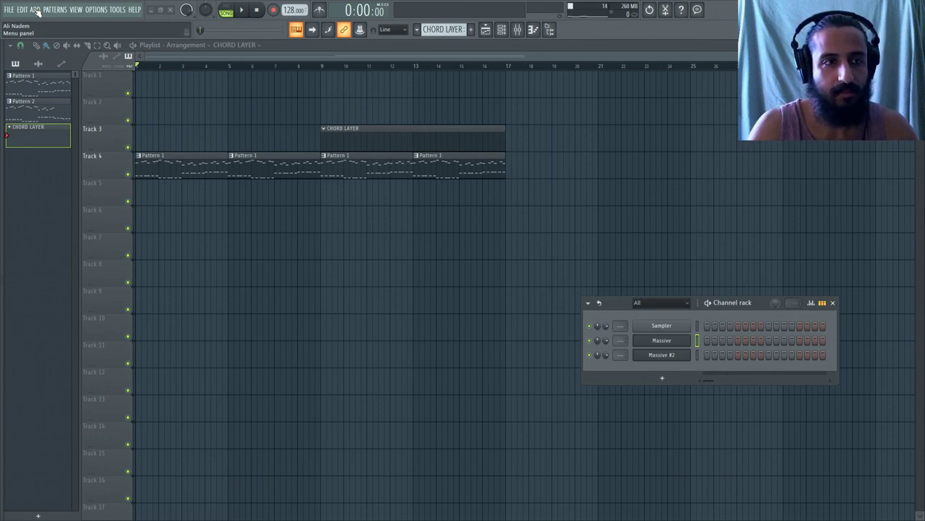
left_click(35, 11)
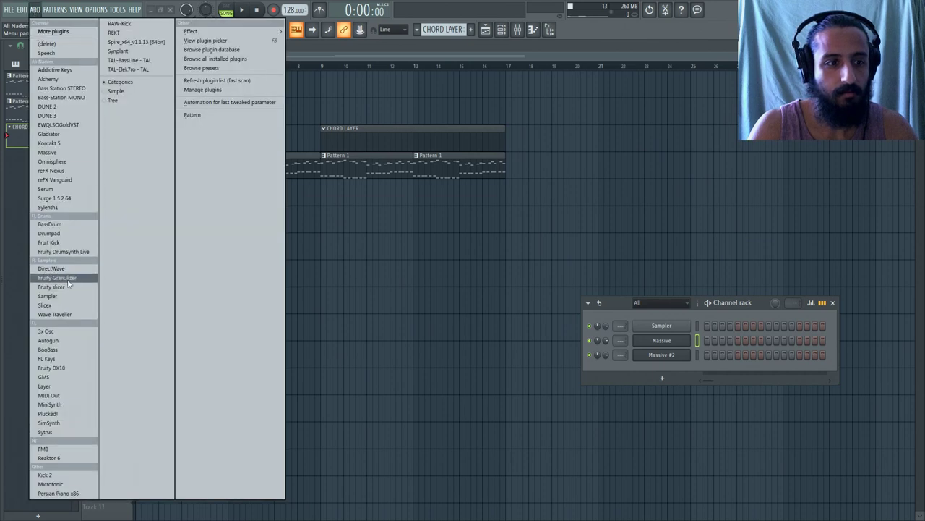
left_click(52, 162)
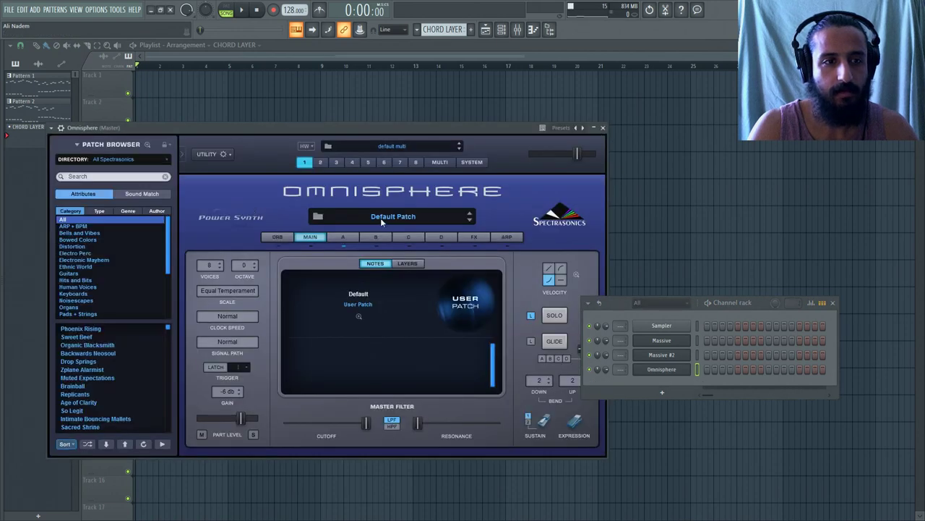
Search Omnisphere's patches for CHOIR, narrow them to Human Voices and Classical Choir, load Choir Full Ahs, and close the plugin window.
left_click(380, 218)
left_click(510, 169)
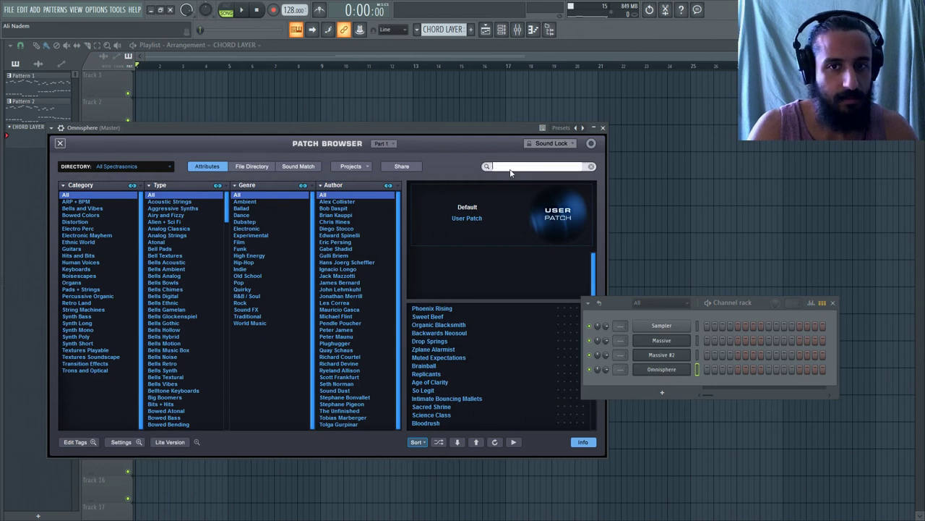
type("CHOIR")
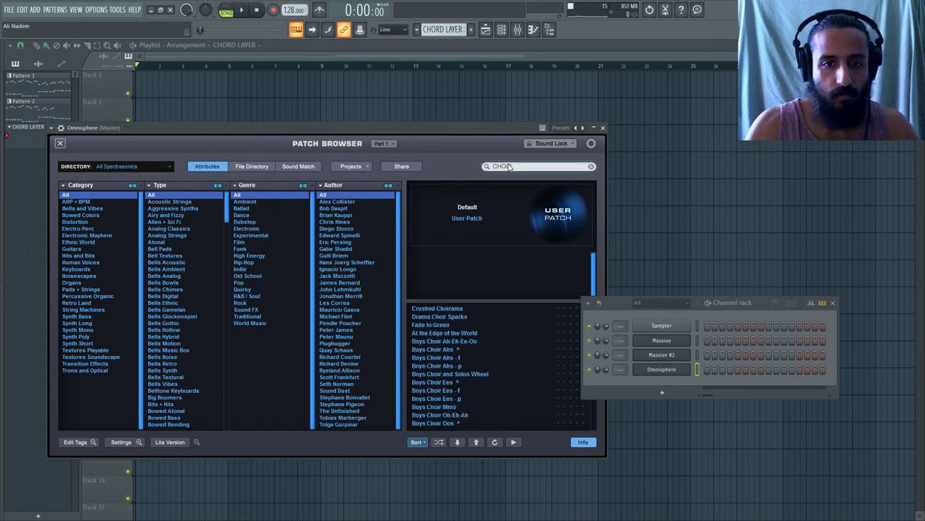
left_click(81, 261)
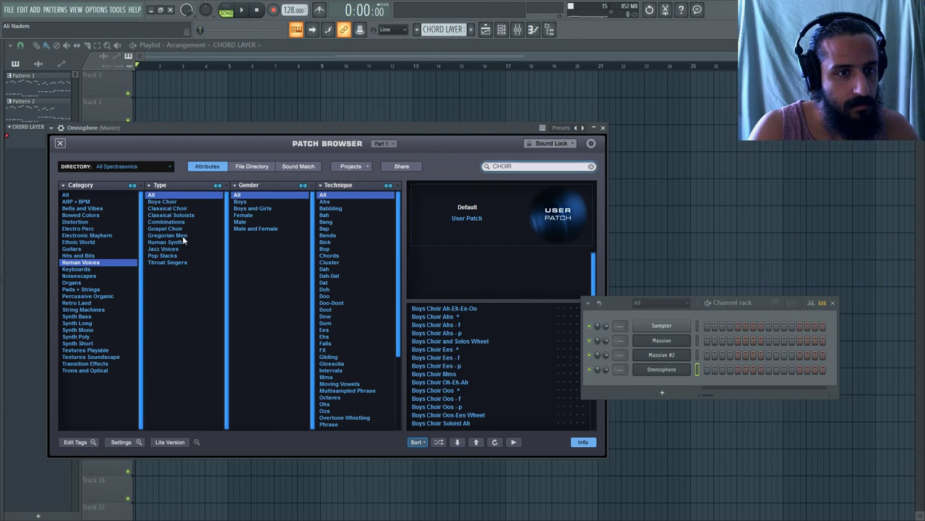
left_click(166, 207)
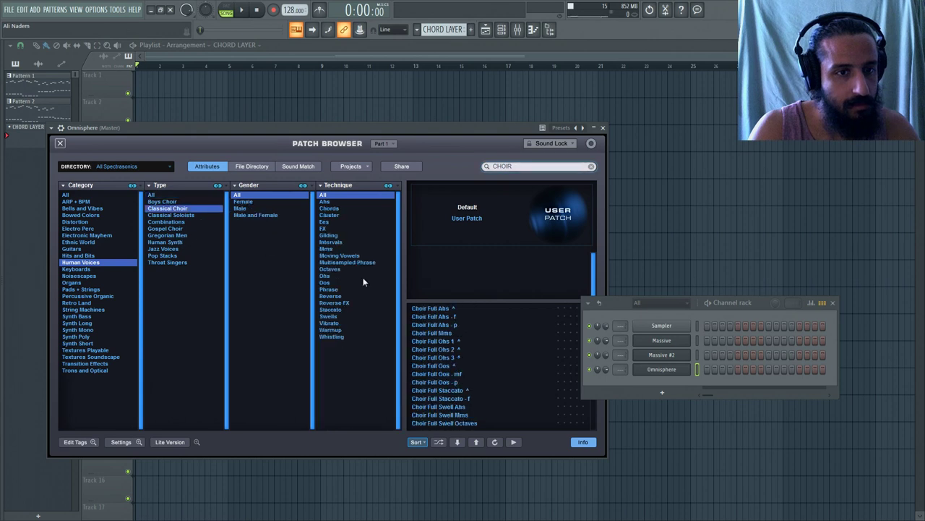
left_click(432, 310)
right_click(677, 372)
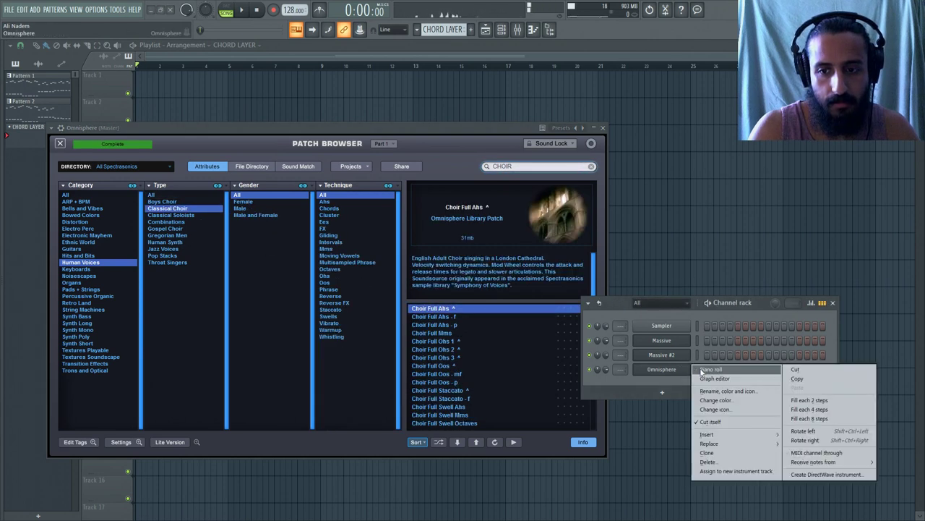
left_click(230, 164)
left_click(60, 141)
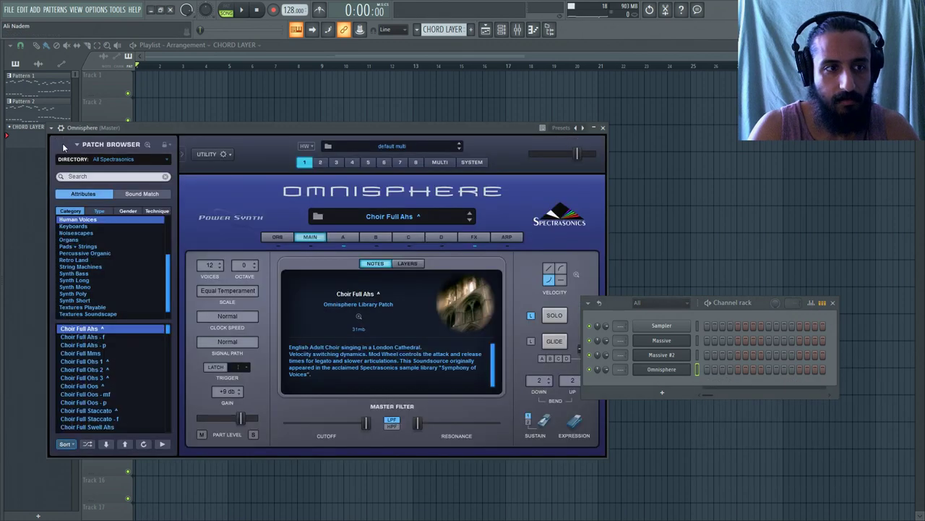
left_click(358, 47)
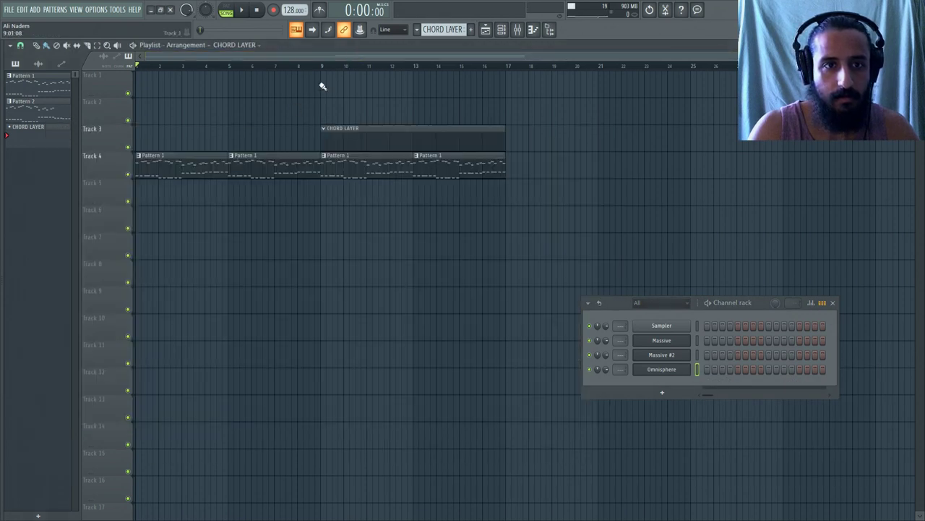
Open Omnisphere's piano roll and place a one-bar C#3 note in bar 1, checking it against the arrangement.
right_click(664, 372)
left_click(713, 377)
scroll(69, 193, "down", 1)
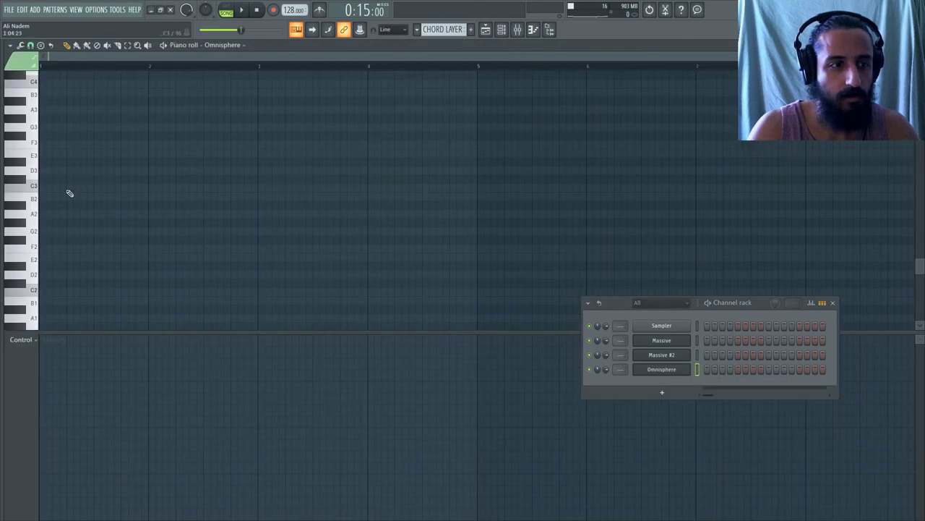
scroll(45, 180, "up", 2)
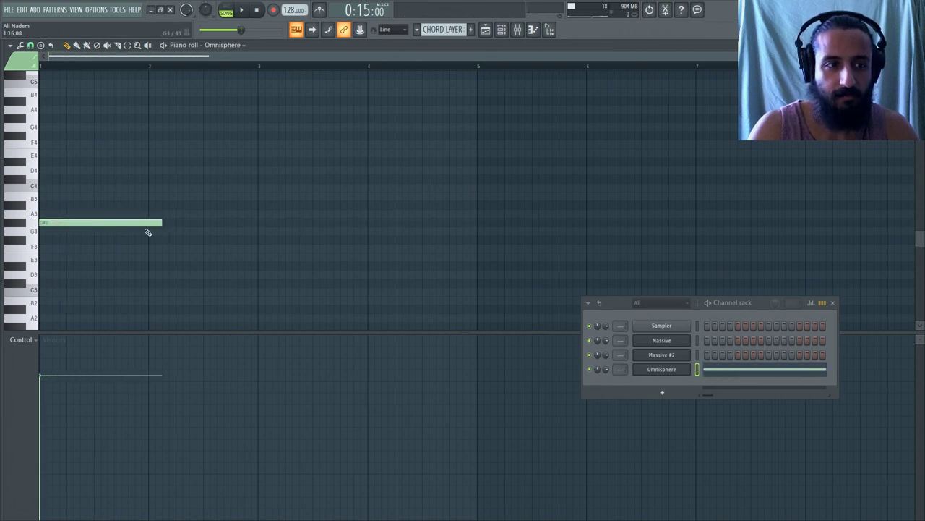
key("space")
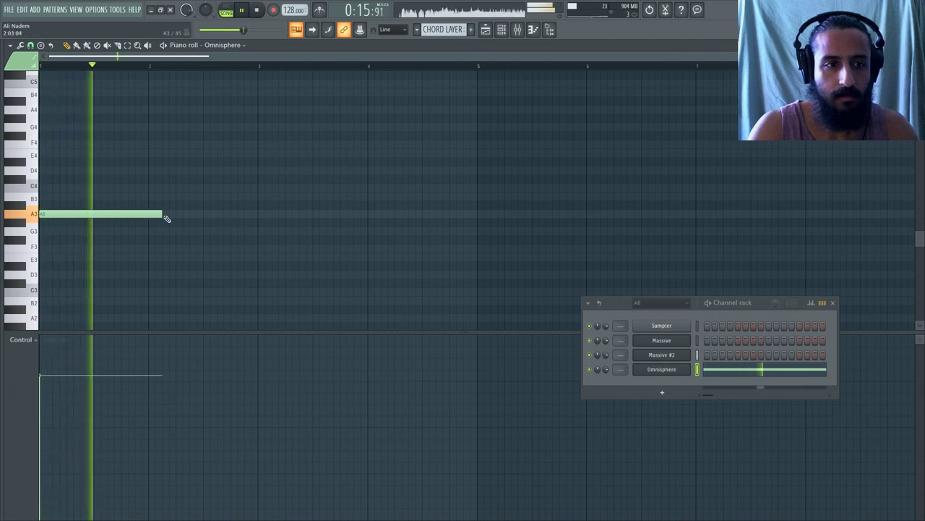
left_click_drag(162, 214, 107, 279)
key("space")
key("space")
key("space")
key("space")
key("space")
key("space")
Add a one-bar note in bar 2 and set its pitch to F#3 while auditioning the arrangement.
left_click(153, 268)
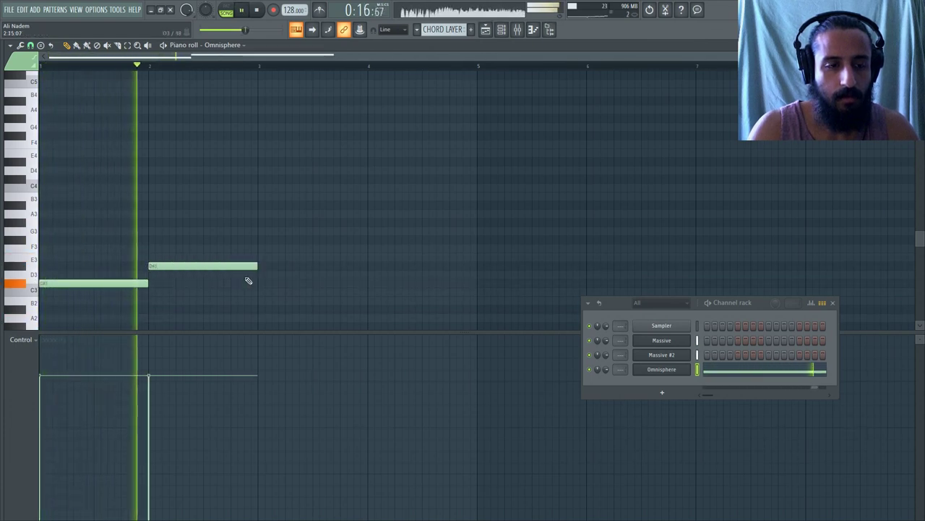
scroll(201, 219, "down", 3)
key("space")
key("space")
left_click_drag(186, 187, 186, 157)
key("space")
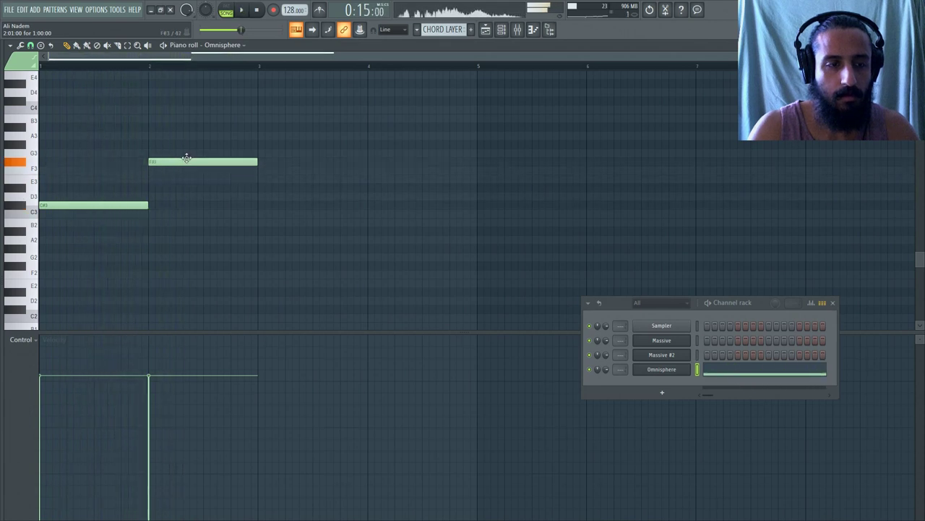
Raise both choir notes by one octave and play the arrangement.
key("ctrl+a")
key("ctrl+Up")
key("space")
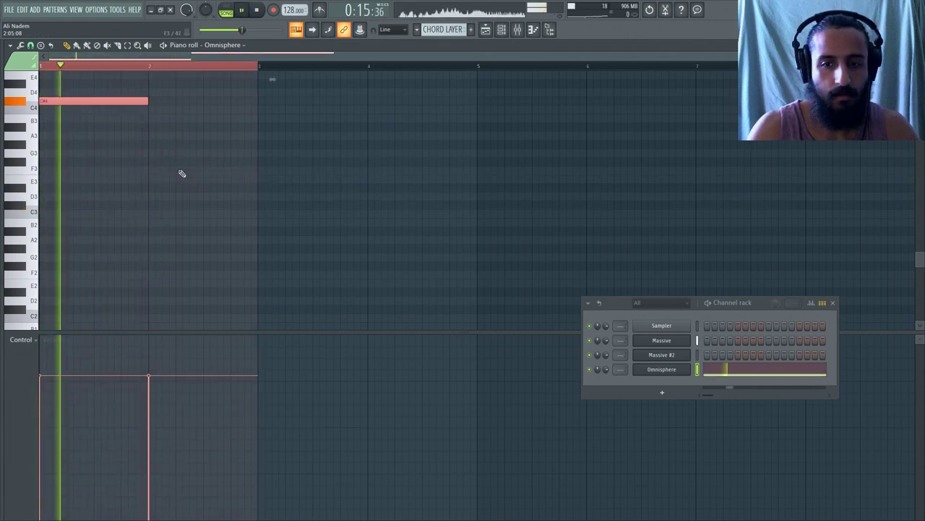
Lower Omnisphere's master output level and return to its notes.
left_click(657, 369)
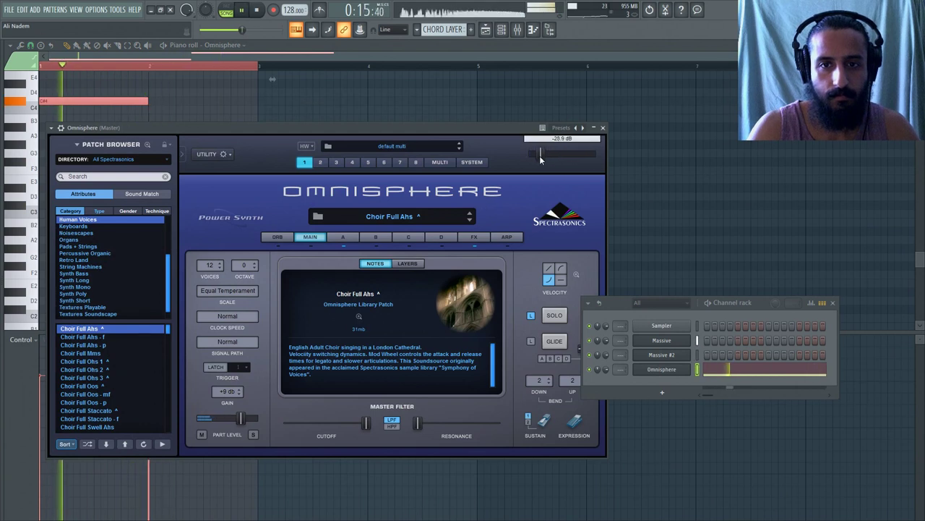
left_click(434, 61)
scroll(217, 144, "up", 1)
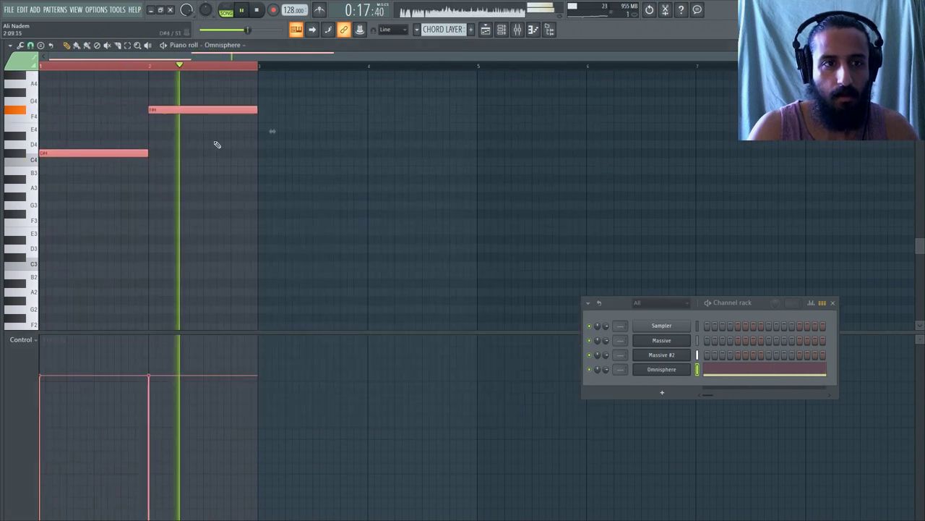
Play from bar 2 and add a one-bar choir note in bar 3 at A#3.
left_click(151, 67)
scroll(215, 147, "up", 1)
left_click(260, 197)
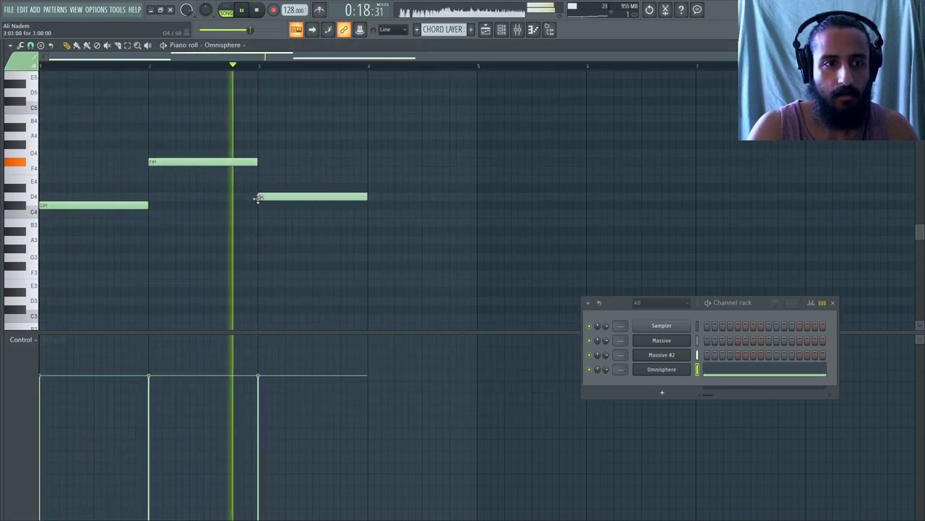
key("space")
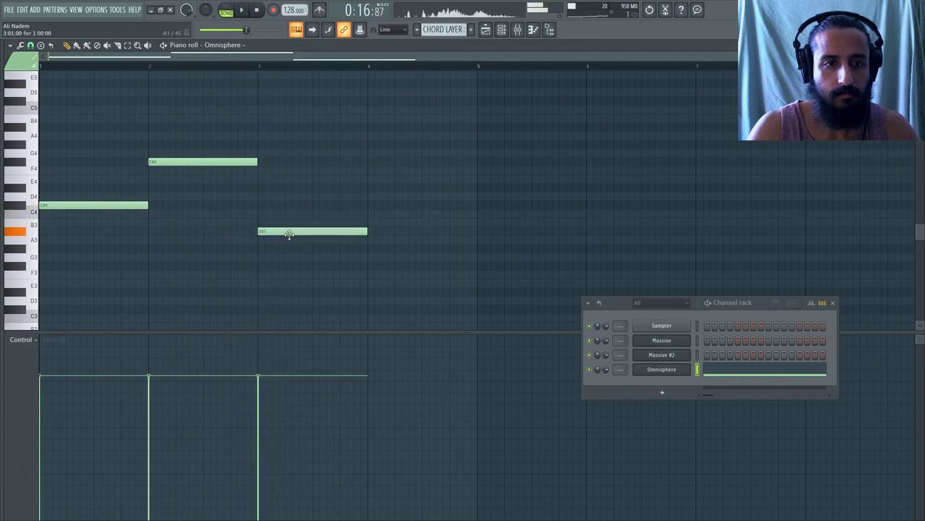
Open the Massive notes of Pattern 1 and listen to the low line from bar 3 for its root notes.
left_click(486, 30)
double_click(370, 163)
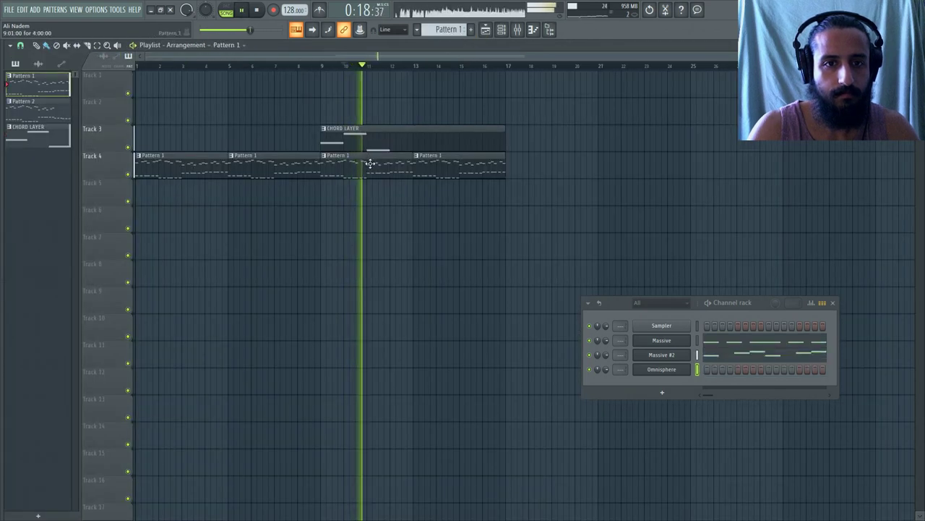
scroll(363, 167, "down", 2)
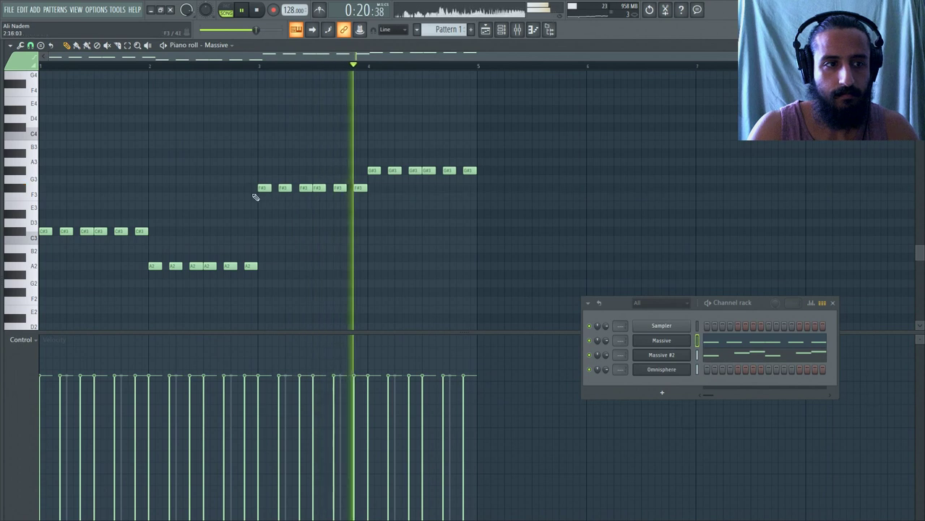
left_click(262, 64)
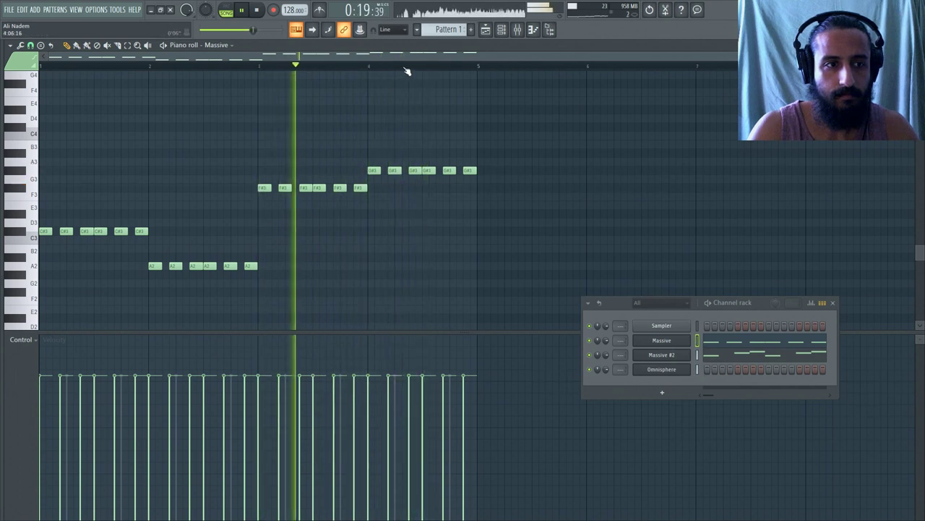
key("space")
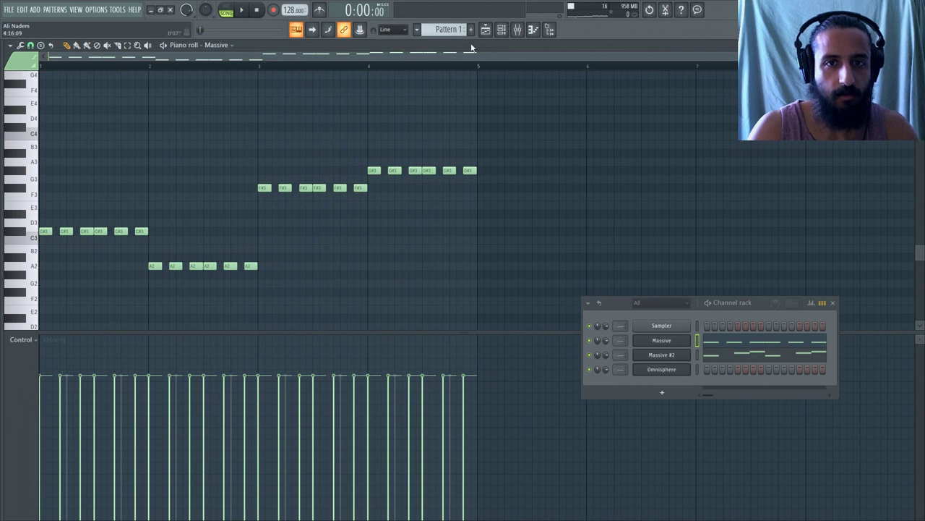
Return to CHORD LAYER's Omnisphere notes, set the bar 3 note to F#3, and add a one-bar G#3 note in bar 4.
left_click(485, 30)
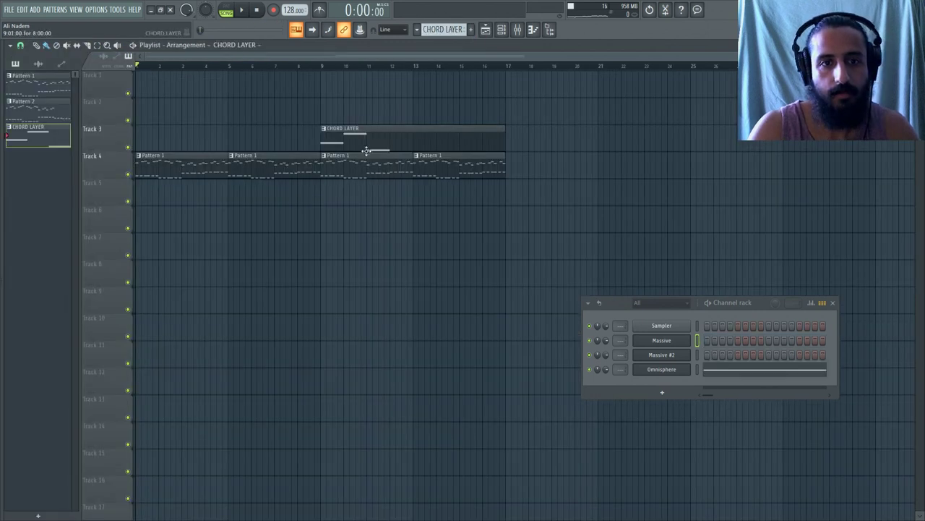
double_click(366, 144)
key("space")
left_click(253, 72)
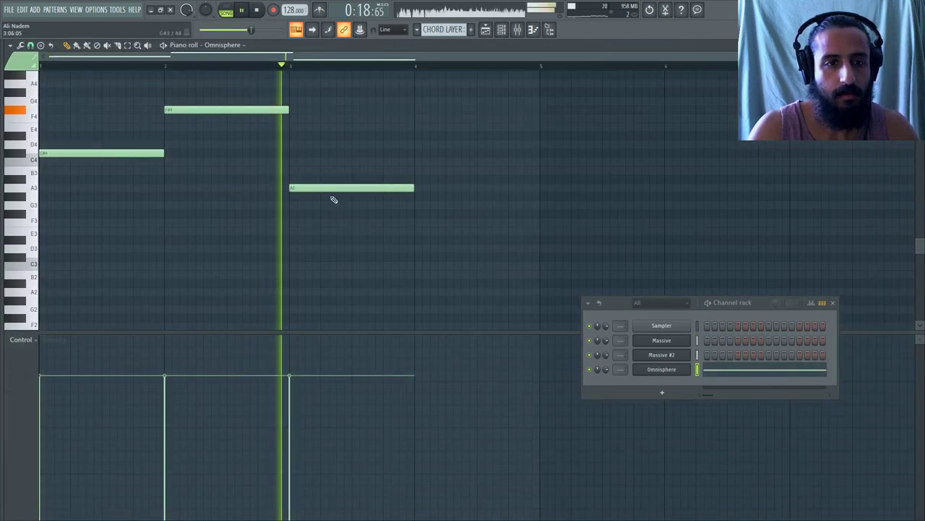
key("space")
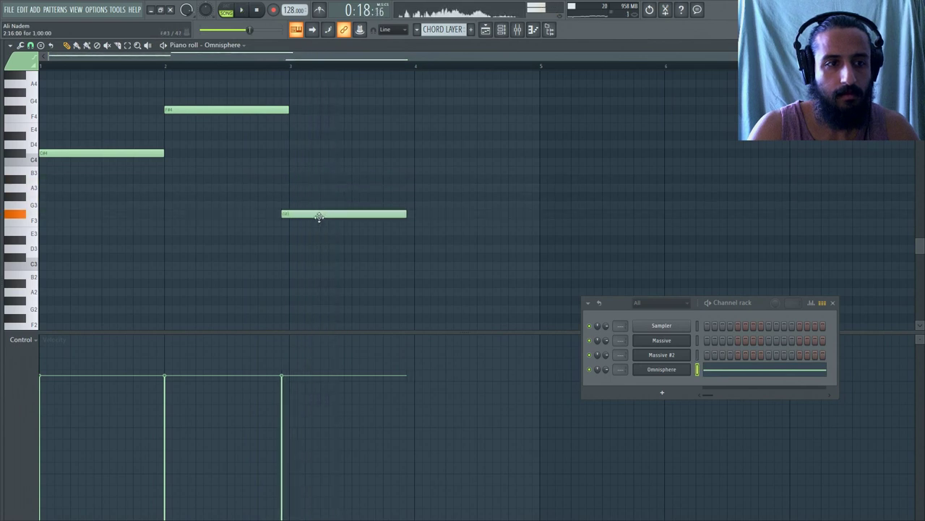
left_click_drag(319, 217, 327, 216)
key("space")
left_click(416, 195)
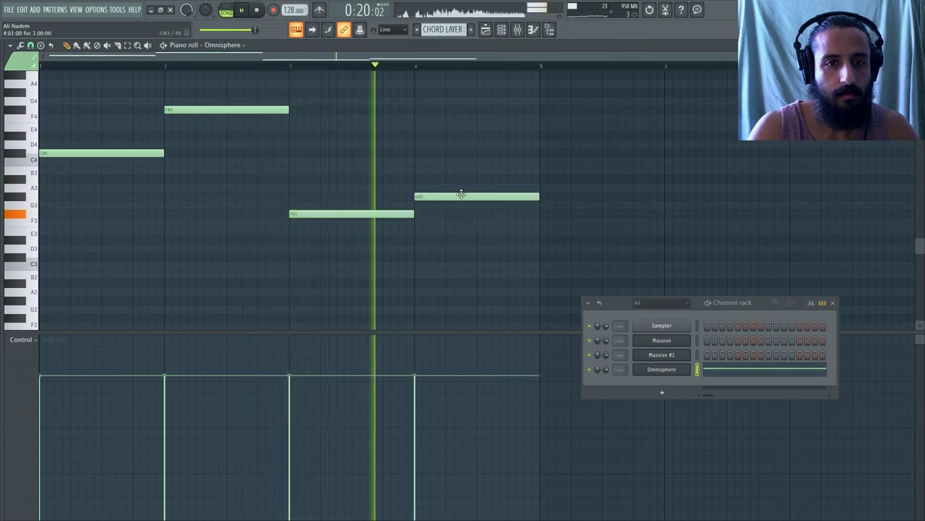
Lower the choir notes in bars 1 and 2 by one octave, to C#3 and F#3, and listen from the start.
key("space")
key("space")
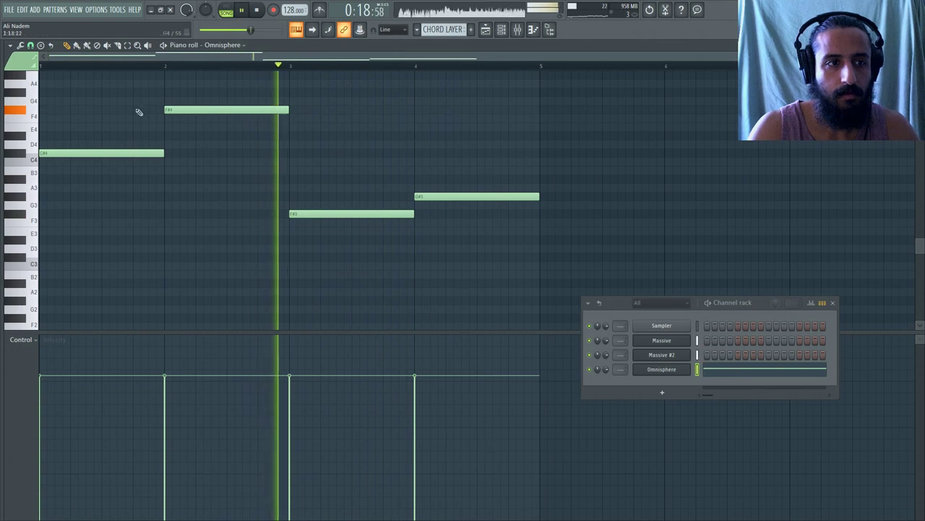
left_click_drag(224, 95, 58, 207)
key("ctrl+Down")
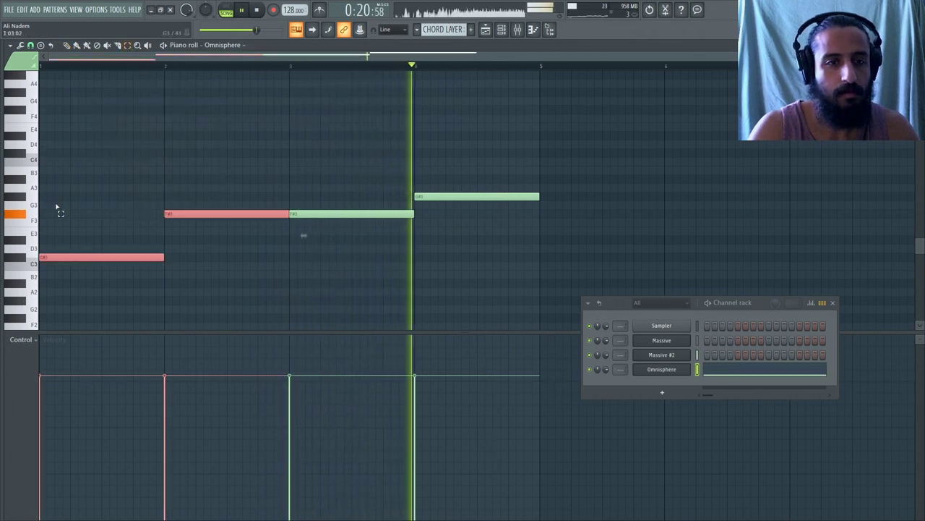
left_click(50, 67)
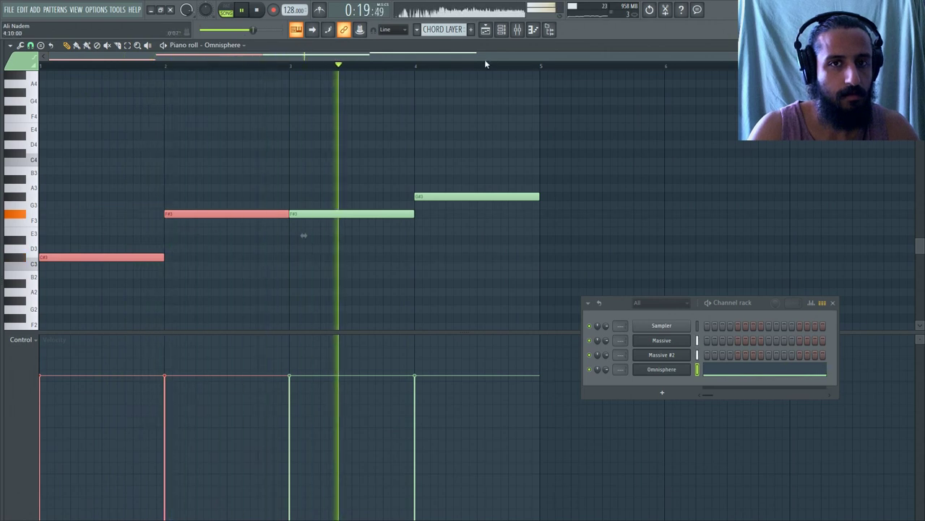
Open the Massive notes of Pattern 1, check the root note of the low line in bar 2, and return to the playlist.
left_click(486, 29)
double_click(380, 158)
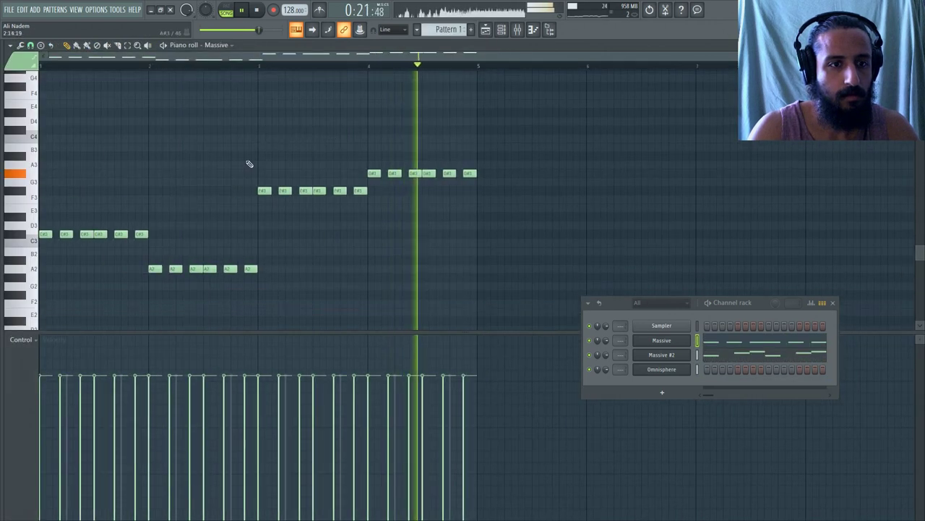
key("space")
left_click(485, 31)
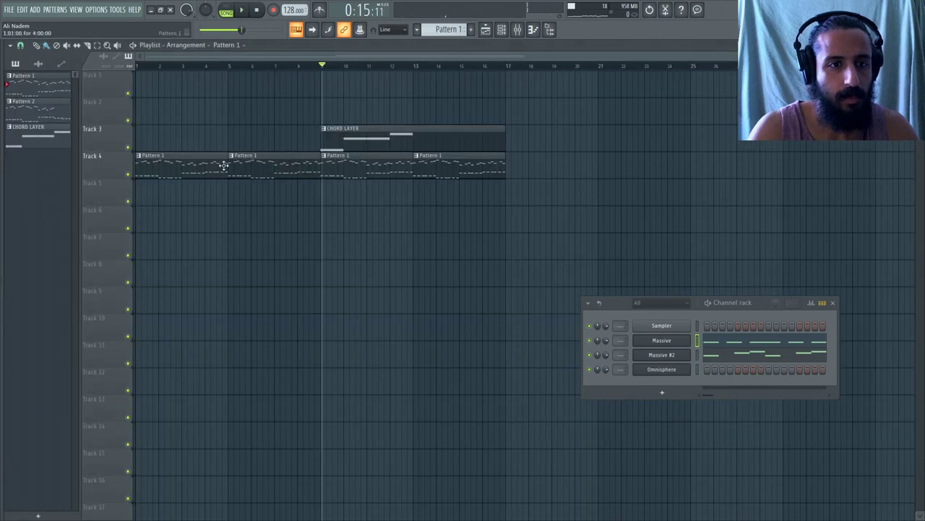
Open CHORD LAYER's Omnisphere notes, set the bar 2 note to A3, and listen to the result.
double_click(350, 150)
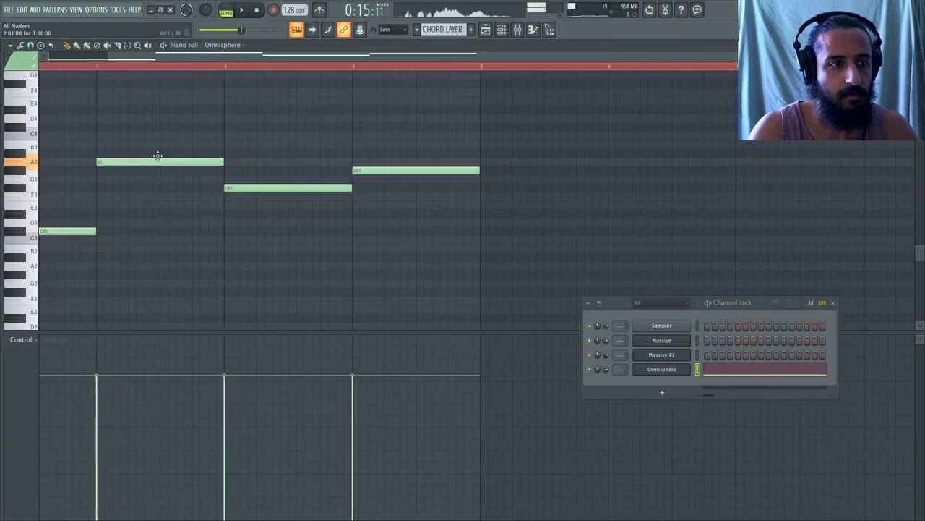
scroll(152, 161, "down", 2)
scroll(87, 167, "up", 3)
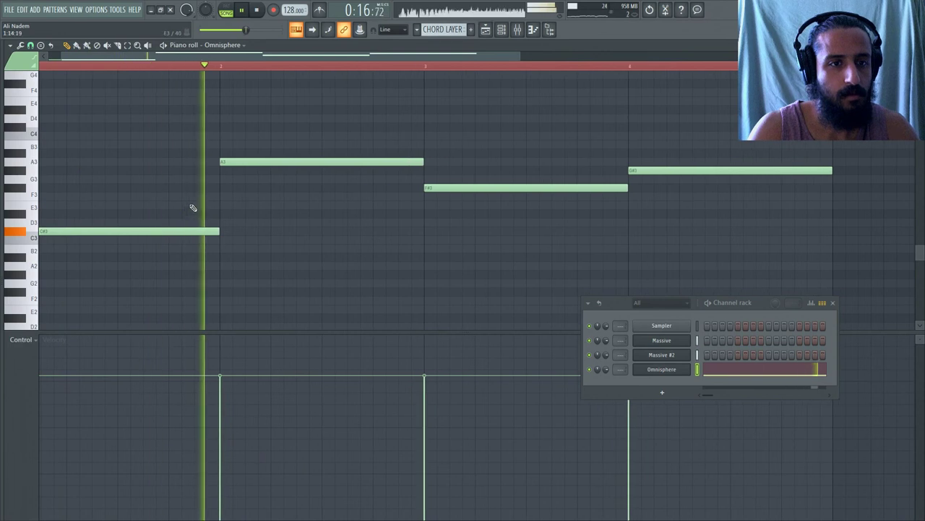
scroll(202, 192, "down", 1)
scroll(203, 192, "down", 2)
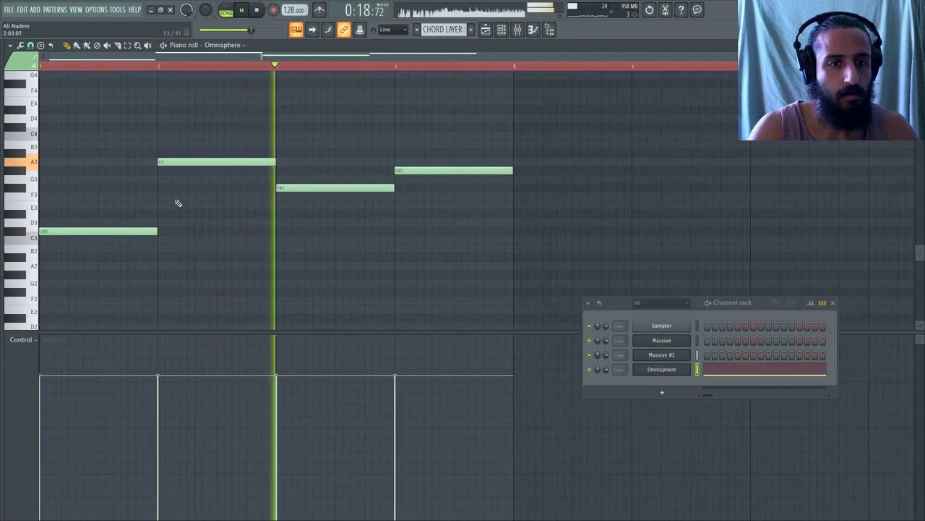
key("space")
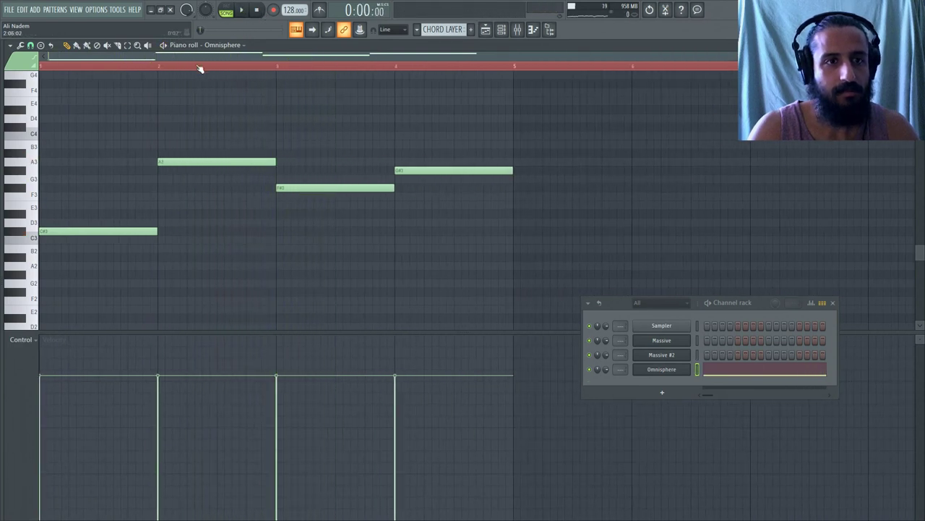
Add a one-bar G#3 note above the root in bar 1 and play the pattern on its own.
left_click(116, 119)
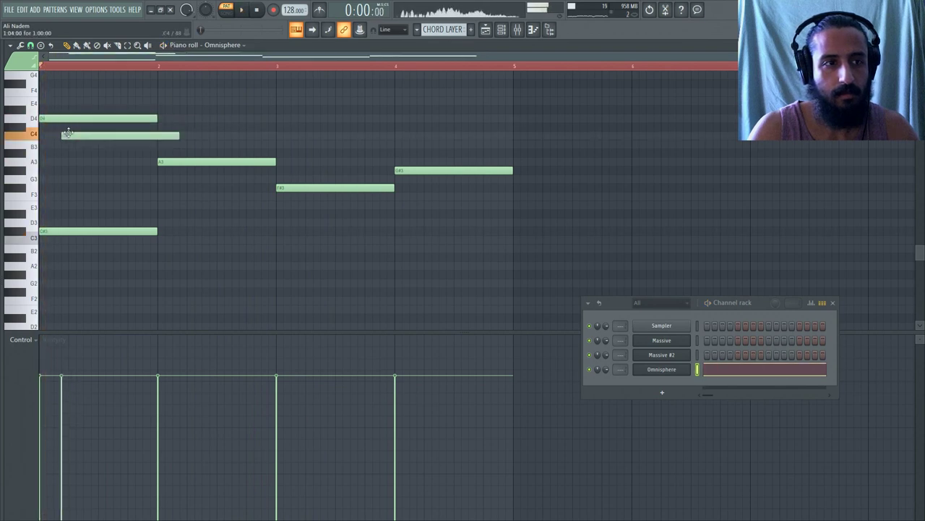
left_click_drag(68, 132, 59, 171)
key("space")
key("space")
scroll(140, 159, "up", 3)
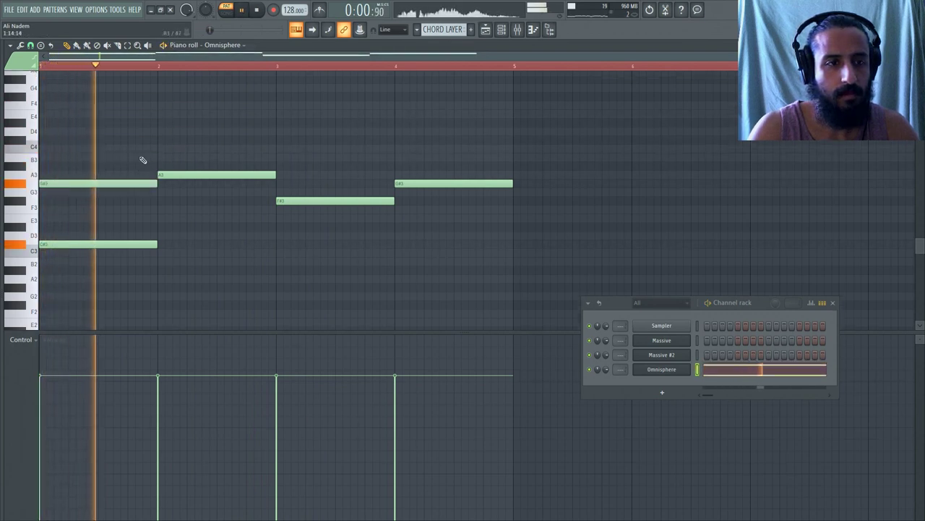
Add one-bar upper chord notes at C#4 in bar 2, A3 in bar 3 and C4 in bar 4.
left_click(161, 153)
mouse_move(196, 154)
left_mouse_down()
mouse_move(195, 145)
mouse_move(201, 154)
left_mouse_up()
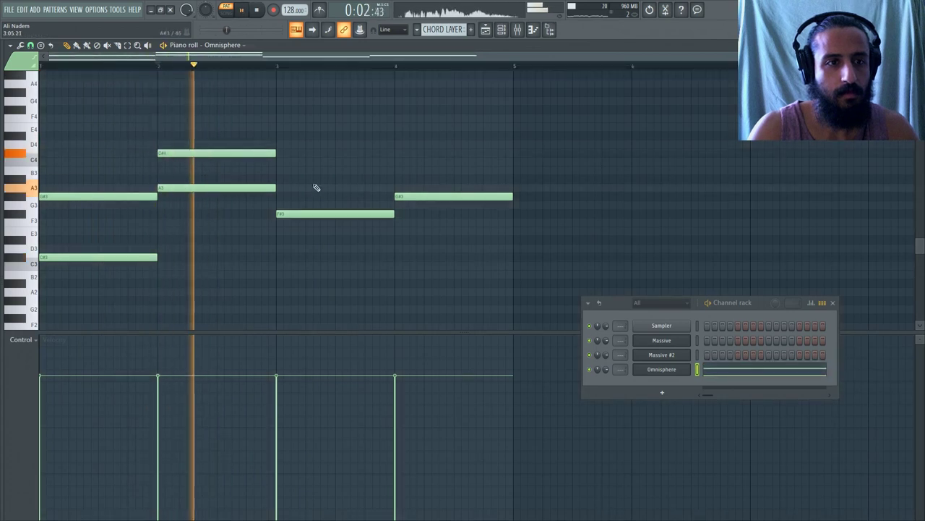
left_click(288, 171)
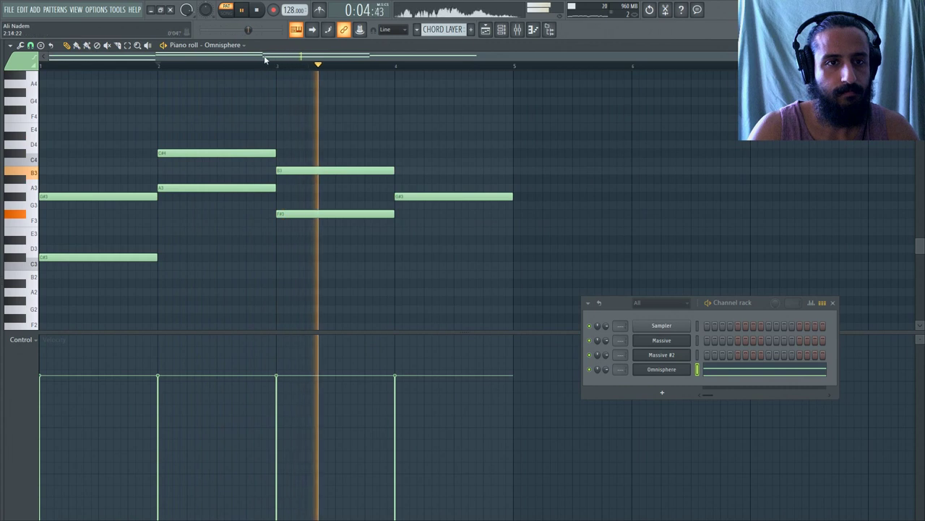
left_click_drag(299, 170, 299, 193)
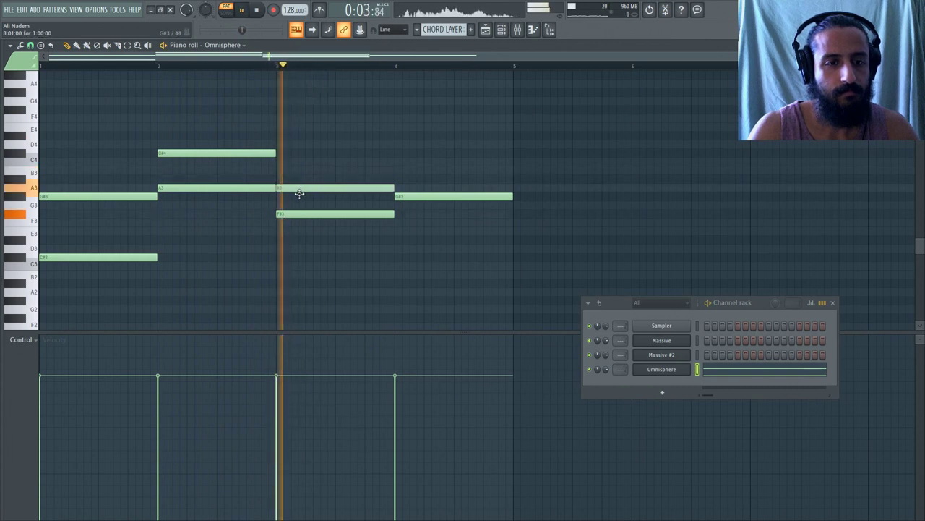
left_click(396, 162)
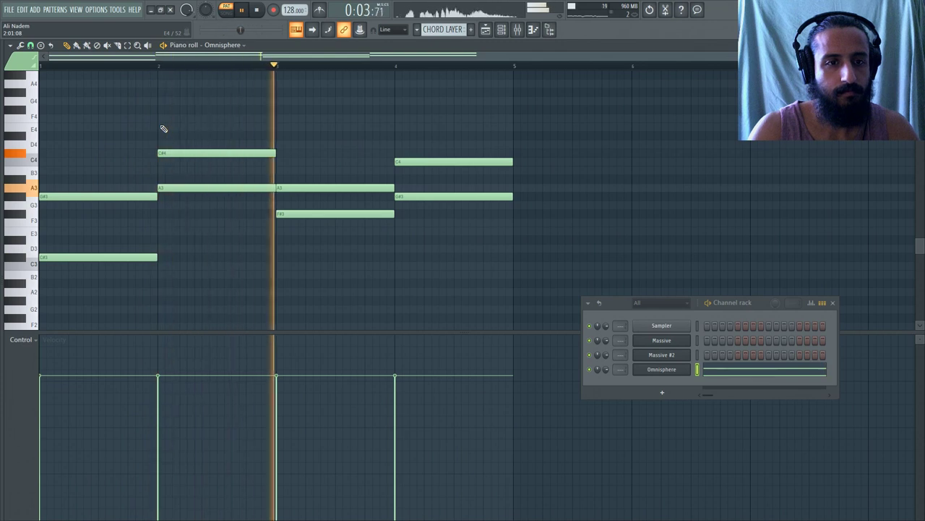
Play the arrangement in song mode from bar 9 and set Omnisphere's master output level to about -10.5 dB.
left_click(487, 31)
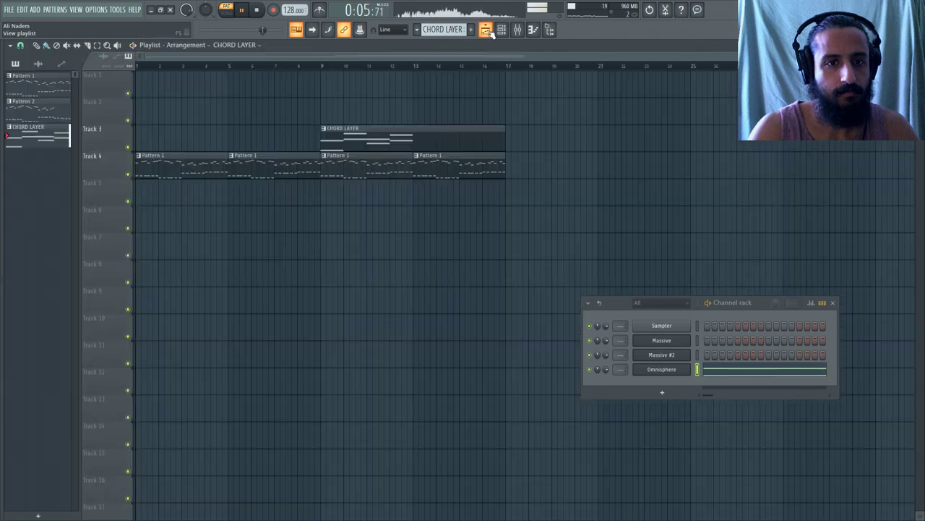
left_click(487, 31)
left_click(259, 12)
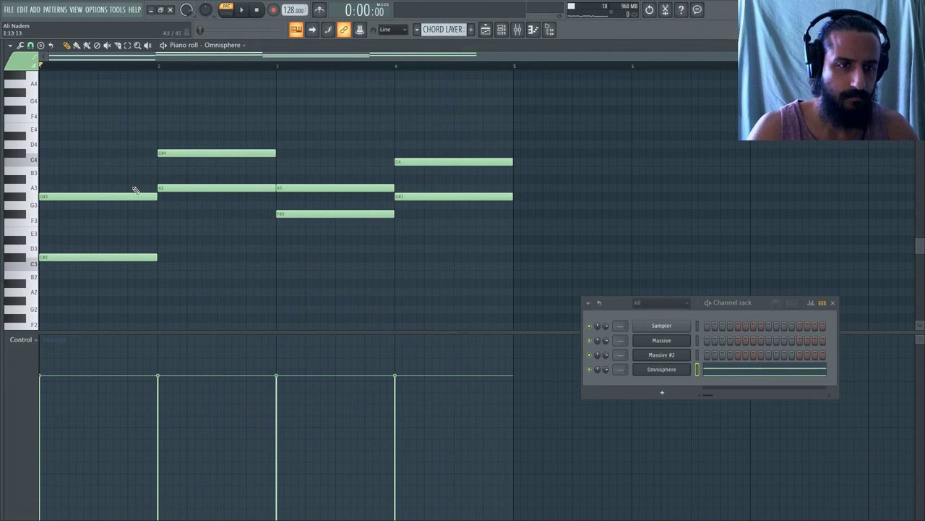
left_click(488, 31)
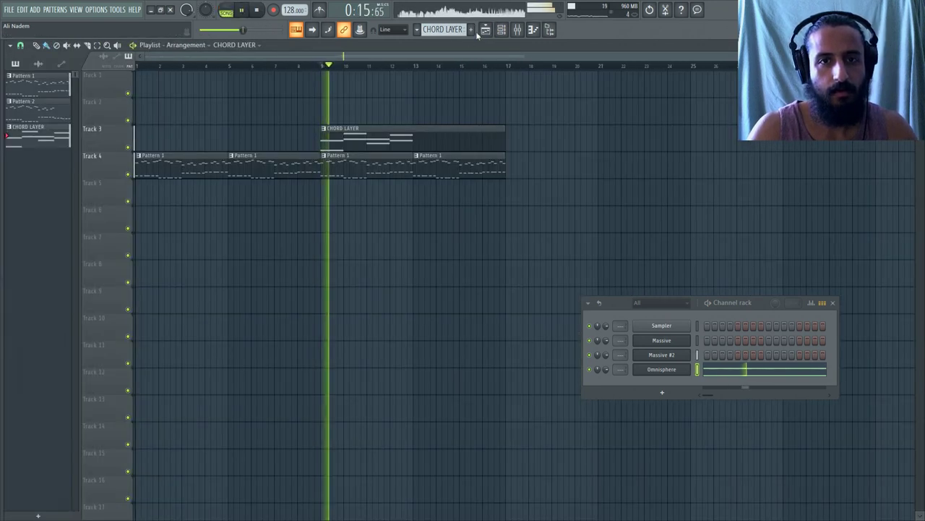
left_click(669, 372)
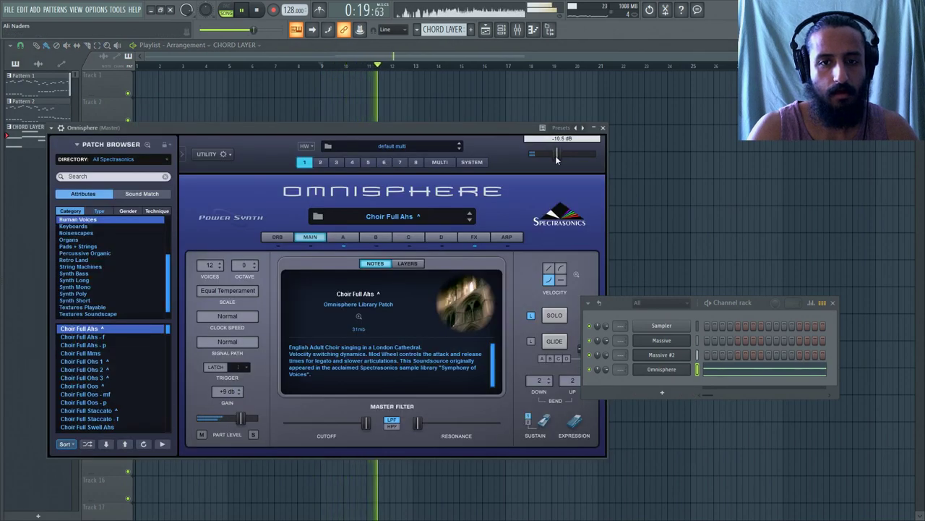
left_click(454, 59)
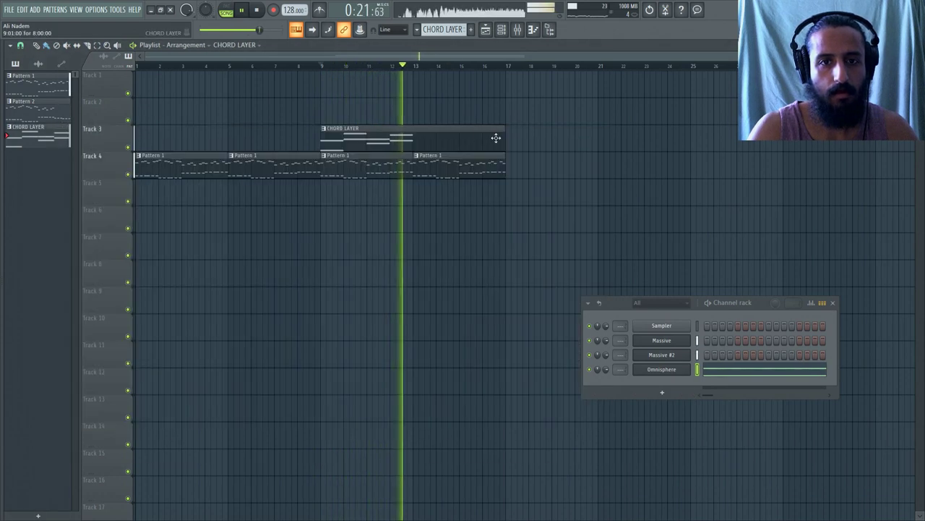
Shorten the CHORD LAYER clip to four bars and place a copy of it at bar 13.
left_click_drag(503, 138, 426, 138)
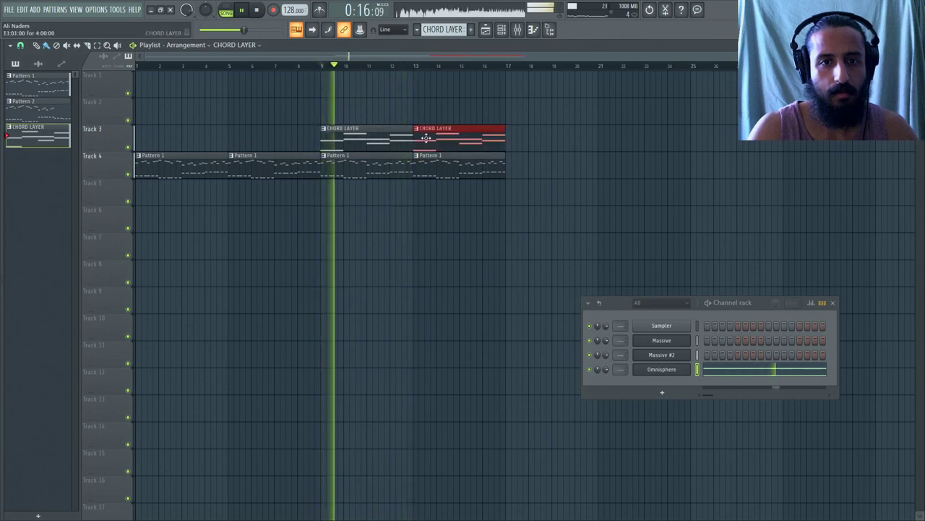
Raise CHORD LAYER's four upper notes by one octave and play the arrangement from bar 9.
double_click(427, 139)
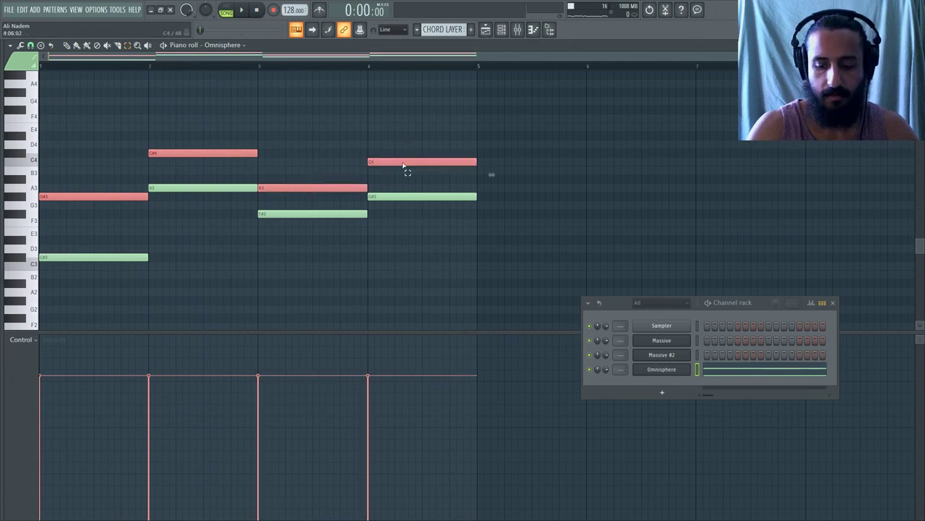
key("ctrl+Up")
key("space")
scroll(334, 182, "up", 2)
left_click(485, 30)
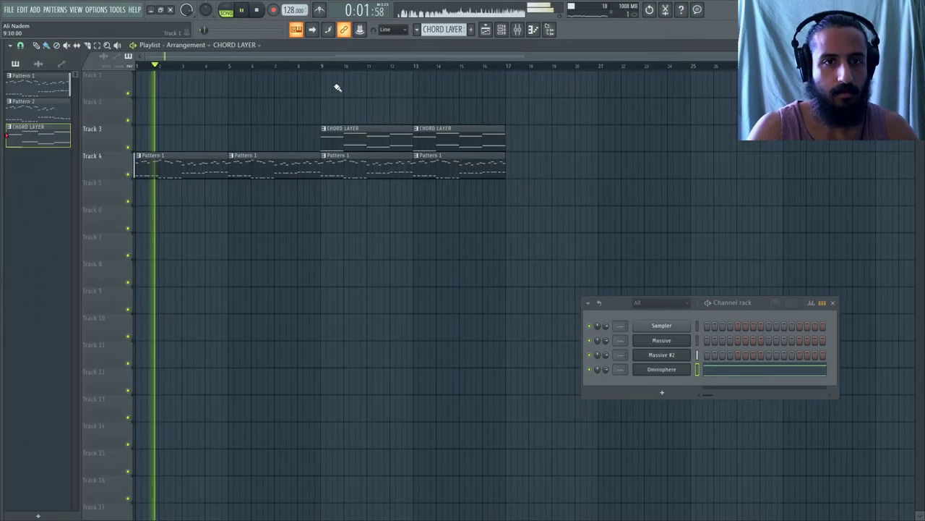
left_click(322, 66)
left_click(490, 30)
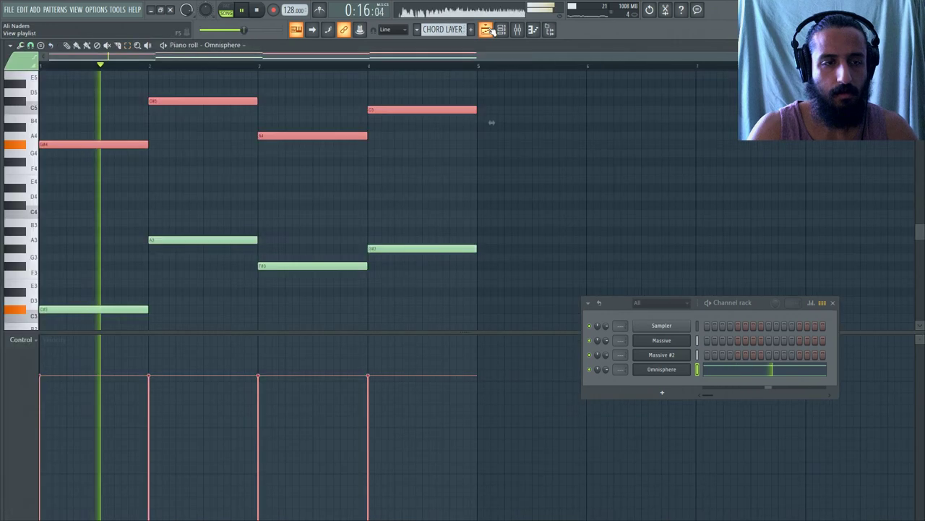
Set the upper notes of bars 3 and 4 to E5.
left_click(265, 153)
scroll(268, 171, "up", 2)
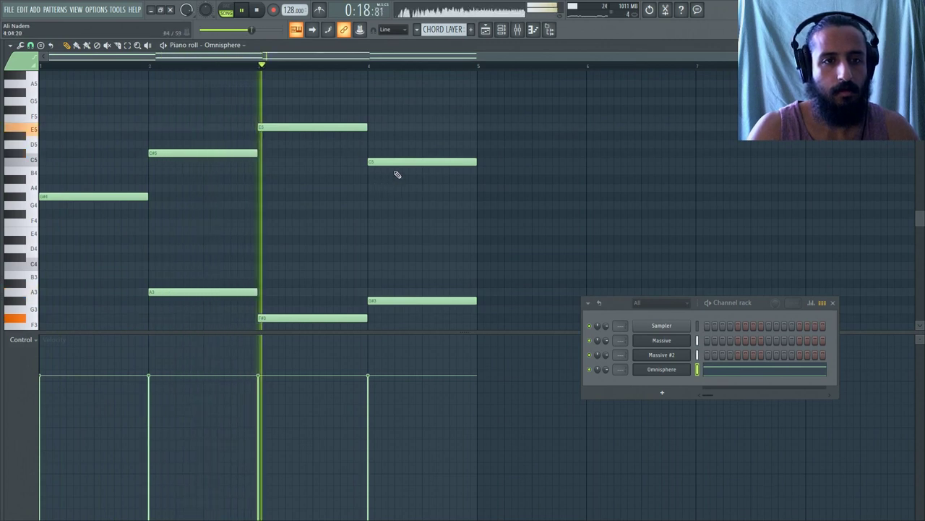
left_click_drag(393, 161, 392, 126)
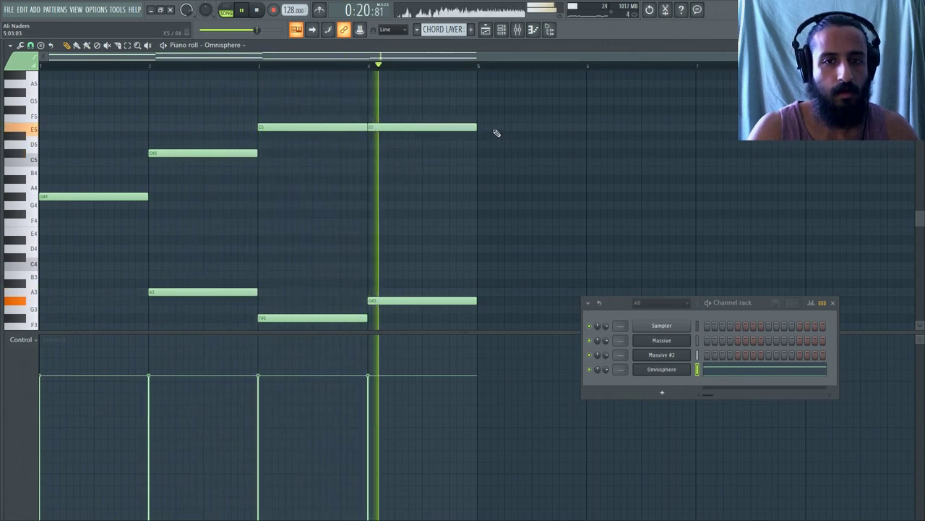
Shorten the bar 4 E5 note to half a bar, fill the rest with a D#5 note, and play from bar 9.
left_click_drag(472, 128, 423, 128)
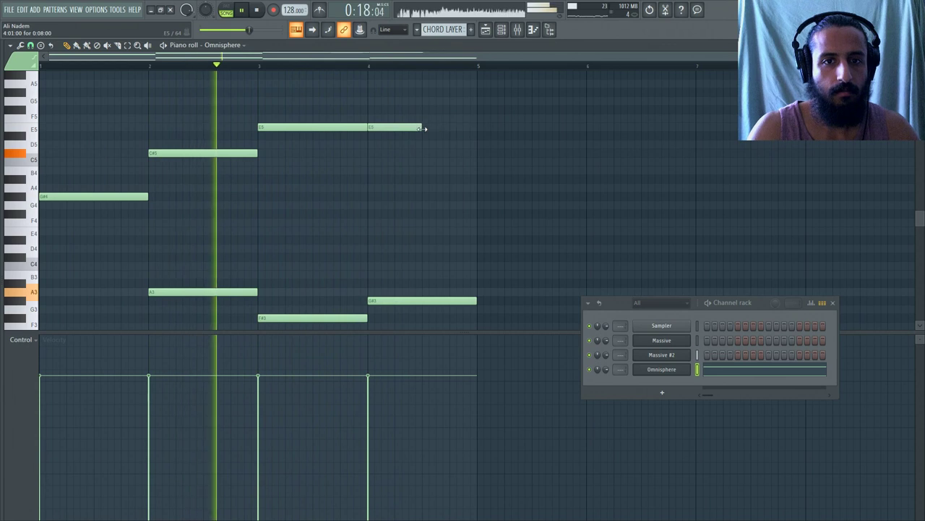
left_click(425, 136)
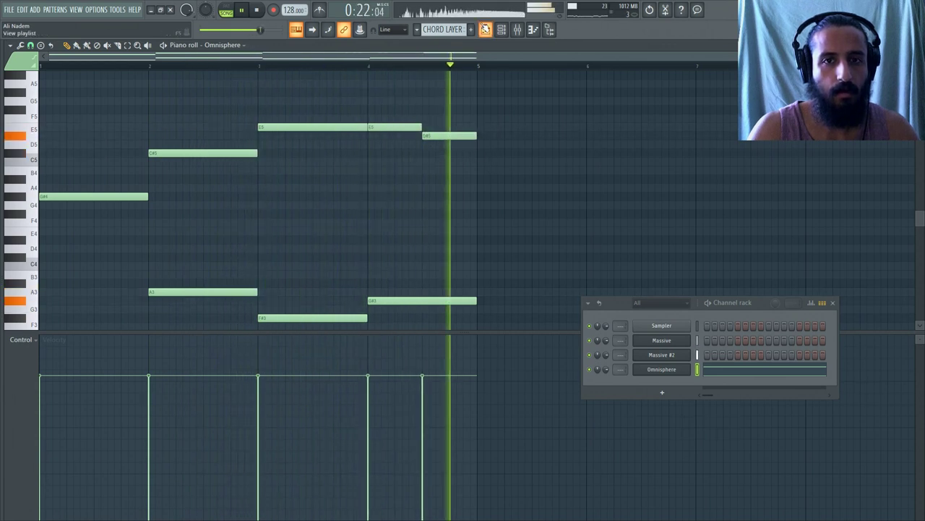
key("F5")
left_click(320, 65)
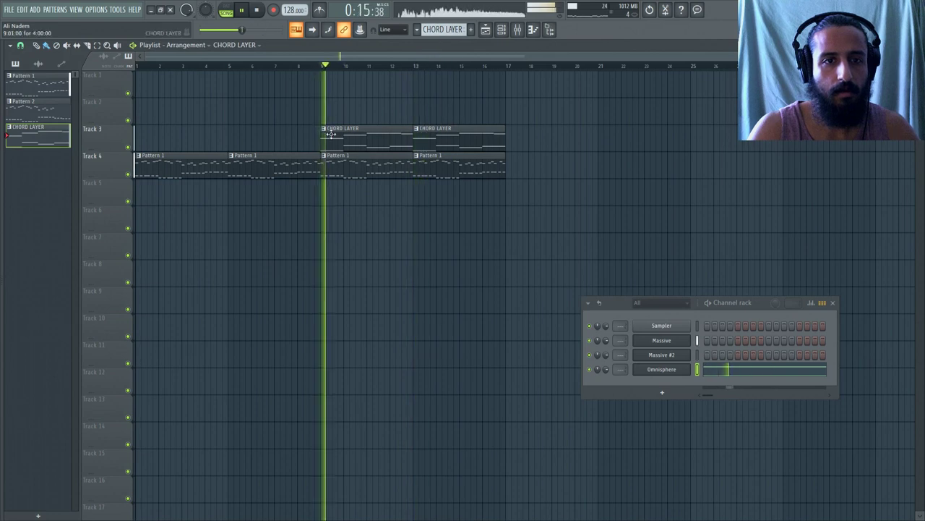
Replace the upper notes of bars 1 and 2 with a single two-bar C#5 note and listen to it.
double_click(331, 133)
key("space")
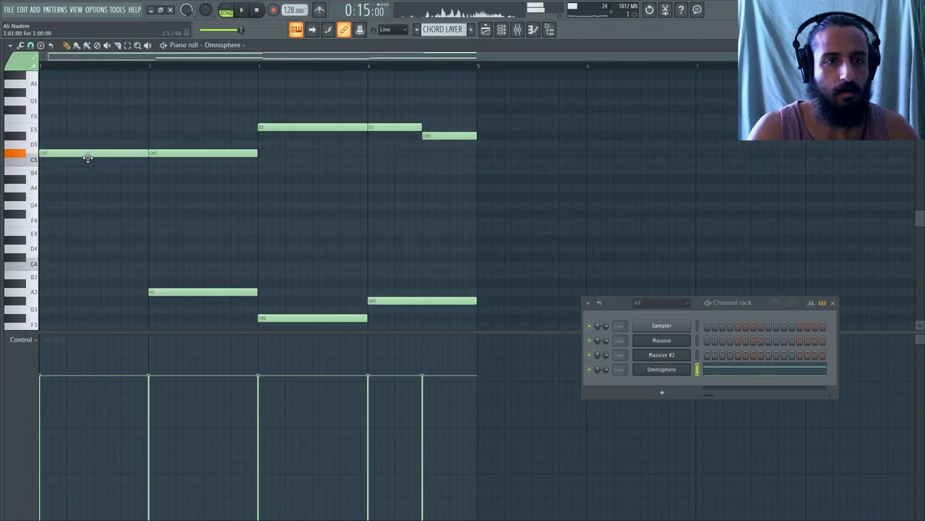
key("space")
right_click(181, 151)
key("space")
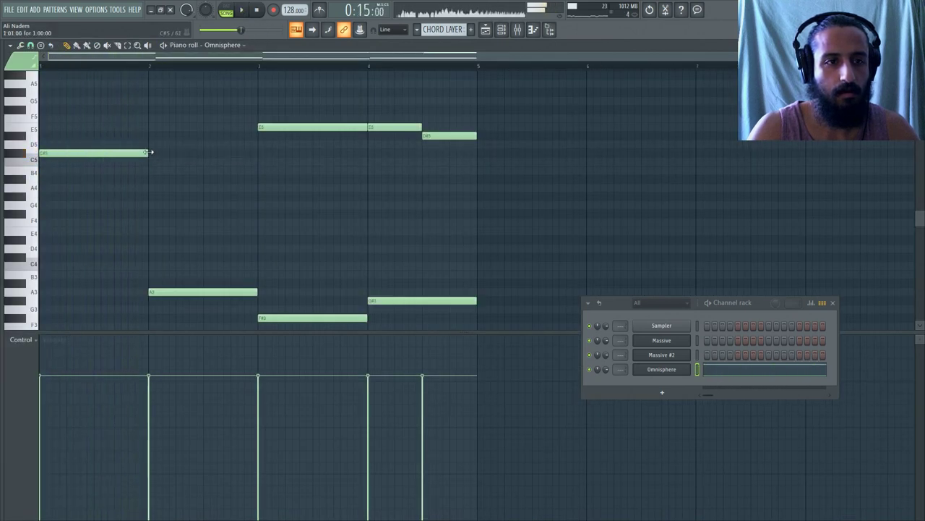
scroll(256, 149, "down", 3)
scroll(256, 151, "up", 4)
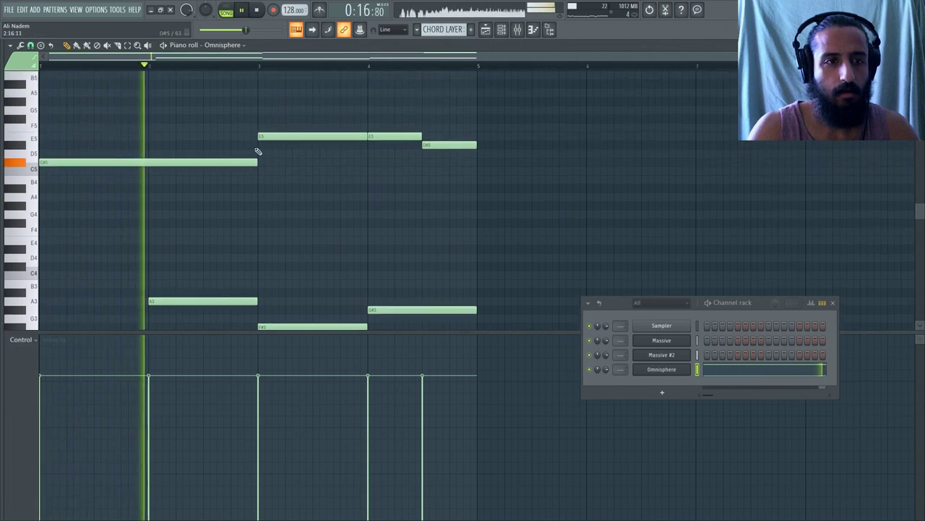
Join the two E5 notes into one note lasting one and a half bars, and remove the four low root notes.
scroll(304, 174, "up", 3)
scroll(304, 174, "down", 3)
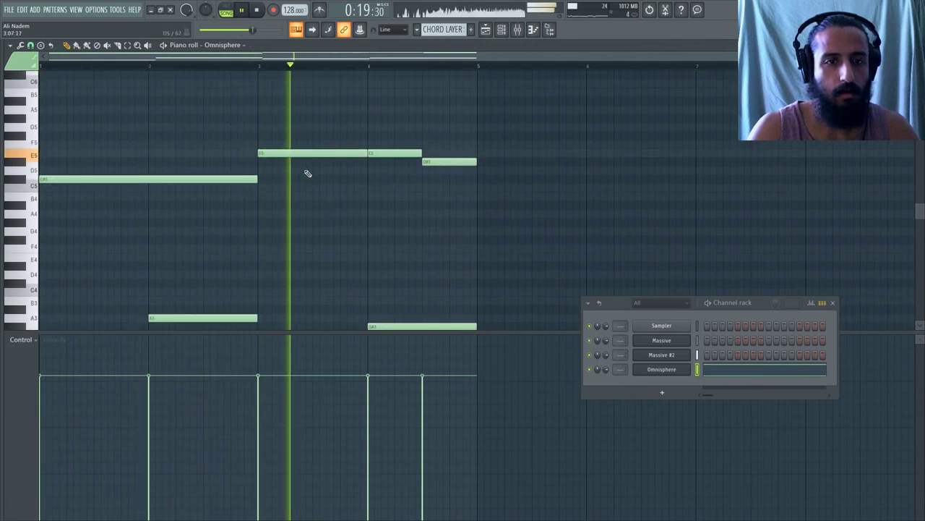
right_click(384, 154)
key("ctrl+z")
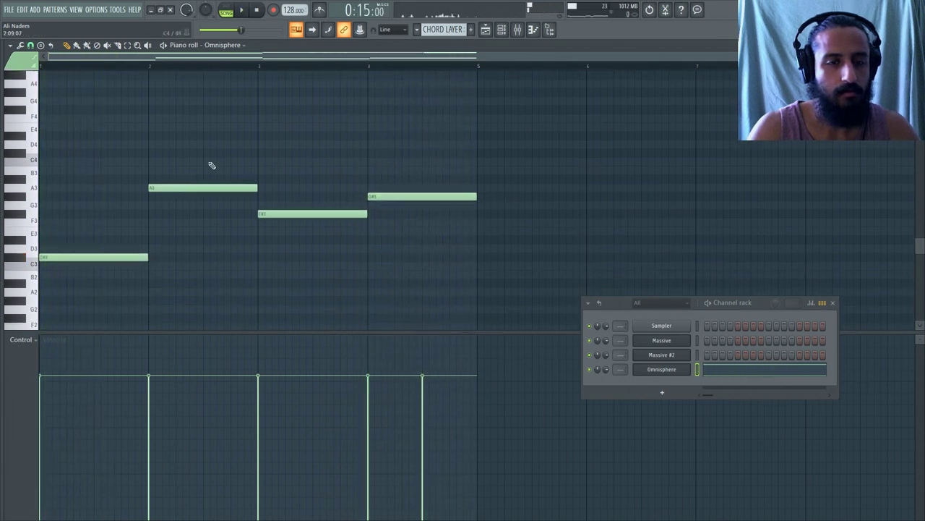
scroll(196, 165, "up", 4)
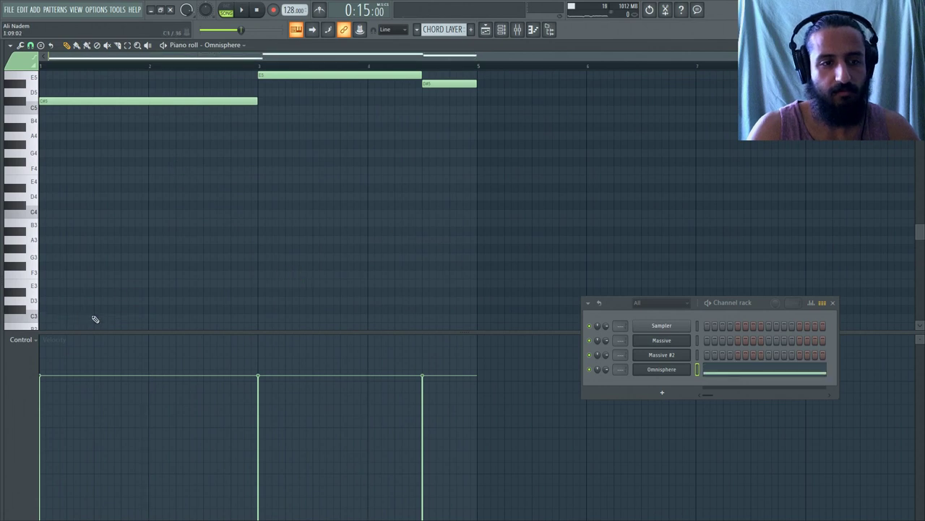
Try a copy of all the upper notes two octaves lower, on C#3, E3 and D#3, and play it.
key("ctrl+a")
left_click_drag(71, 101, 4, 313)
key("space")
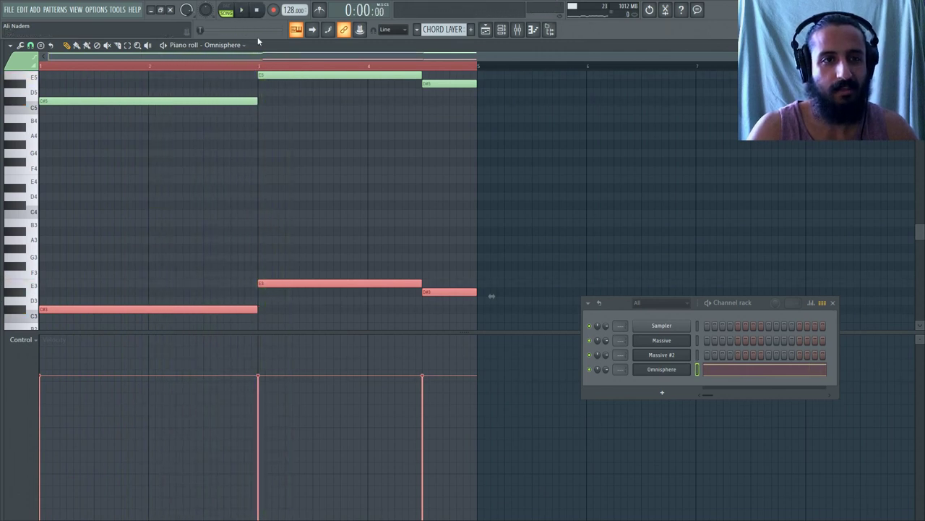
Undo the low copies and the removal of the four root notes, and check the playback.
key("ctrl+alt+z")
key("ctrl+alt+z")
key("ctrl+alt+z")
key("ctrl+alt+z")
key("ctrl+alt+z")
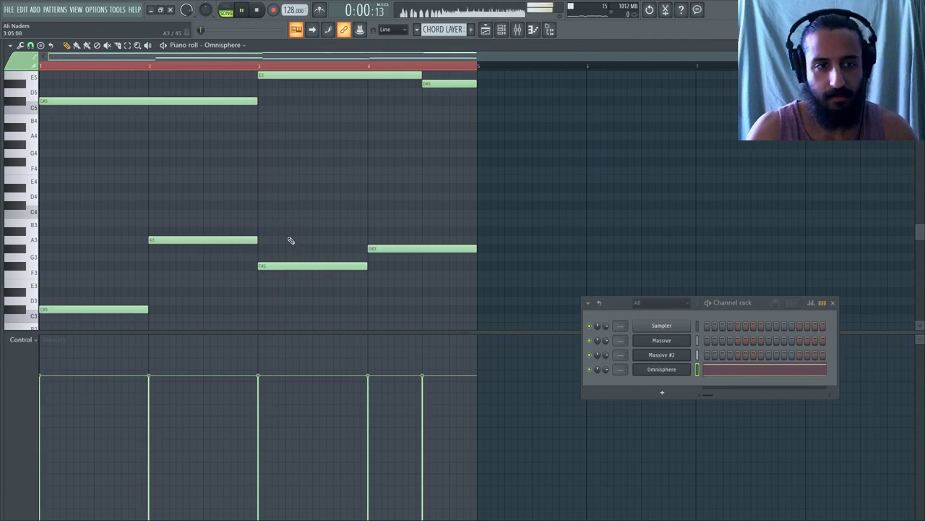
scroll(221, 180, "up", 3)
double_click(47, 66)
key("space")
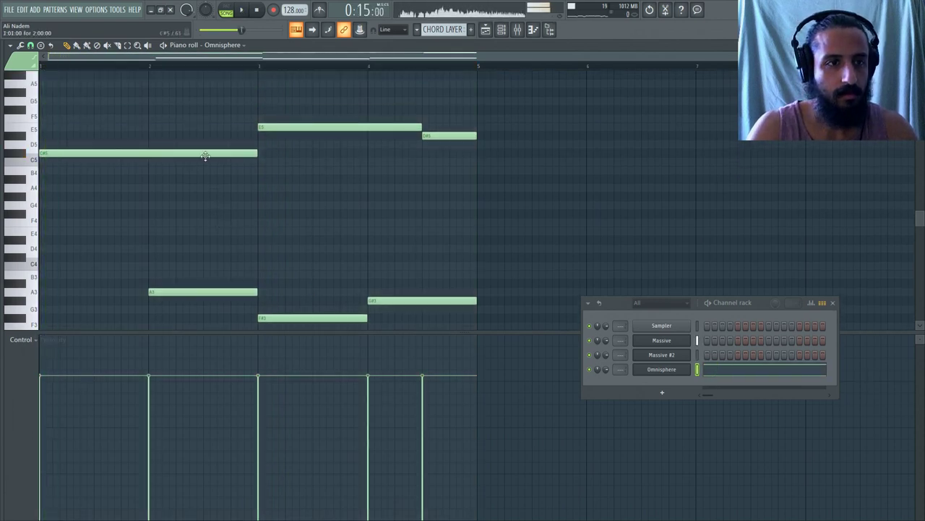
Replace the bar 1 notes with short C#5 and C#3 notes at the bar's start and midpoint.
scroll(122, 301, "down", 4)
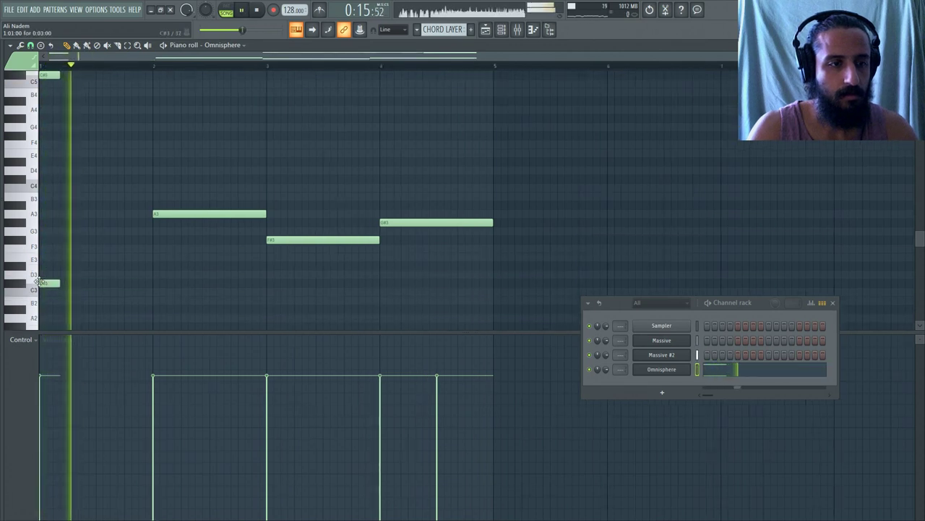
scroll(54, 283, "up", 1, "ctrl")
scroll(112, 289, "up", 2)
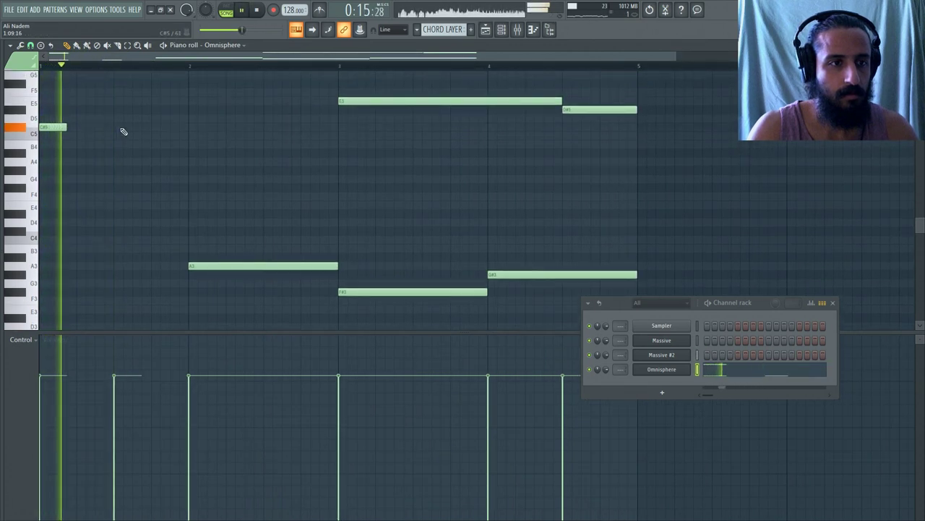
left_click_drag(126, 127, 118, 128)
Fill bar 2 with two short A3 and two short C#5 notes, one pair per half bar, and play it.
right_click(203, 264)
left_click(191, 265)
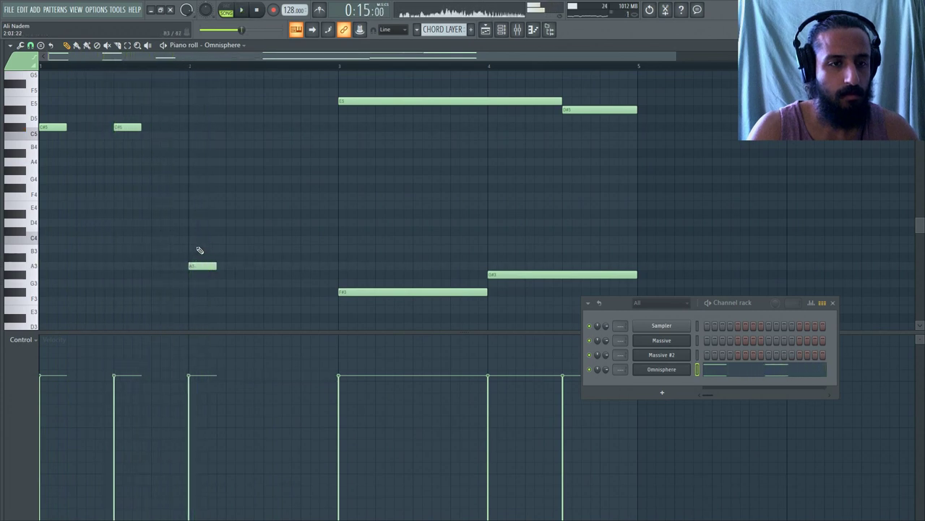
left_click(275, 266)
left_click(193, 129)
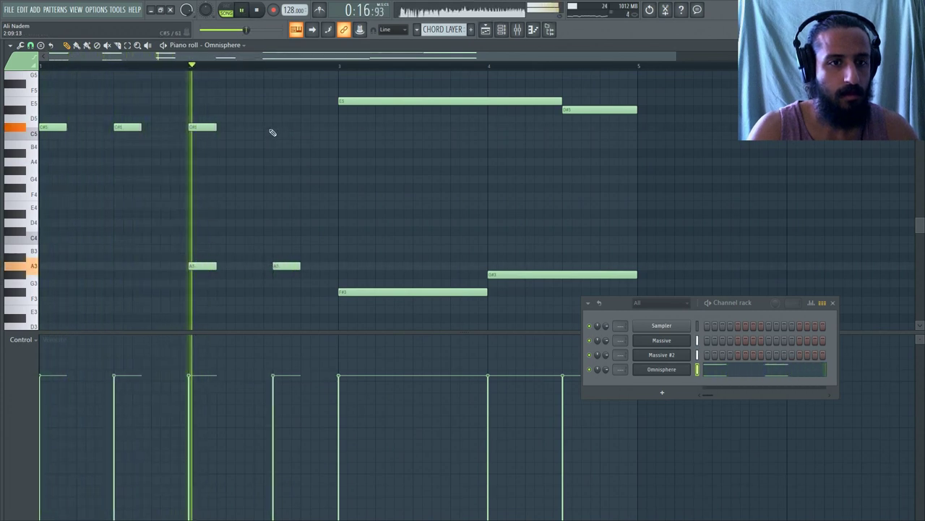
left_click(270, 129)
key("space")
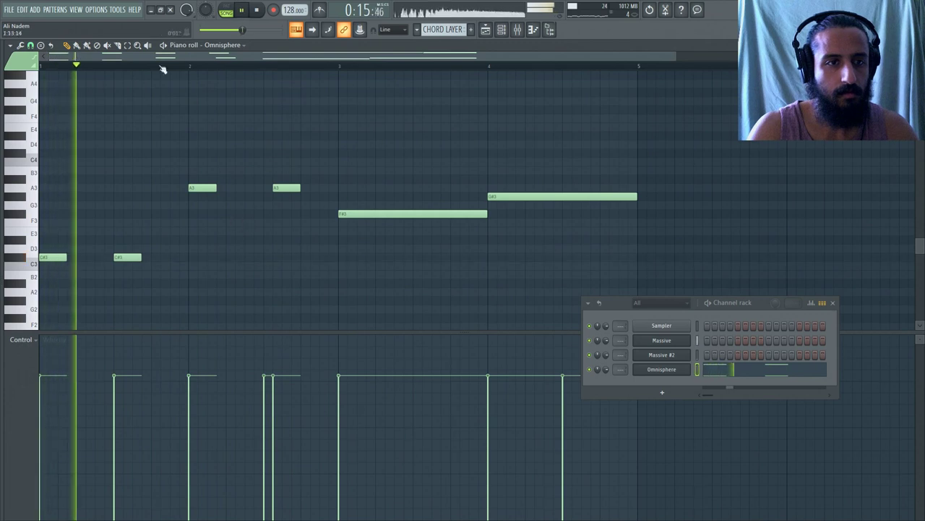
left_click_drag(300, 168, 166, 209)
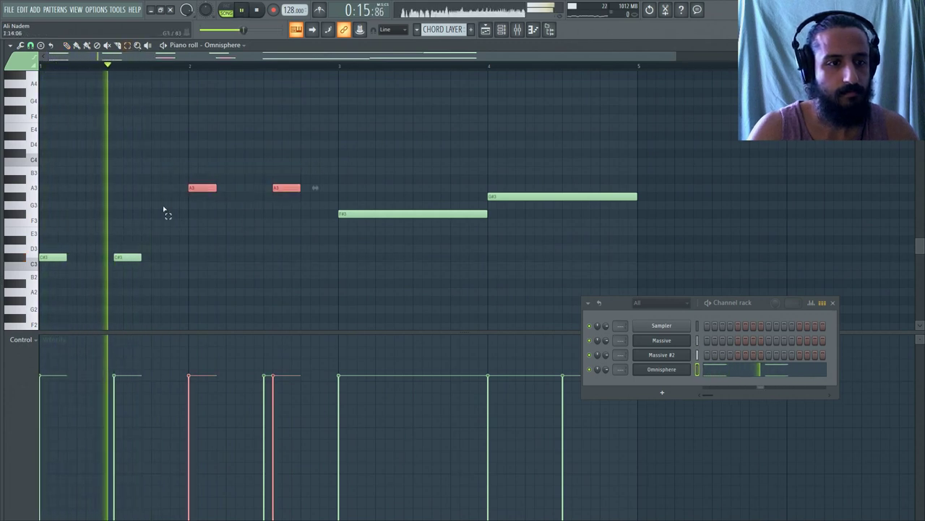
scroll(177, 209, "up", 3)
left_click(68, 45)
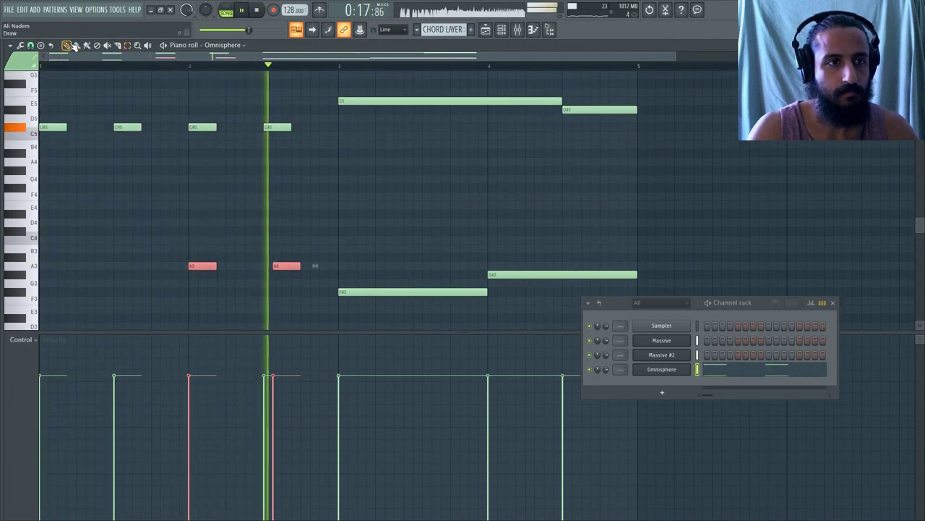
Replace bar 3's long root note with short F#3 notes at the bar's start and midpoint.
right_click(356, 293)
key("space")
left_click(342, 292)
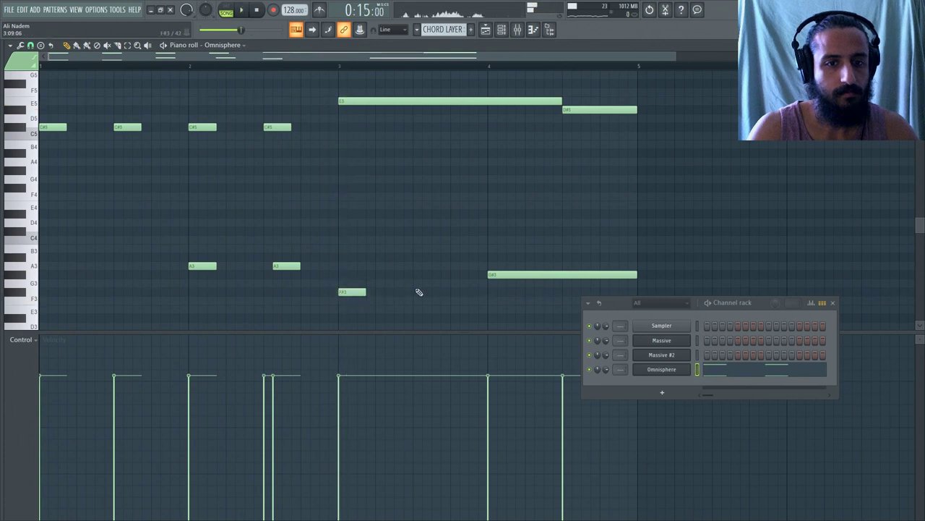
left_click(420, 291)
Replace the long E5 note with short C#5 notes at bar 3's start and midpoint.
right_click(351, 101)
left_click(352, 101)
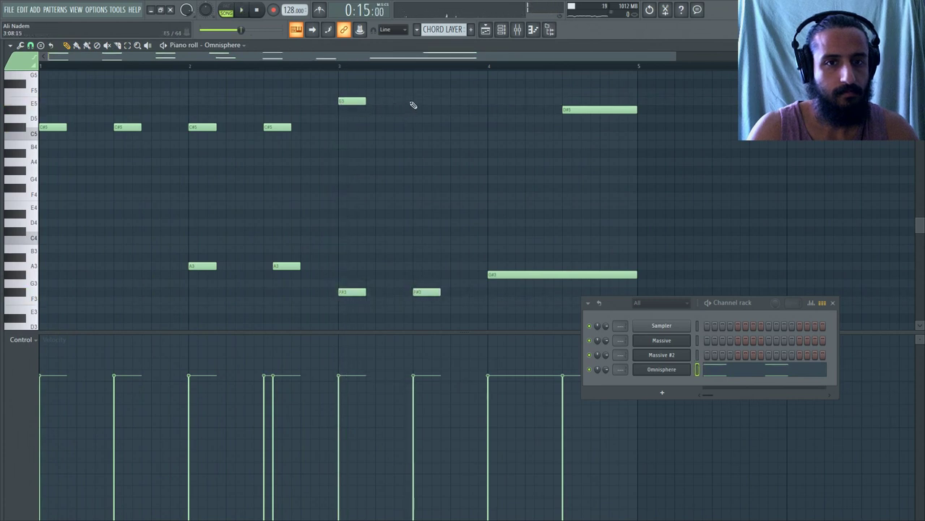
key("space")
left_click(358, 127)
left_click_drag(352, 128, 339, 122)
right_click(352, 103)
left_click(415, 127)
Replace the bar 4 notes with two short G#3 notes, topped by a short C#5 and a short C5.
scroll(397, 219, "down", 2)
right_click(372, 274)
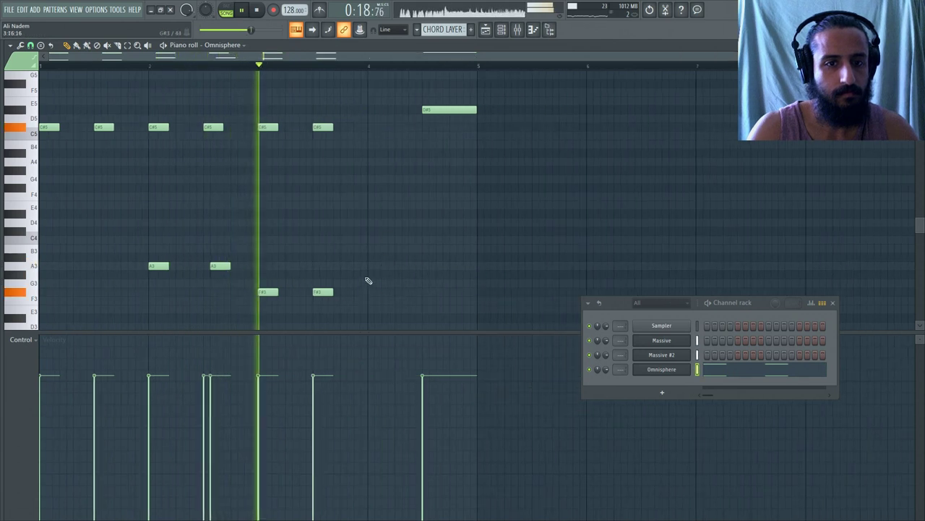
left_click(373, 275)
left_click(427, 274)
left_click(373, 127)
right_click(434, 109)
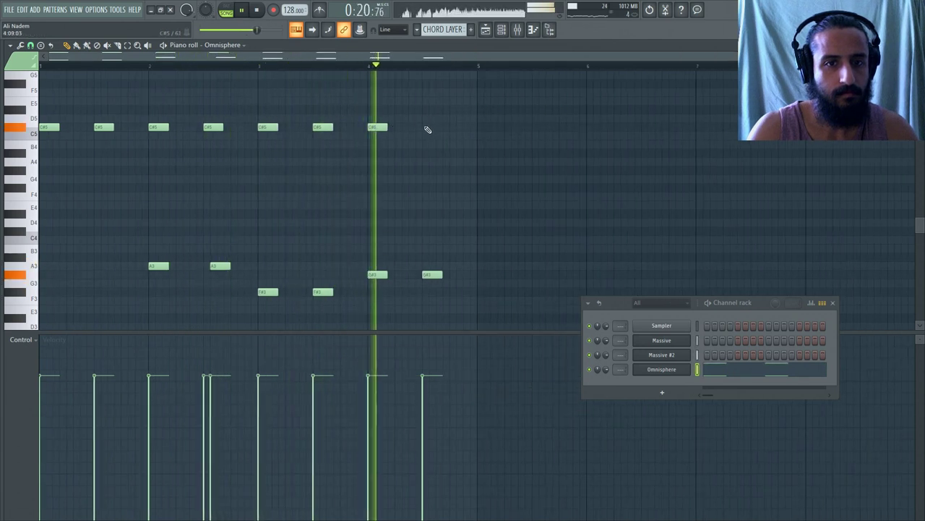
left_click(430, 136)
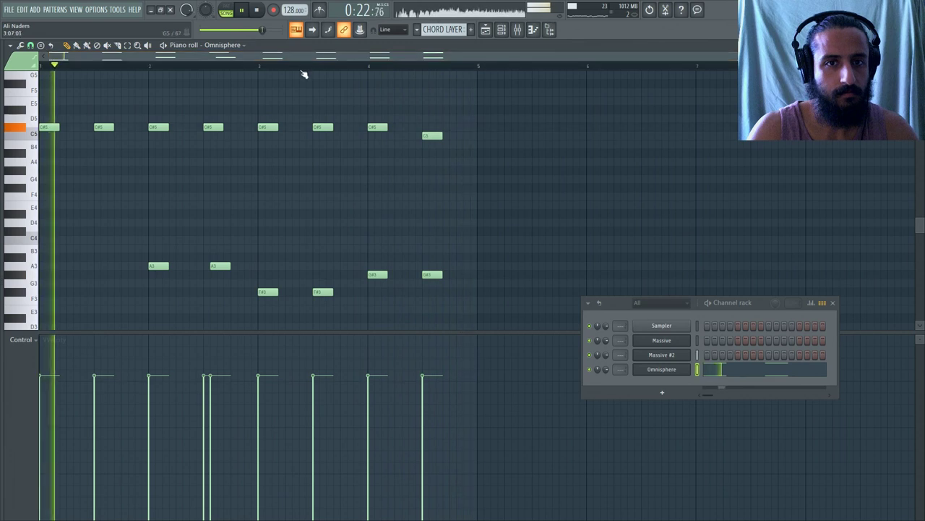
Raise the release of the amp envelope slightly on layer A of the Omnisphere choir patch.
scroll(305, 239, "down", 3)
left_click(648, 368)
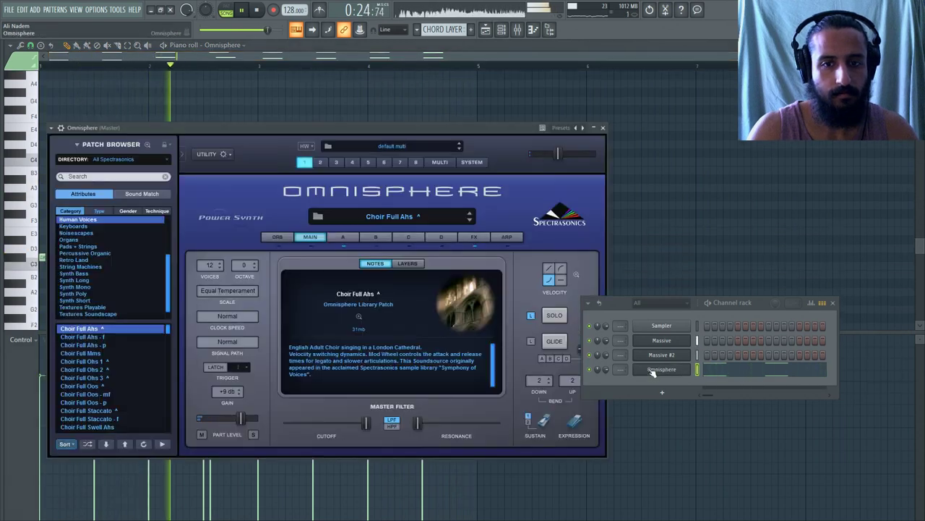
key("space")
key("space")
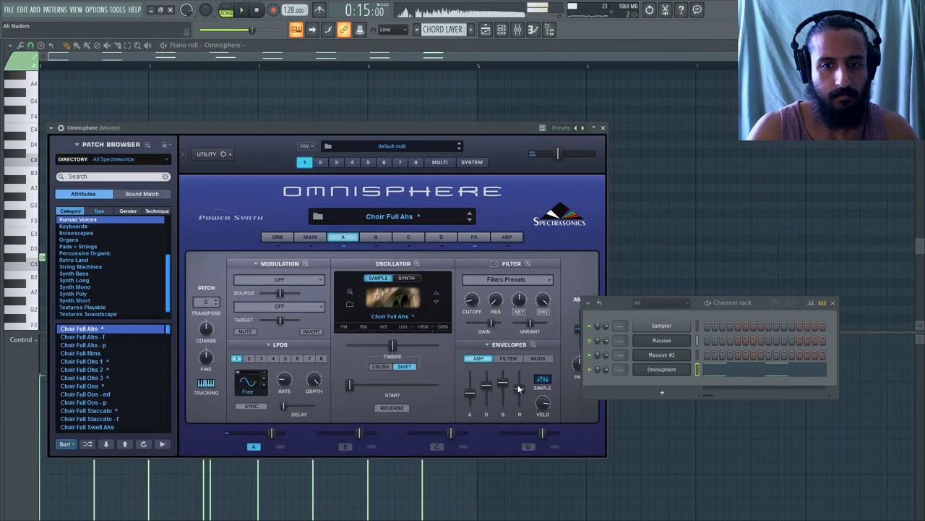
left_click_drag(518, 388, 518, 381)
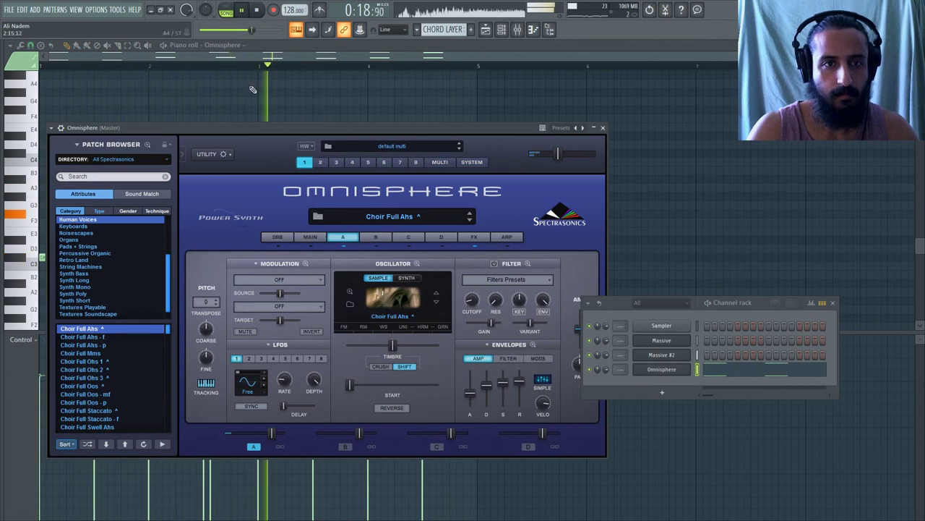
Lower the first upper note of bar 4 to C5 in the Omnisphere piano roll while listening.
left_click(251, 48)
scroll(240, 93, "up", 1)
scroll(240, 93, "up", 3)
scroll(242, 94, "down", 3)
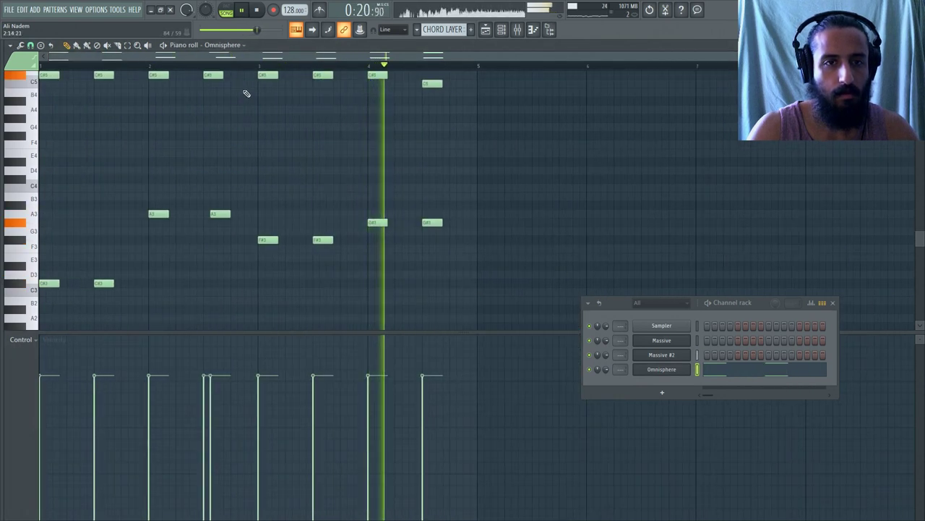
scroll(250, 92, "up", 3)
left_click(320, 68)
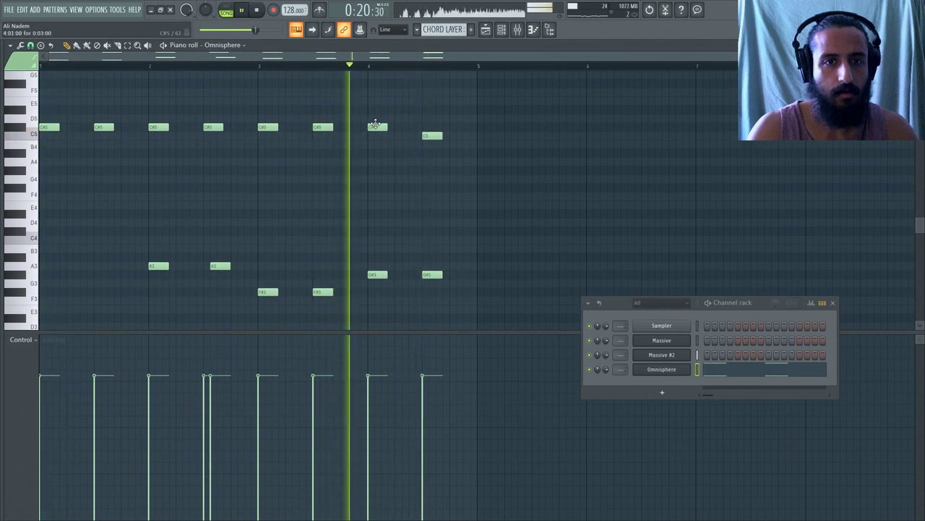
left_click_drag(374, 128, 377, 135)
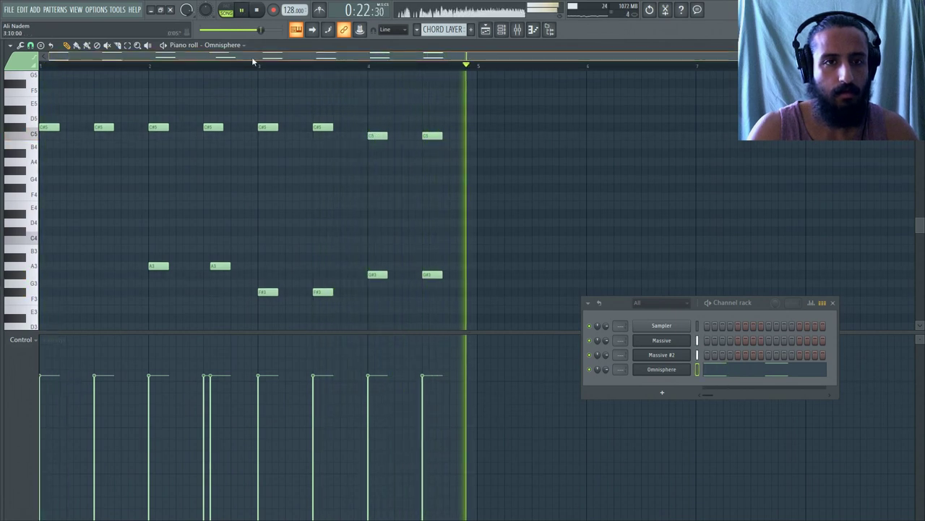
Stop playback and set the playlist's playback position to bar 9.
scroll(139, 79, "down", 2)
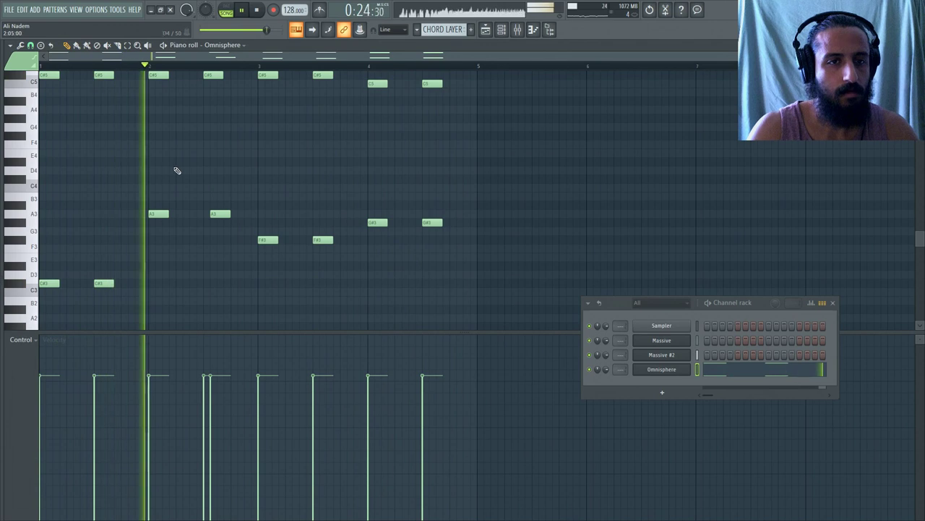
left_click(486, 30)
left_click(257, 10)
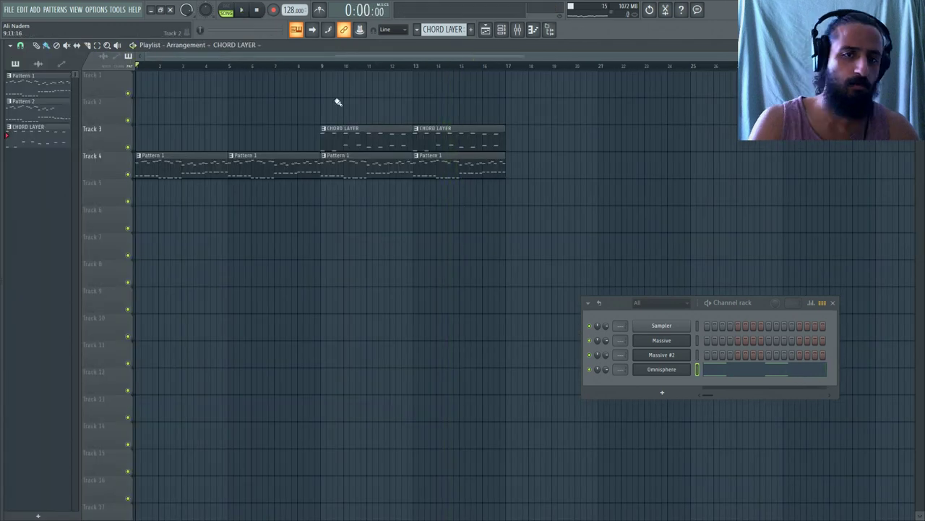
left_click(321, 65)
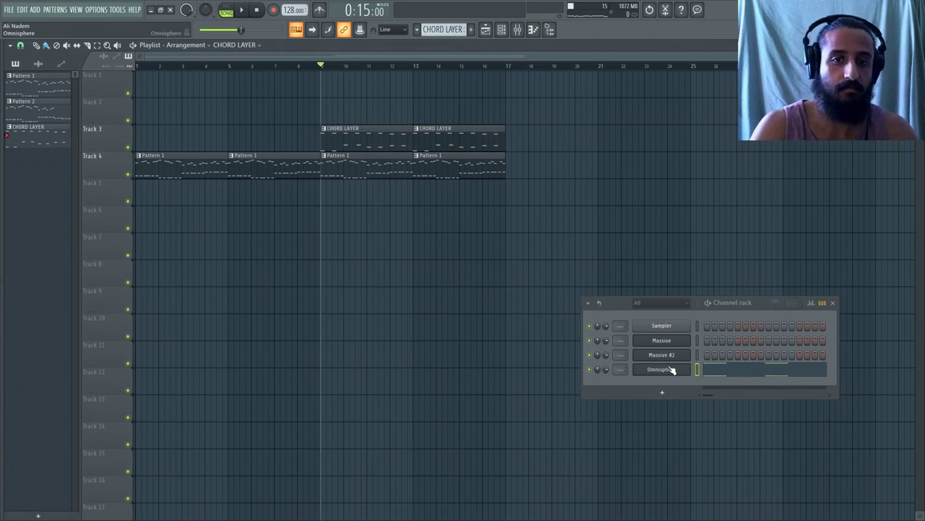
Show the Omnisphere notes of the CHORD LAYER pattern and enlarge the note area above the velocity lane.
left_click(726, 372)
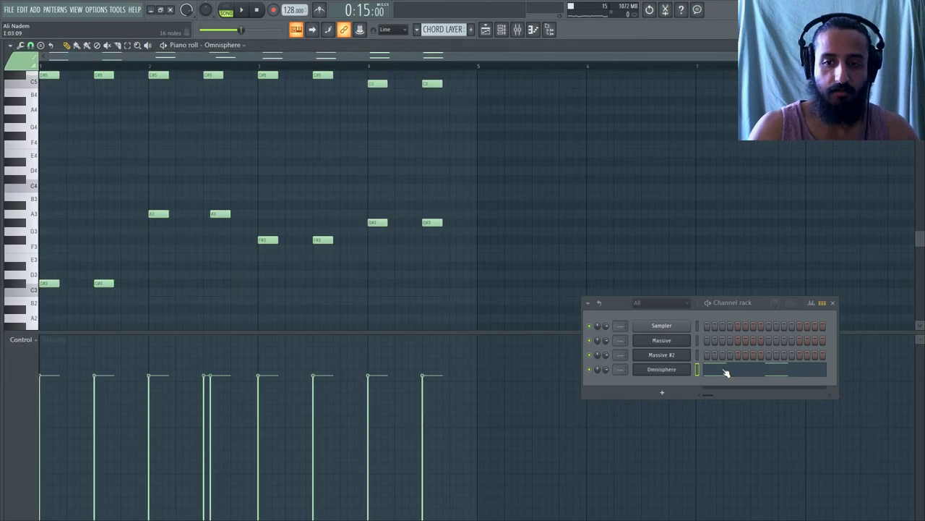
left_click_drag(458, 332, 473, 407)
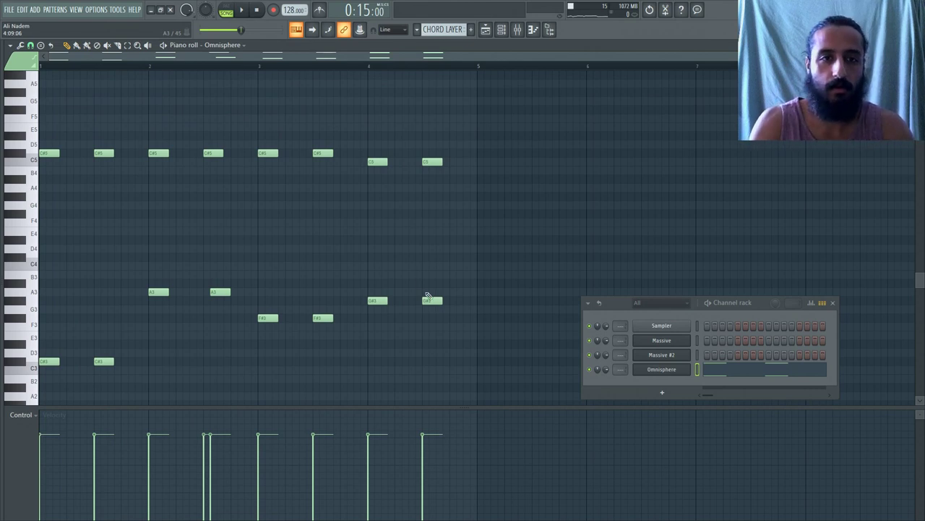
Return to the playlist, open the Massive #3 synth and briefly play the arrangement.
left_click(487, 30)
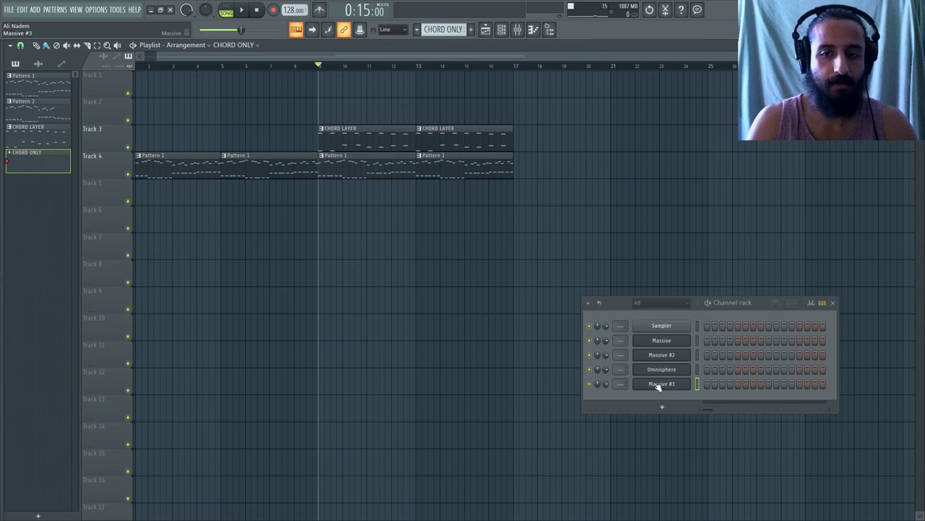
left_click(680, 384)
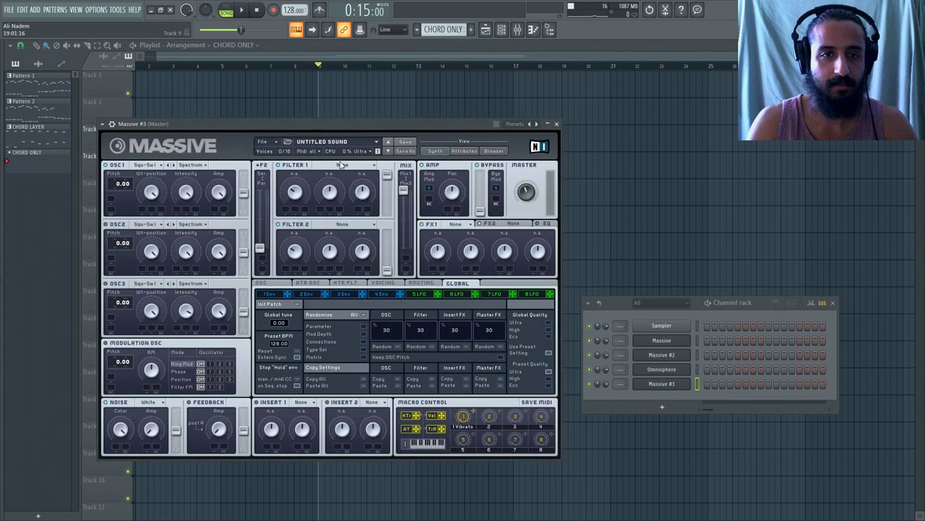
key("space")
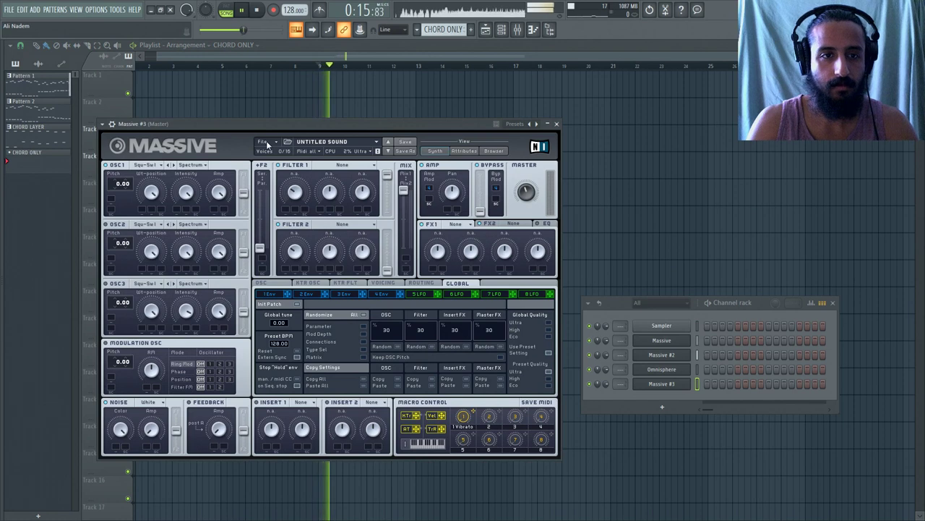
key("space")
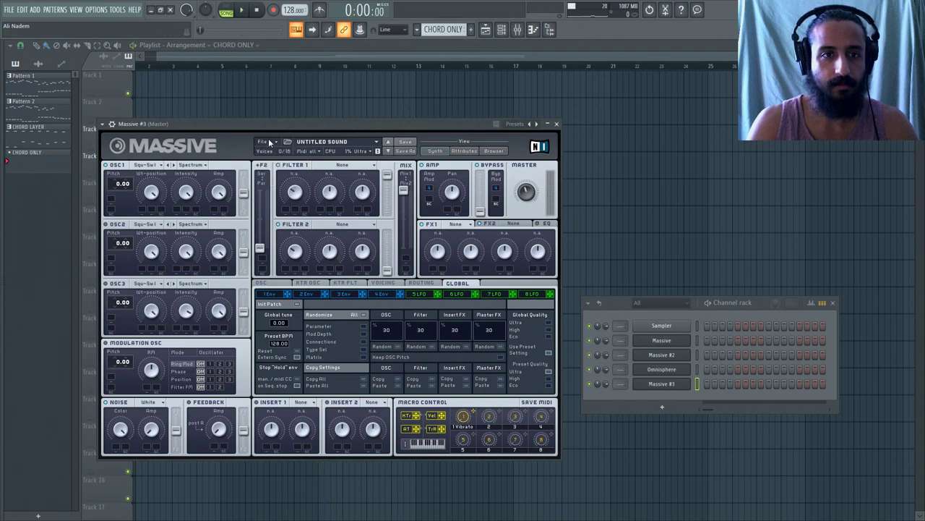
Set Massive #3's oscillator 1 to the Sin-Square wavetable at pitch -24.00 and raise its filter routing fader fully.
left_click(148, 164)
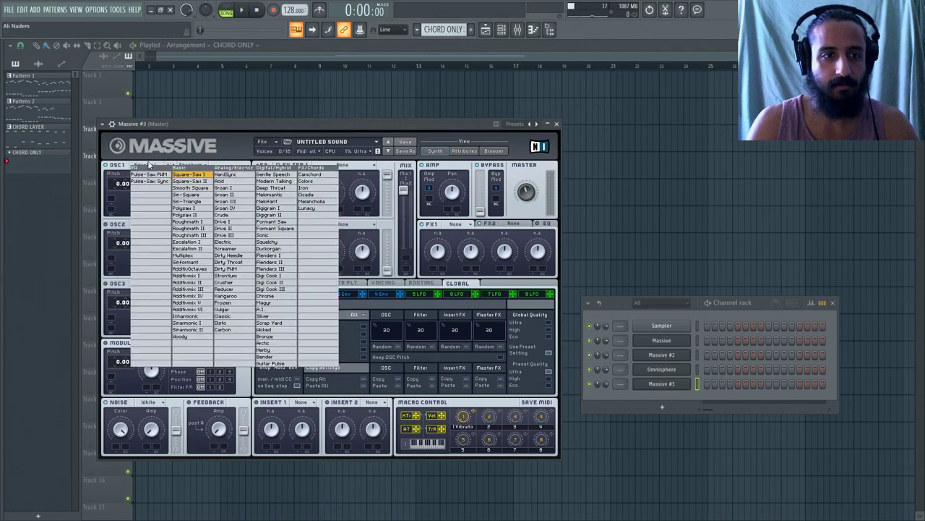
left_click(187, 195)
left_click_drag(124, 184, 119, 210)
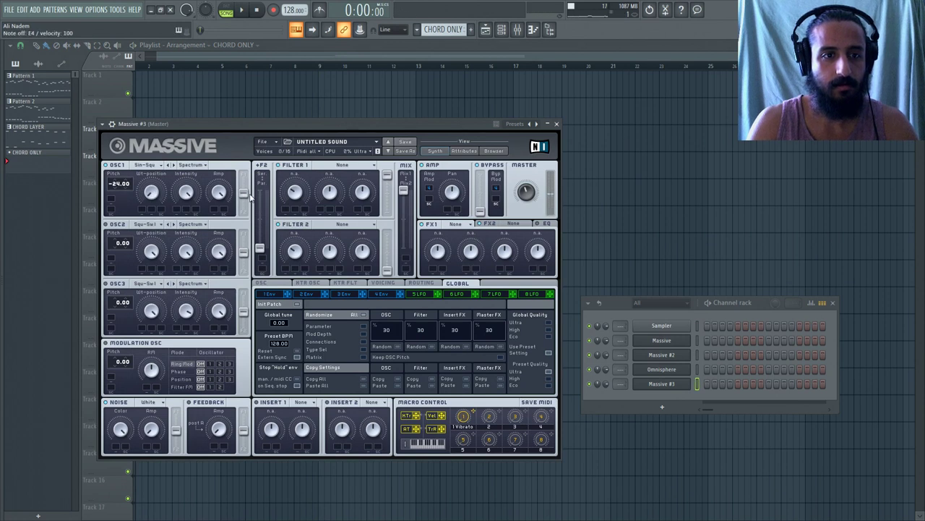
left_click_drag(245, 194, 244, 172)
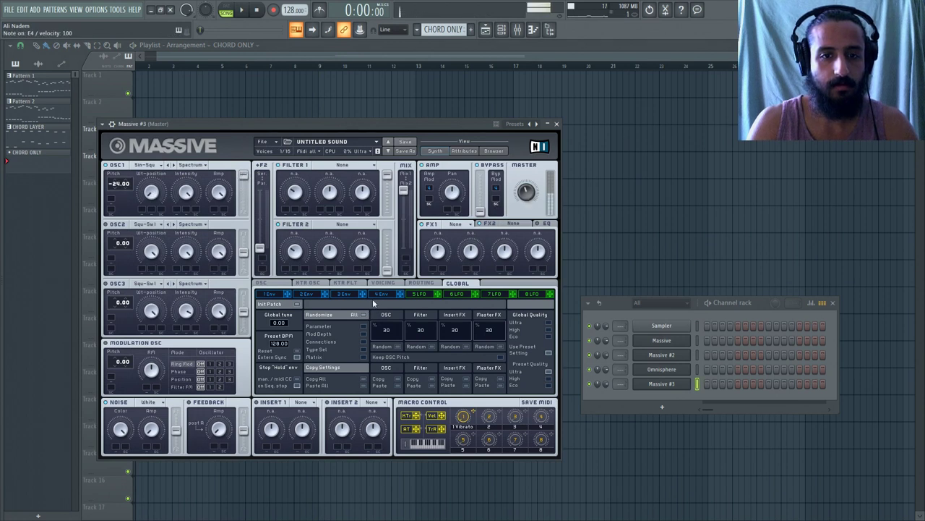
Set the voicing of Massive #3 to Monophon.
left_click(377, 294)
left_click(383, 283)
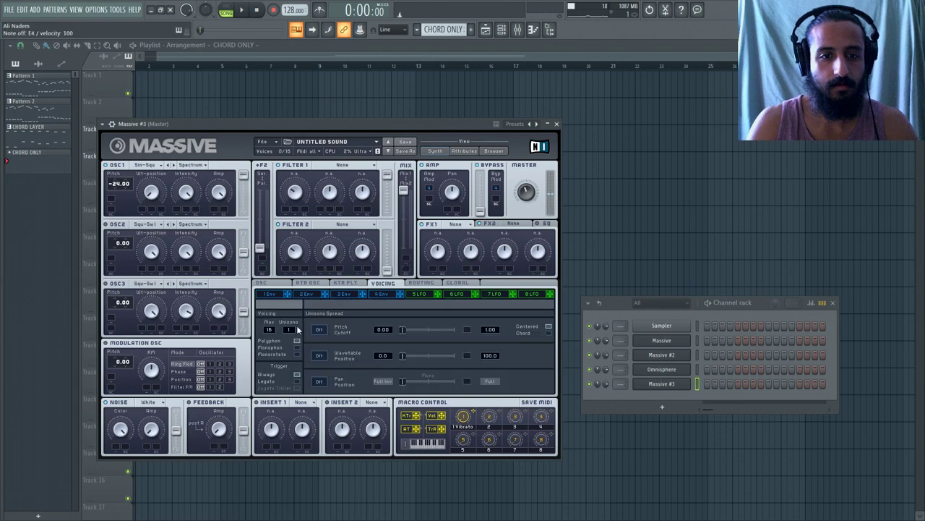
left_click(297, 348)
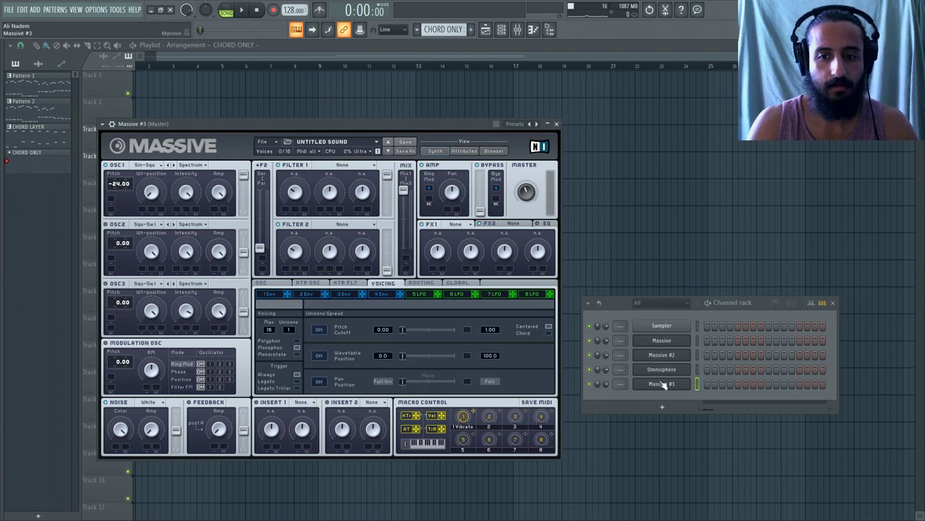
right_click(687, 381)
left_click(712, 381)
left_click(79, 232)
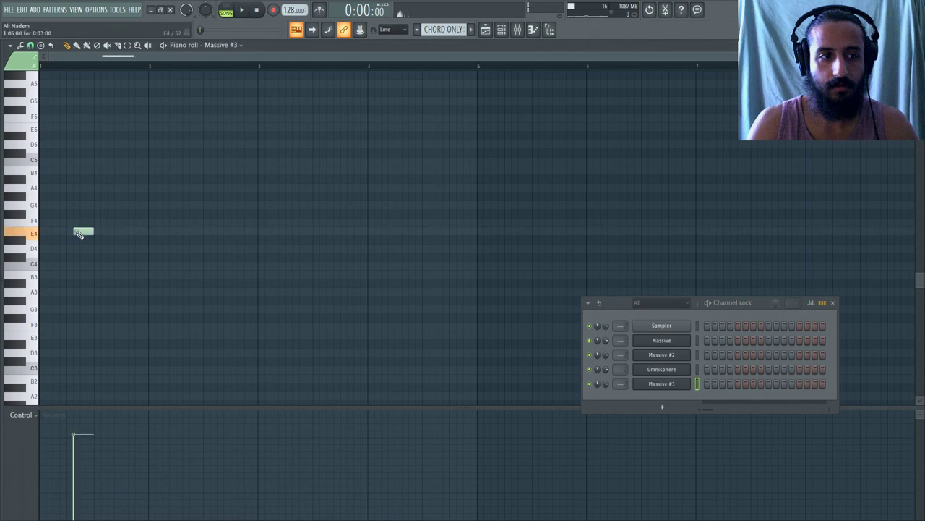
left_click_drag(78, 232, 186, 232)
right_click(178, 232)
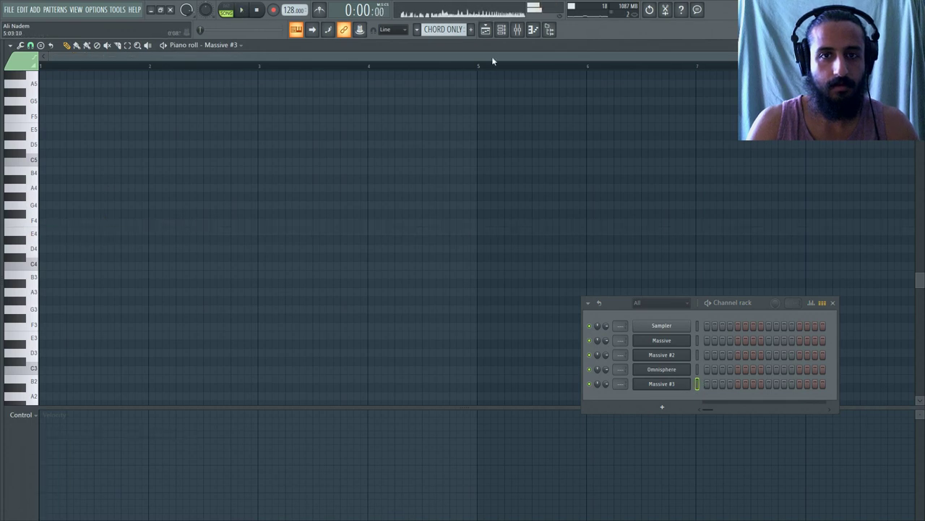
Return to the playlist and rename the CHORD ONLY pattern to SUB.
left_click(486, 30)
key("F2")
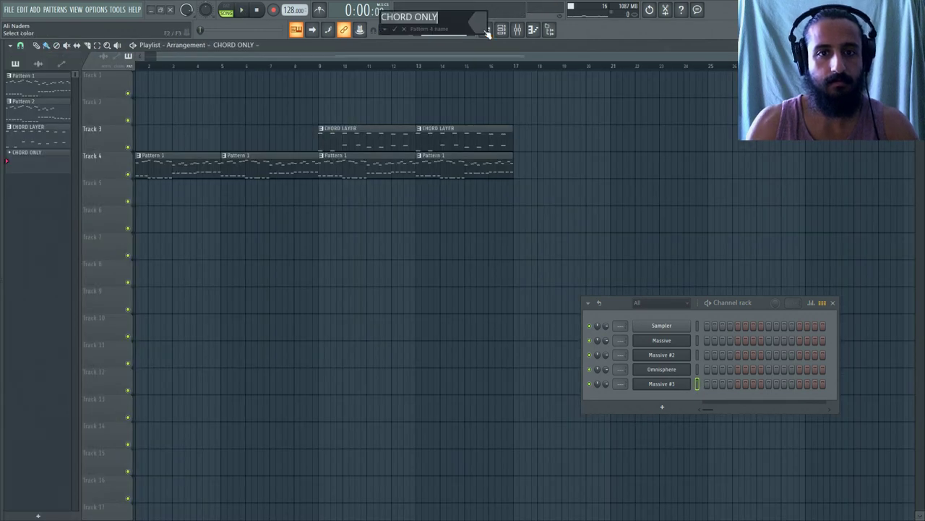
type("SUB")
key("Return")
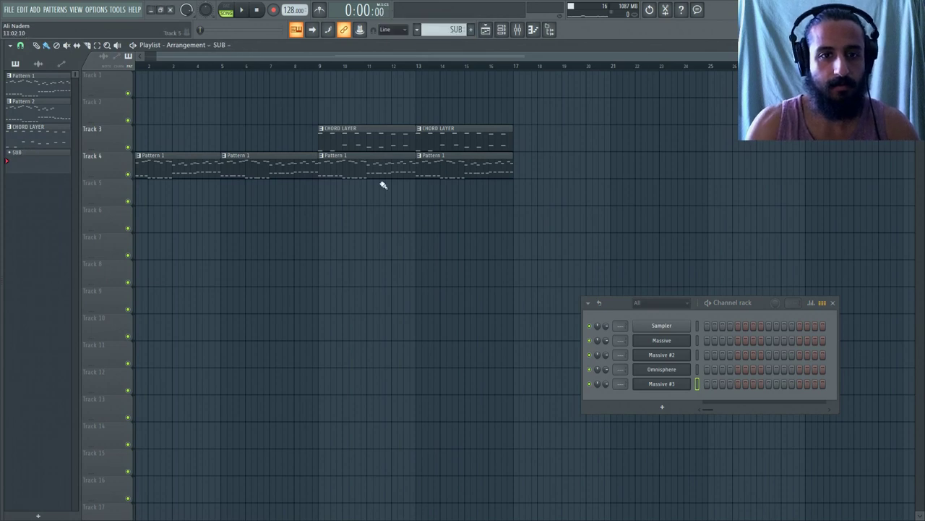
Place SUB clips on Track 5 at bars 9 and 13 and play the arrangement from bar 9.
left_click(334, 192)
key("space")
left_click_drag(347, 199, 422, 199)
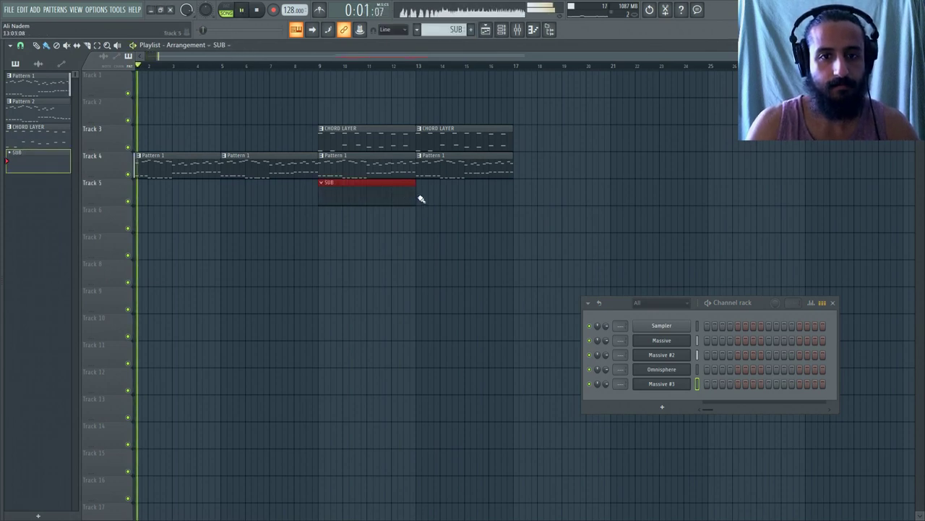
left_click(421, 195)
left_click(319, 66)
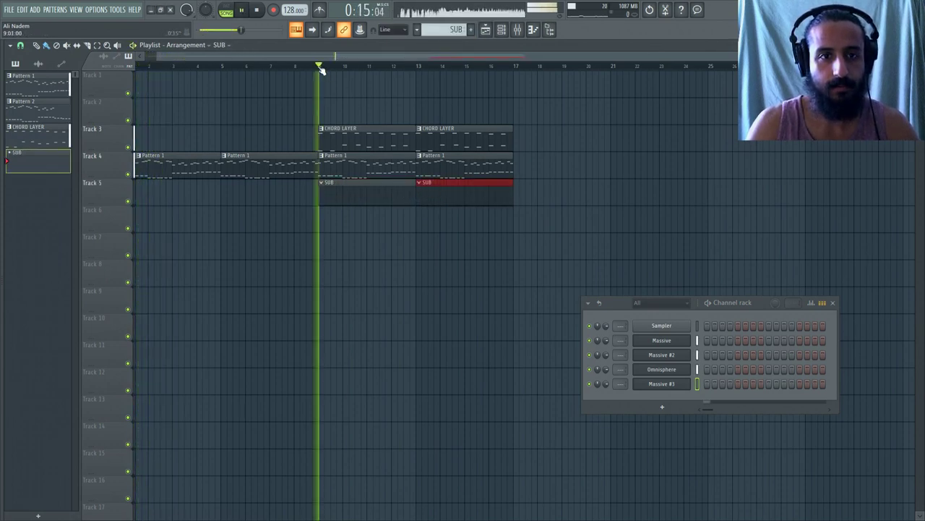
Open the Massive #3 piano roll, stop playback and draw a C5 note about 1.4 bars long from bar 1.
right_click(680, 384)
right_click(669, 386)
left_click(703, 384)
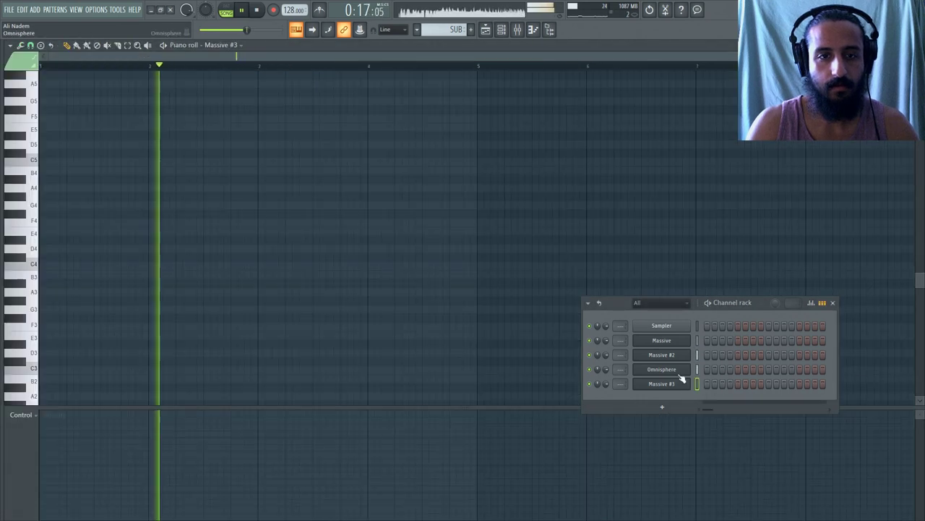
key("space")
mouse_move(84, 240)
left_mouse_down()
mouse_move(6, 240)
mouse_move(1, 162)
left_mouse_up()
left_click(259, 11)
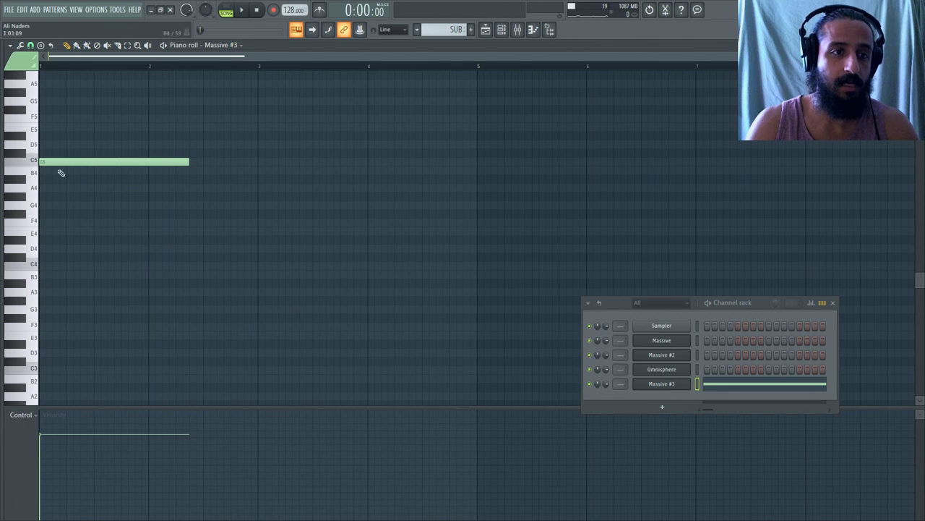
Audition lower keys and replace the C5 note with a C4 note at the start of bar 1.
left_click(32, 273)
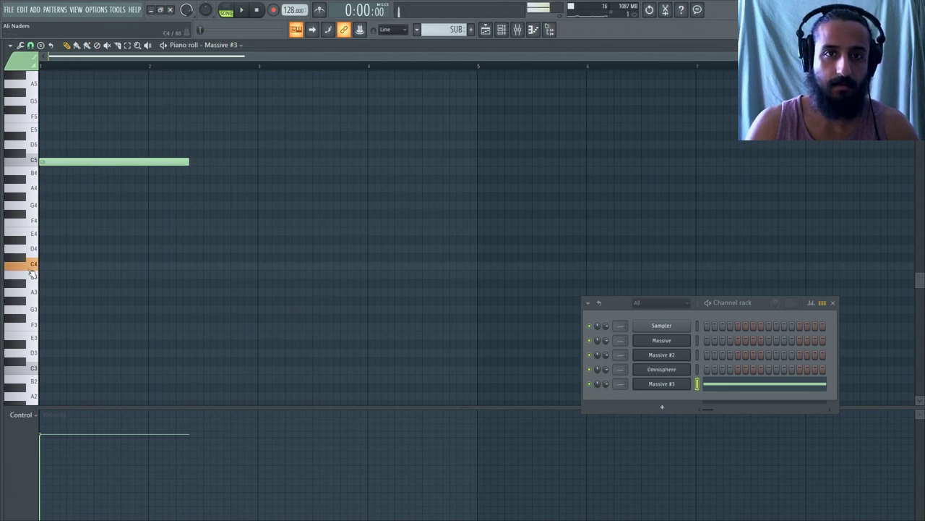
left_click(29, 309)
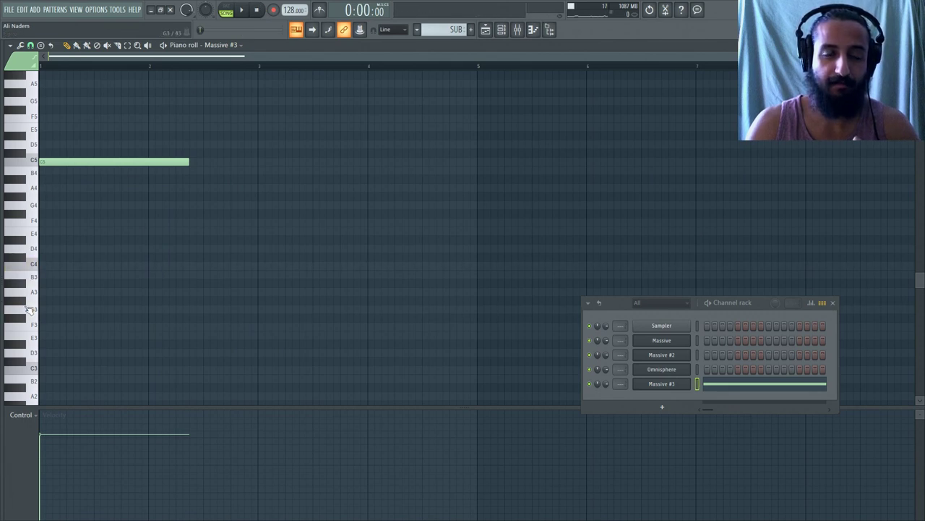
left_click(32, 268)
left_click(43, 266)
key("space")
right_click(89, 162)
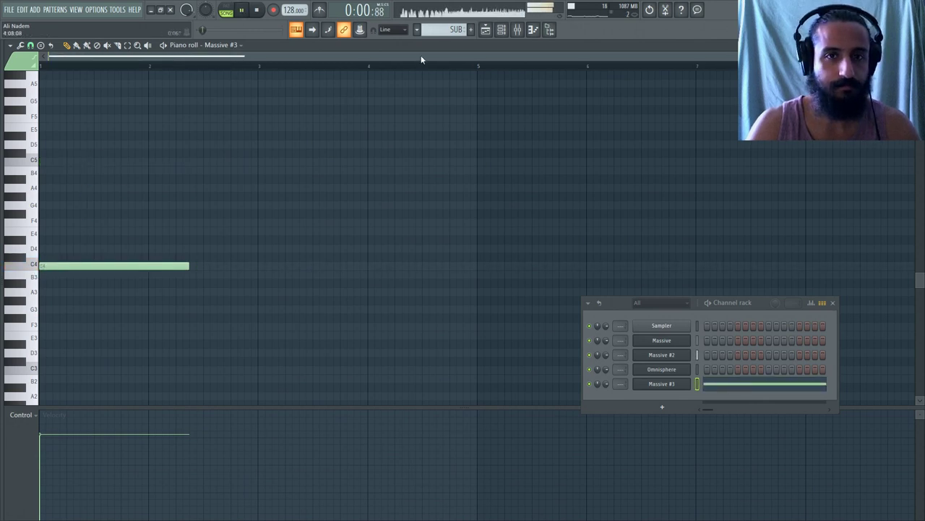
Play the arrangement from bar 9, then reopen the SUB clip's notes and transpose the C4 note up two octaves.
left_click(486, 29)
left_click(319, 66)
scroll(338, 173, "up", 3)
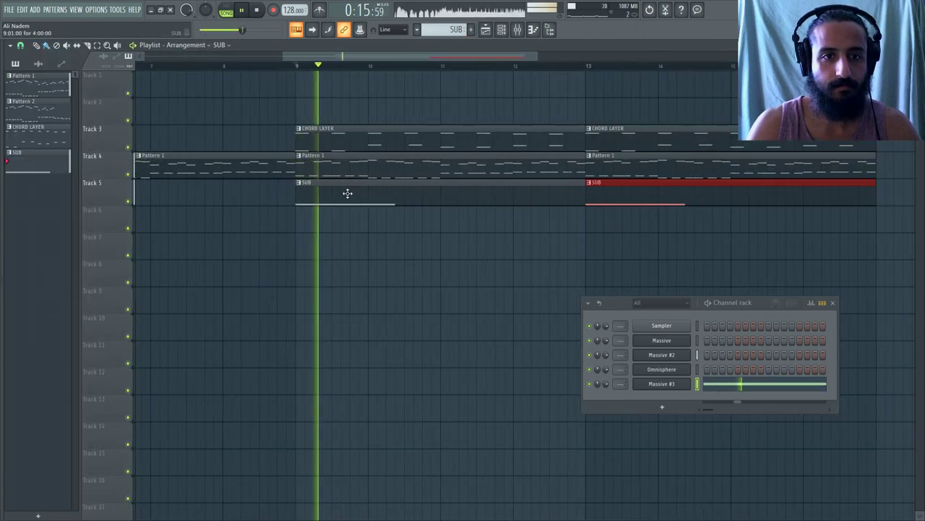
double_click(348, 193)
key("space")
key("ctrl+a")
key("ctrl+Up")
key("ctrl+Up")
key("space")
scroll(130, 261, "up", 2)
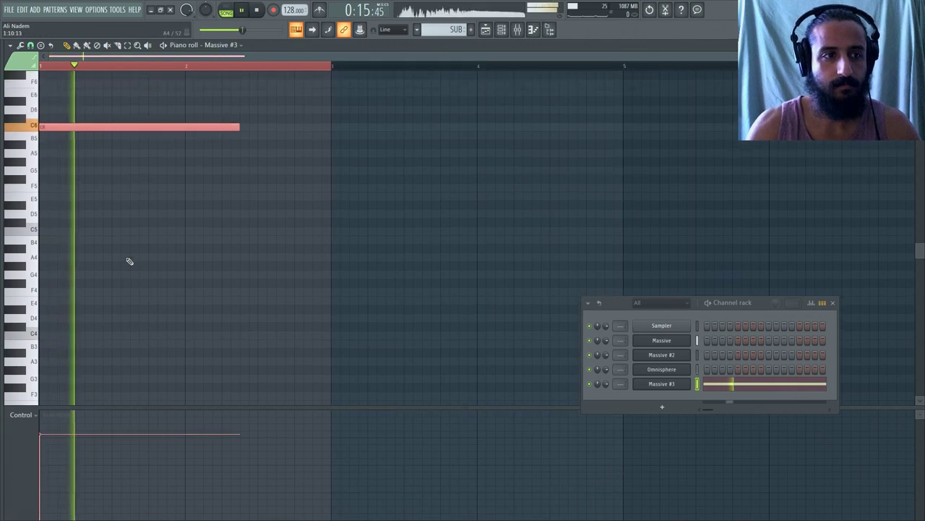
Raise the SUB note to C#6 and shorten it to exactly one bar.
scroll(130, 259, "up", 2)
left_click_drag(108, 162, 107, 151)
left_click(228, 163)
right_click(238, 164)
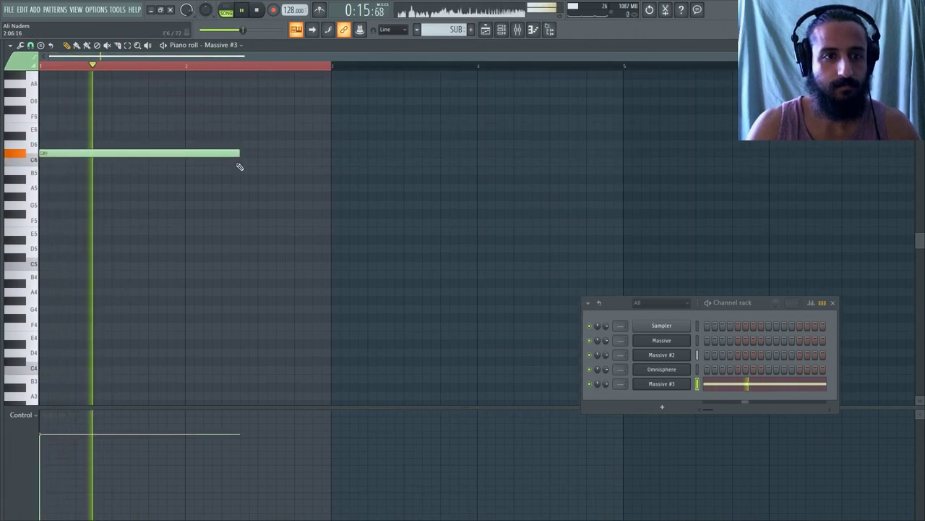
left_click_drag(238, 153, 185, 153)
Add a one-bar note starting at bar 2 and set its pitch to A5.
left_click(191, 180)
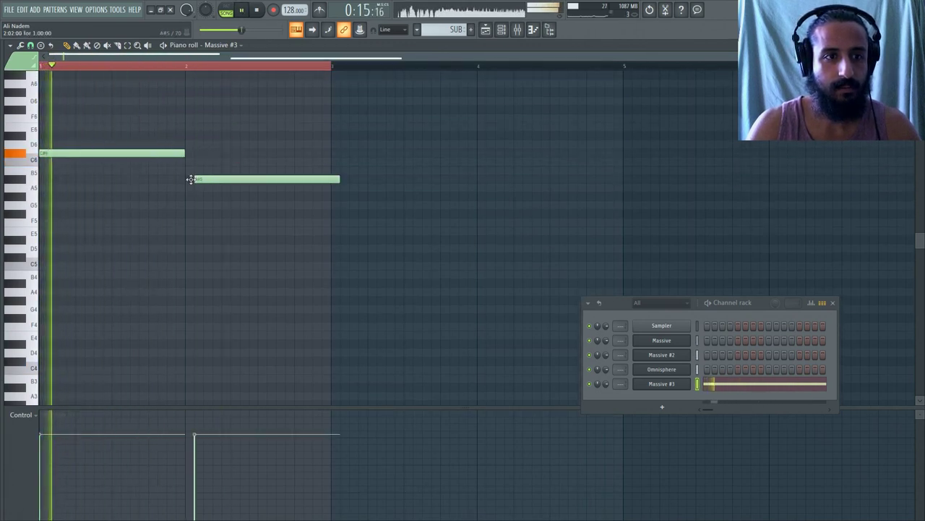
right_click(201, 179)
left_click(185, 179)
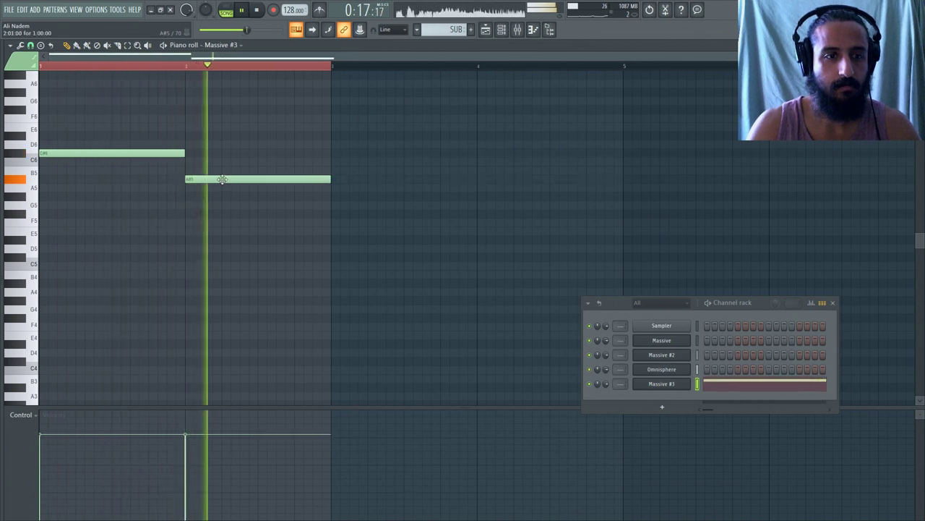
left_click_drag(222, 179, 222, 188)
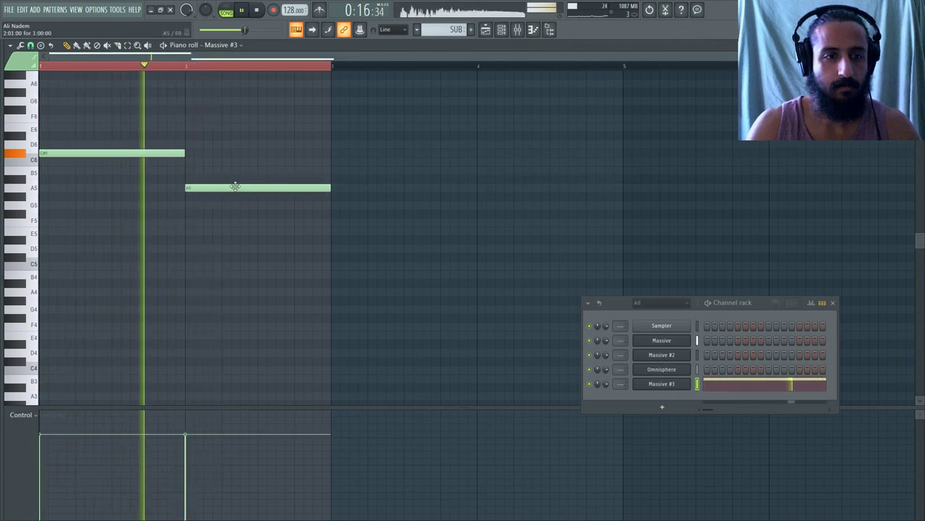
Add one-bar notes at bar 3 on F#5 and at bar 4 on G#5.
left_click(351, 161)
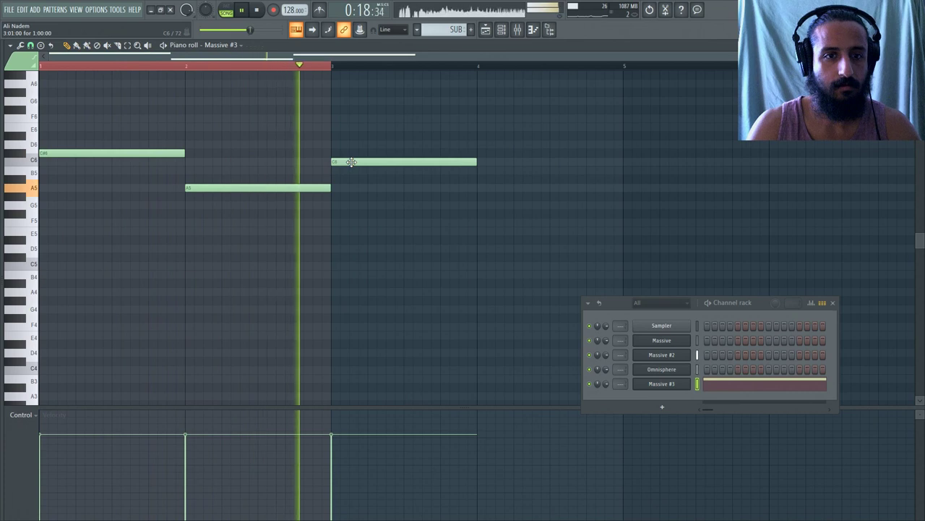
key("space")
left_click_drag(350, 161, 349, 214)
left_click(492, 189)
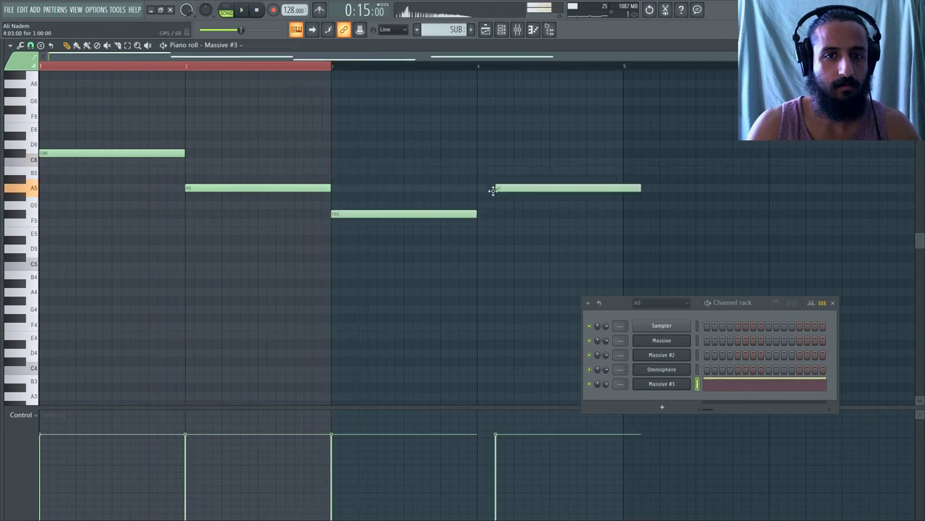
left_click_drag(492, 189, 477, 200)
Play the arrangement and compare the Massive notes of Pattern 1 with the SUB notes.
key("space")
key("F5")
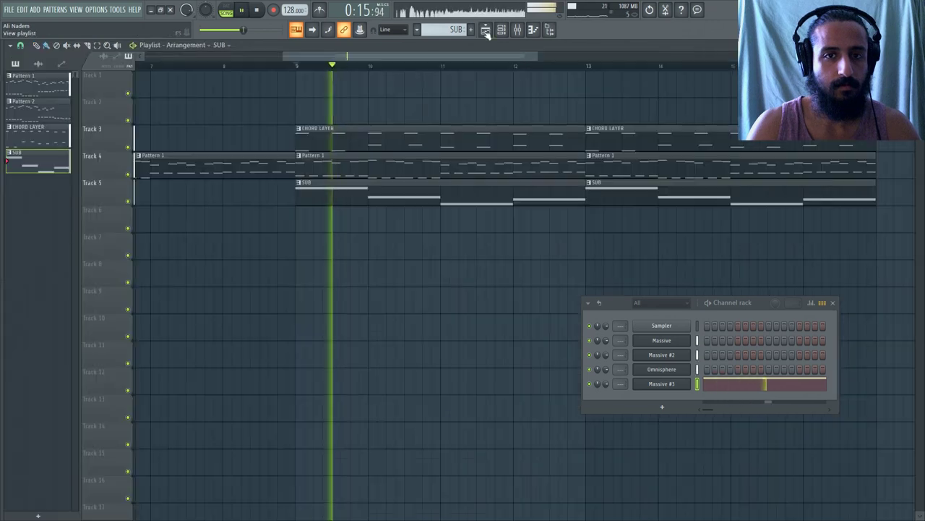
double_click(411, 172)
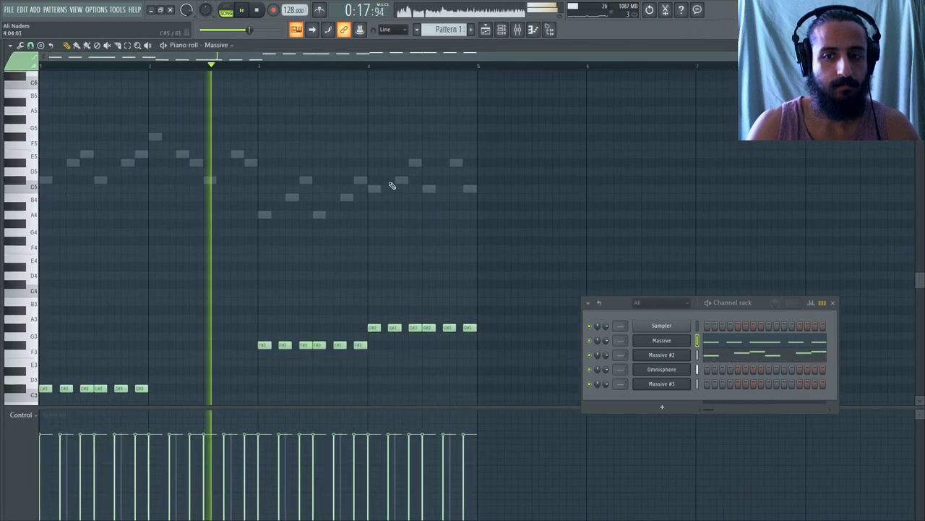
scroll(295, 180, "up", 2)
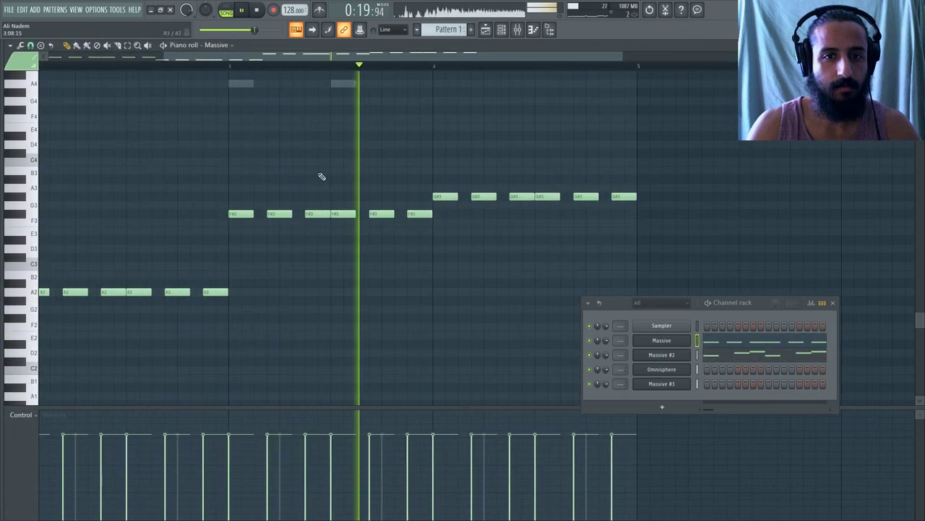
left_click(486, 29)
double_click(388, 182)
scroll(333, 184, "down", 2)
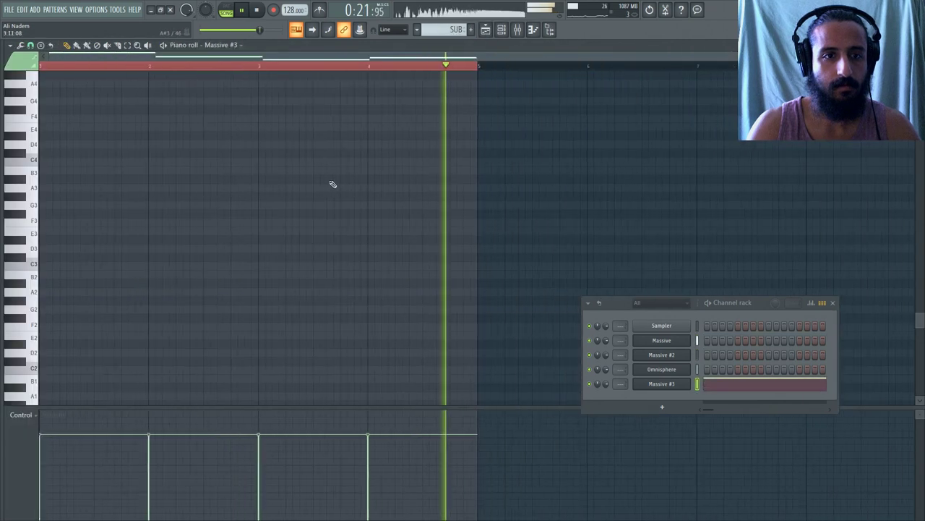
Transpose all four Massive #3 notes of the SUB pattern down two octaves and audition them.
key("space")
scroll(334, 180, "up", 10)
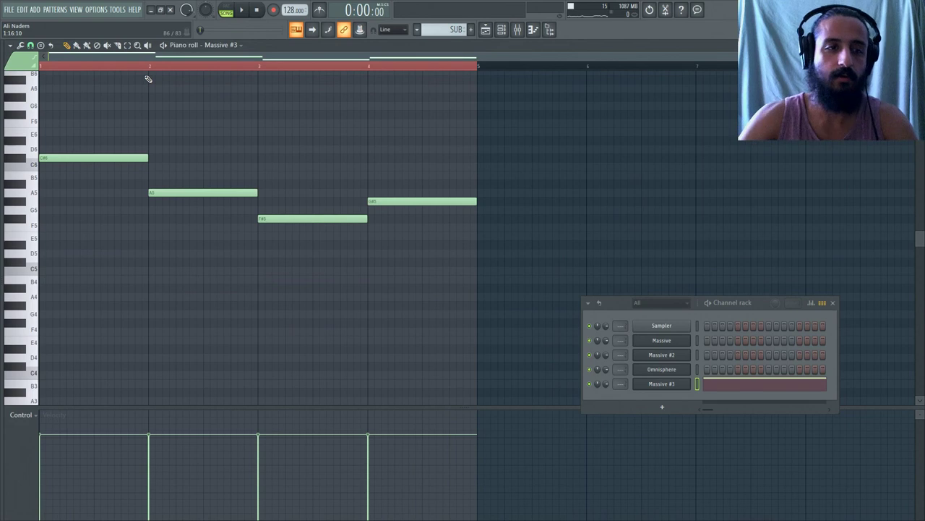
key("ctrl+a")
key("ctrl+Down")
key("ctrl+Down")
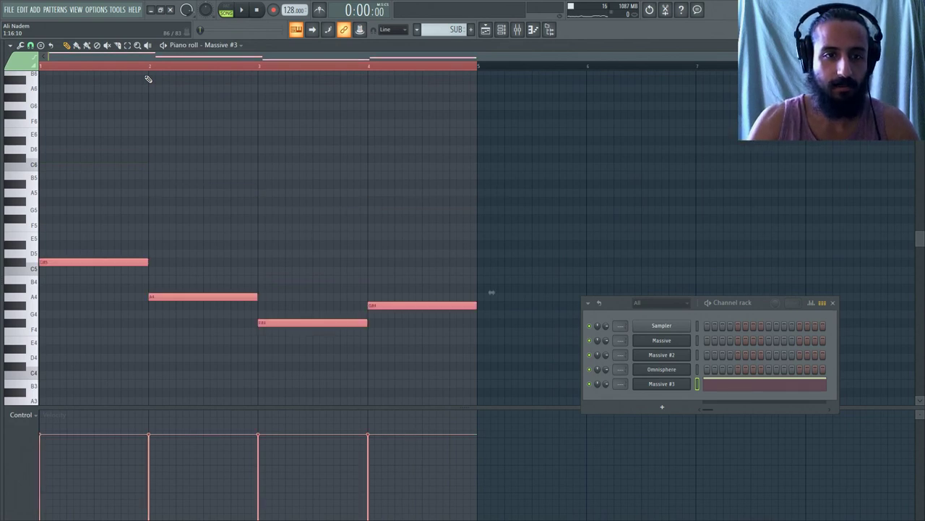
scroll(167, 159, "down", 3)
key("space")
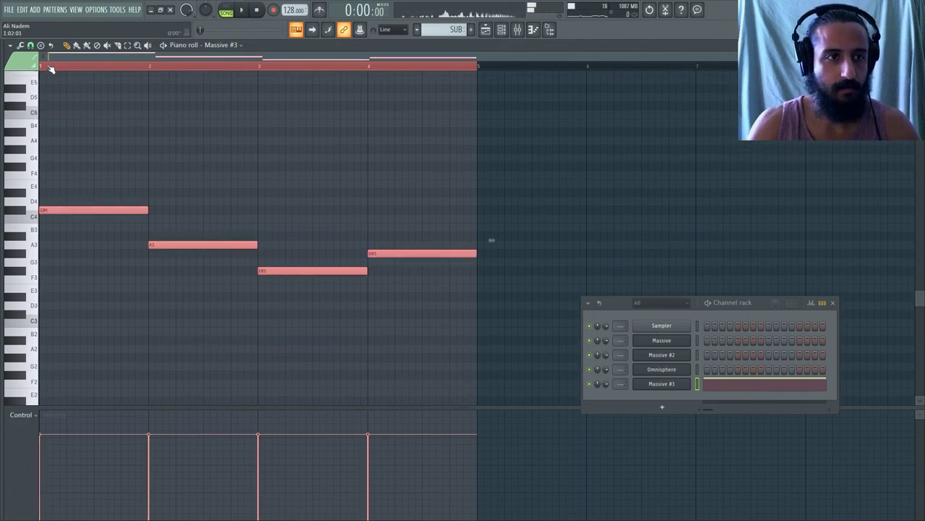
key("space")
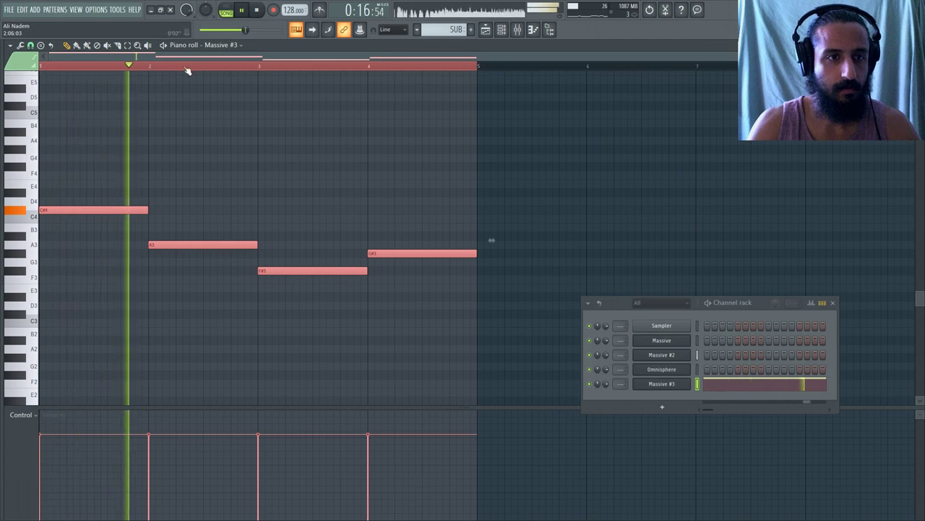
key("space")
Raise the SUB notes in bars 2, 3 and 4 by one octave, leaving the bar 1 note in place.
left_click(255, 10)
left_click(128, 45)
left_click_drag(214, 181, 229, 282)
key("ctrl+Up")
left_click_drag(299, 241, 385, 275)
key("ctrl+Up")
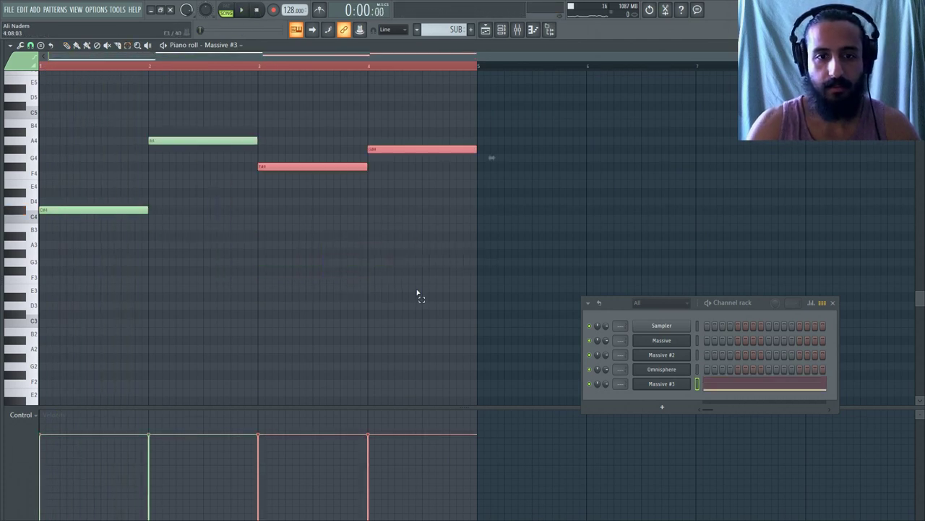
left_click(389, 285)
Return to the playlist and play the arrangement from bar 9.
left_click(486, 30)
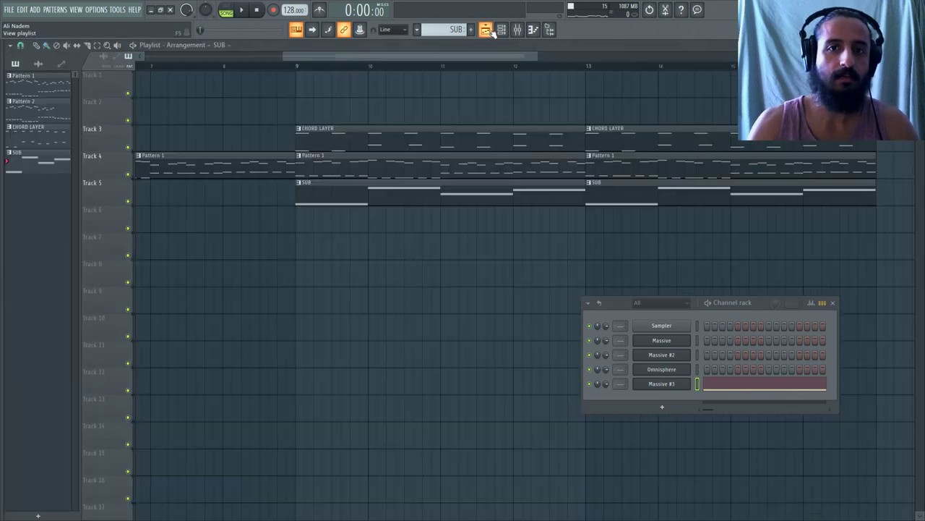
scroll(340, 149, "down", 6)
scroll(367, 155, "up", 2)
left_click(311, 67)
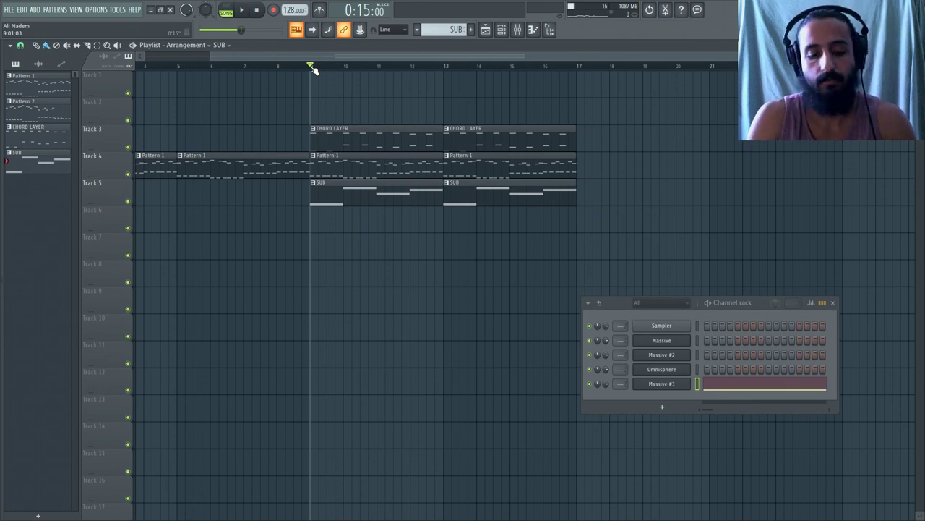
key("space")
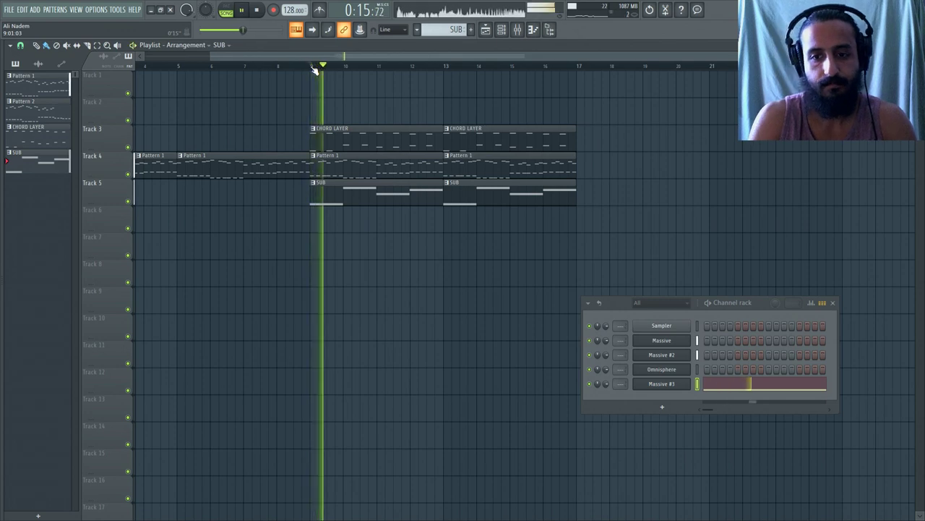
Set Massive #3's master volume to about 37, close the synth and play the arrangement through bar 16 before stopping.
left_click(661, 388)
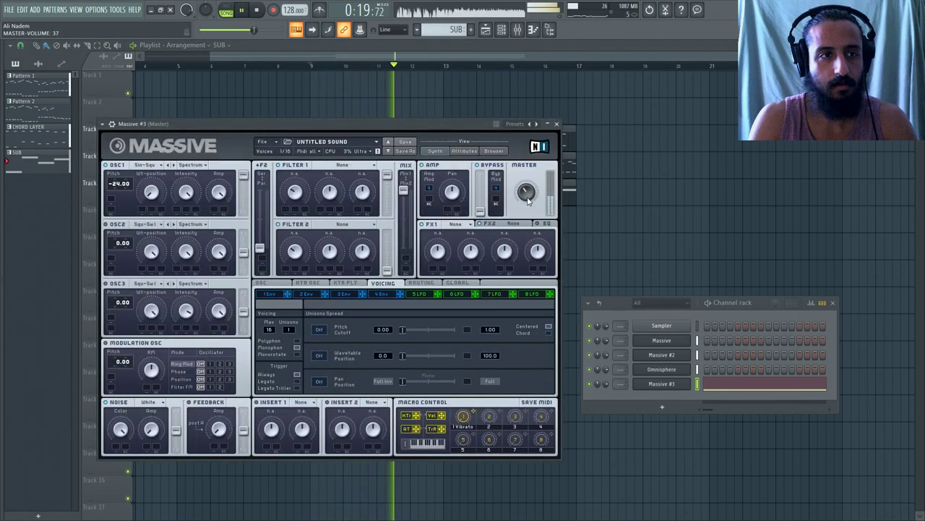
left_click(557, 124)
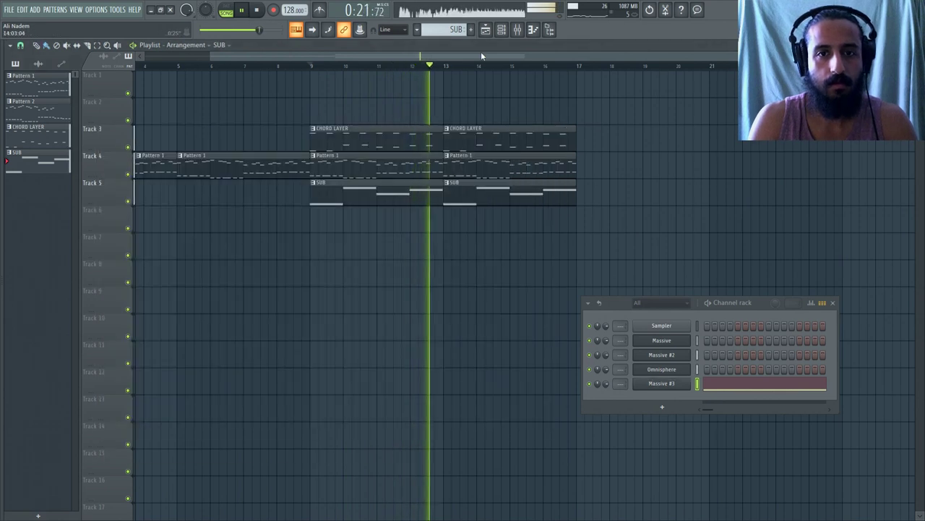
left_click_drag(482, 56, 539, 68)
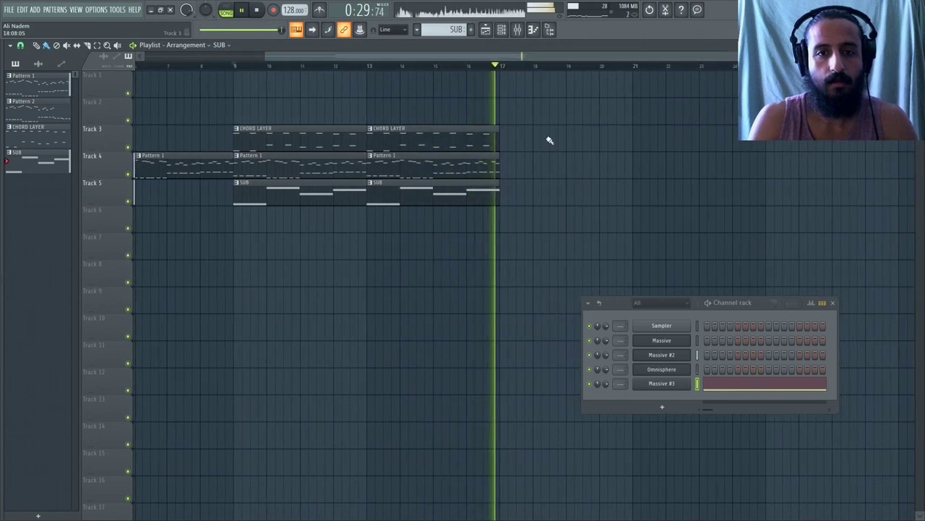
key("space")
left_click(257, 11)
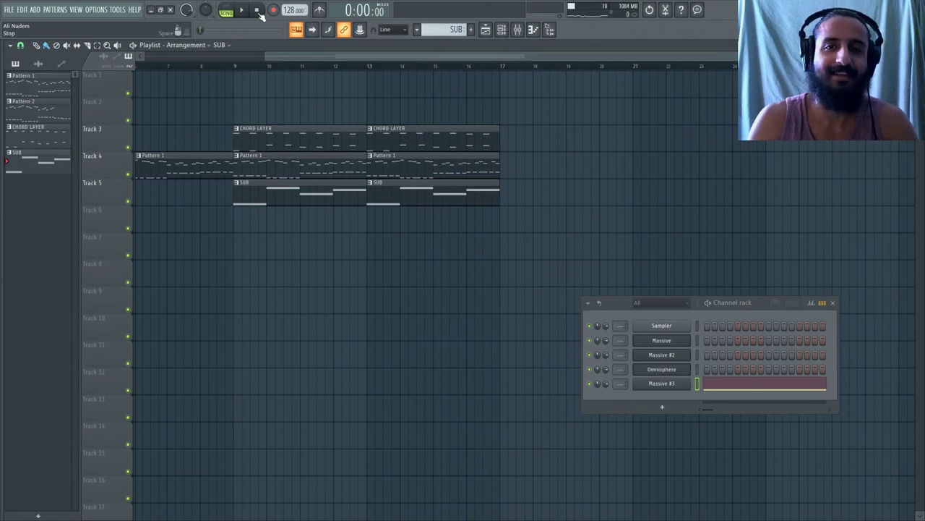